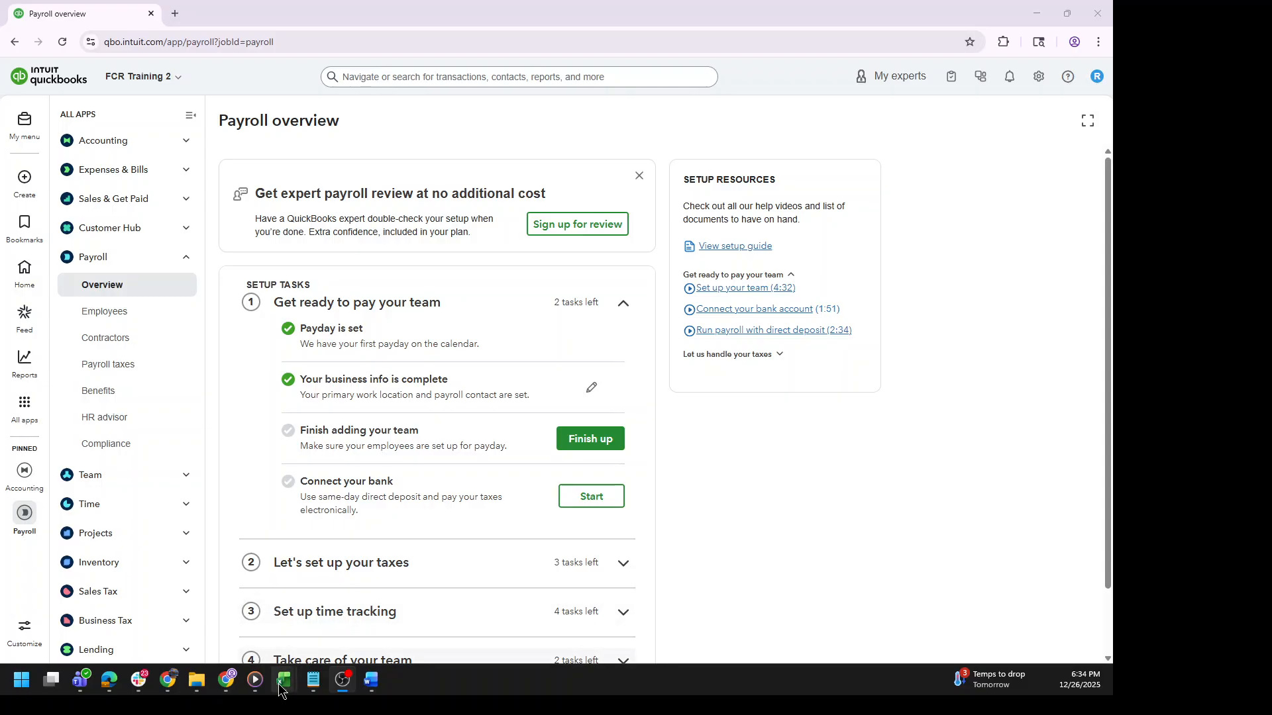
Switch to the employee import workbook in Excel and examine the Pay schedule column for all employee rows
mouse_move(278, 688)
click(416, 626)
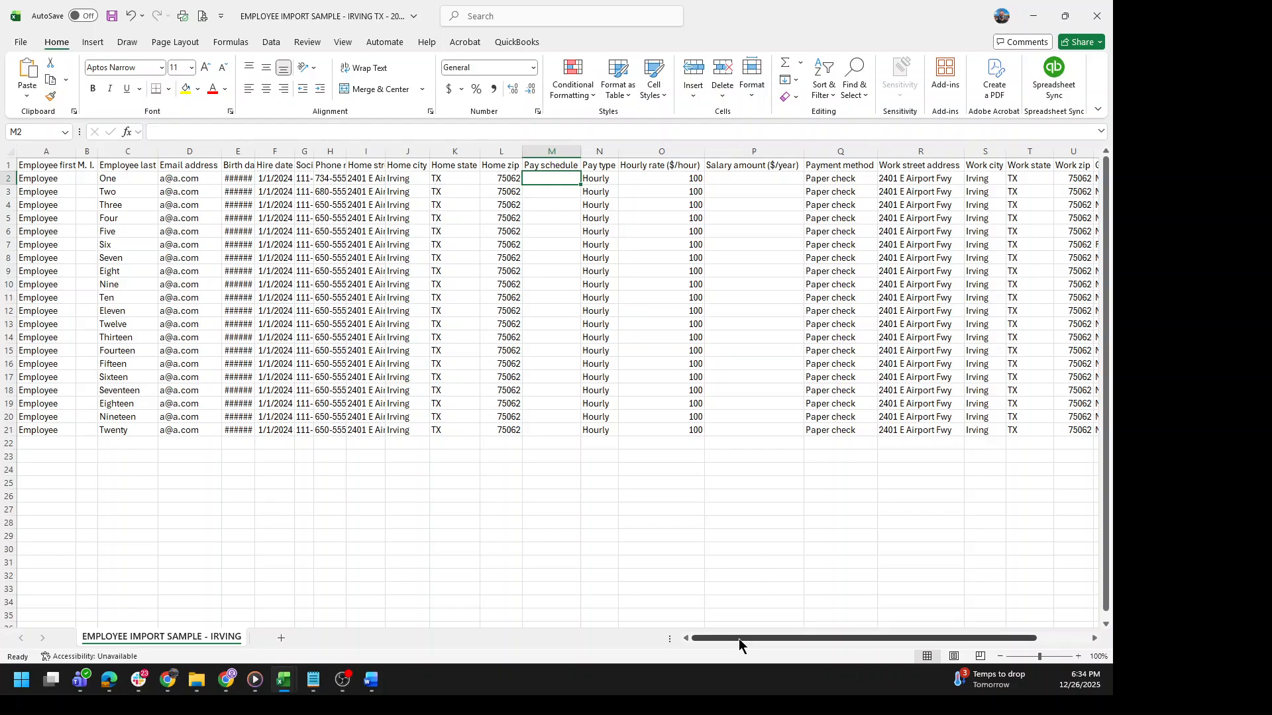
drag(738, 638, 824, 638)
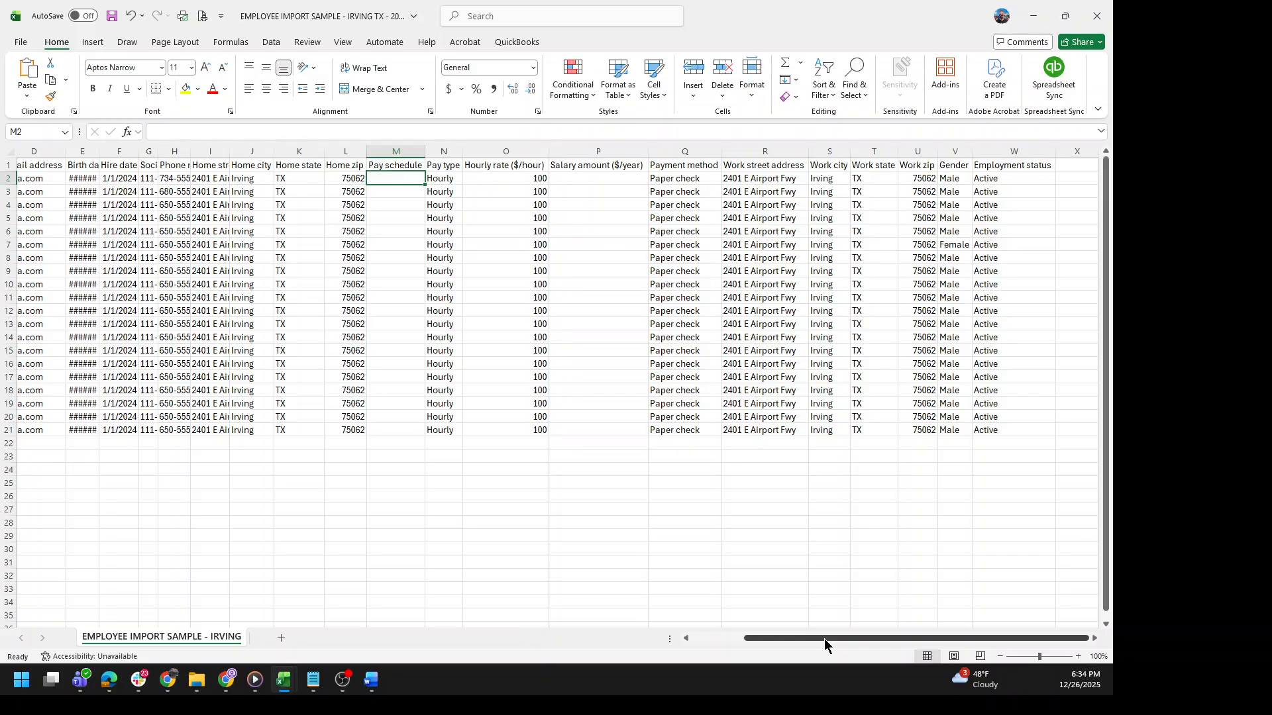
click(395, 152)
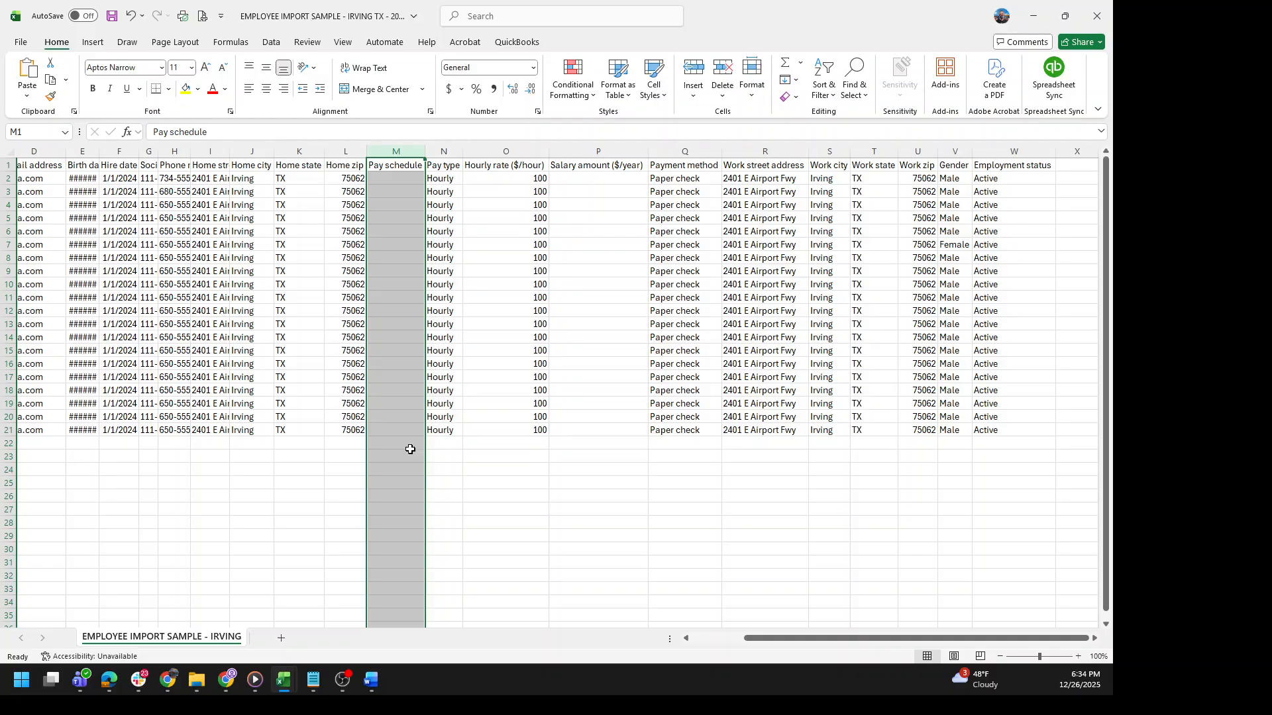
click(389, 180)
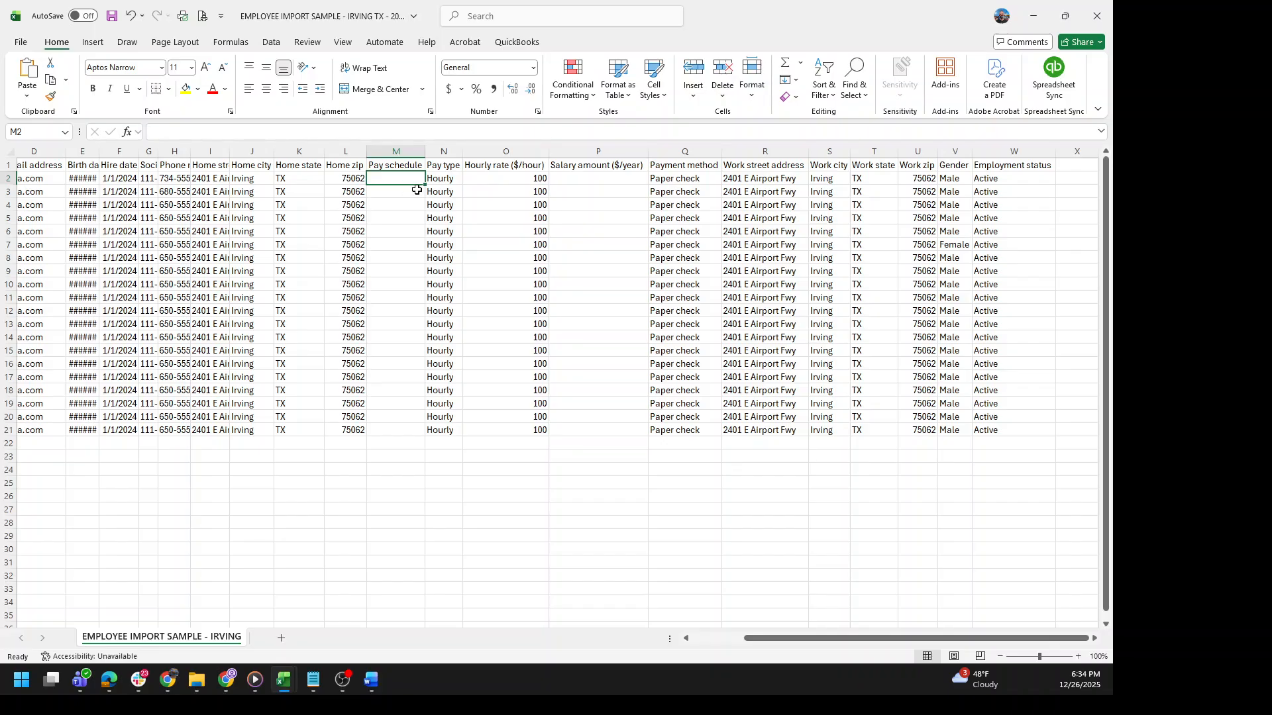
drag(396, 181, 371, 431)
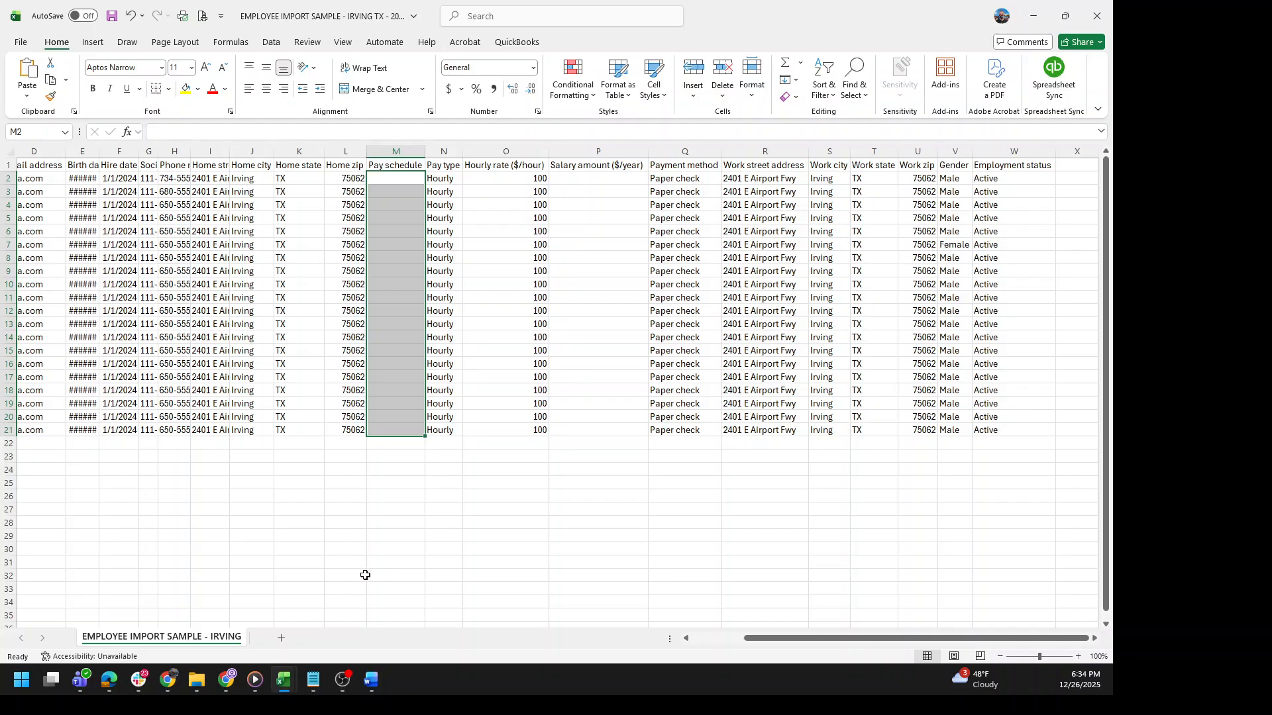
click(288, 532)
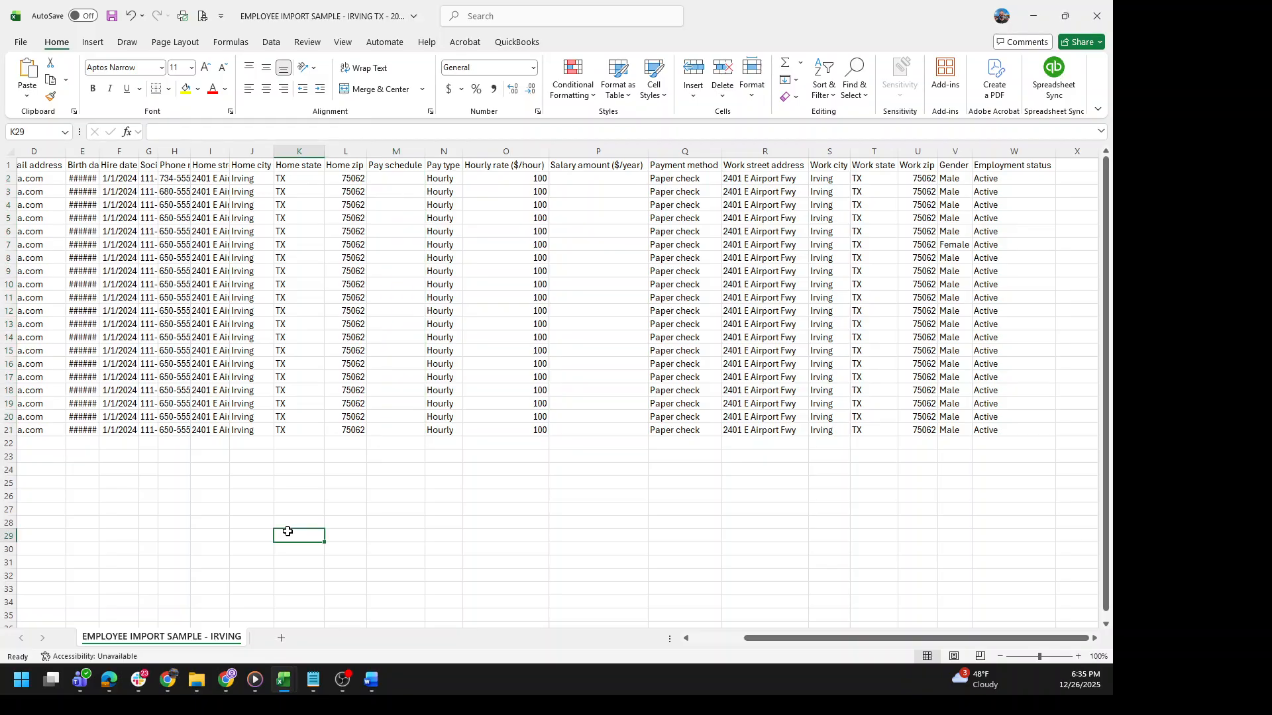
click(400, 179)
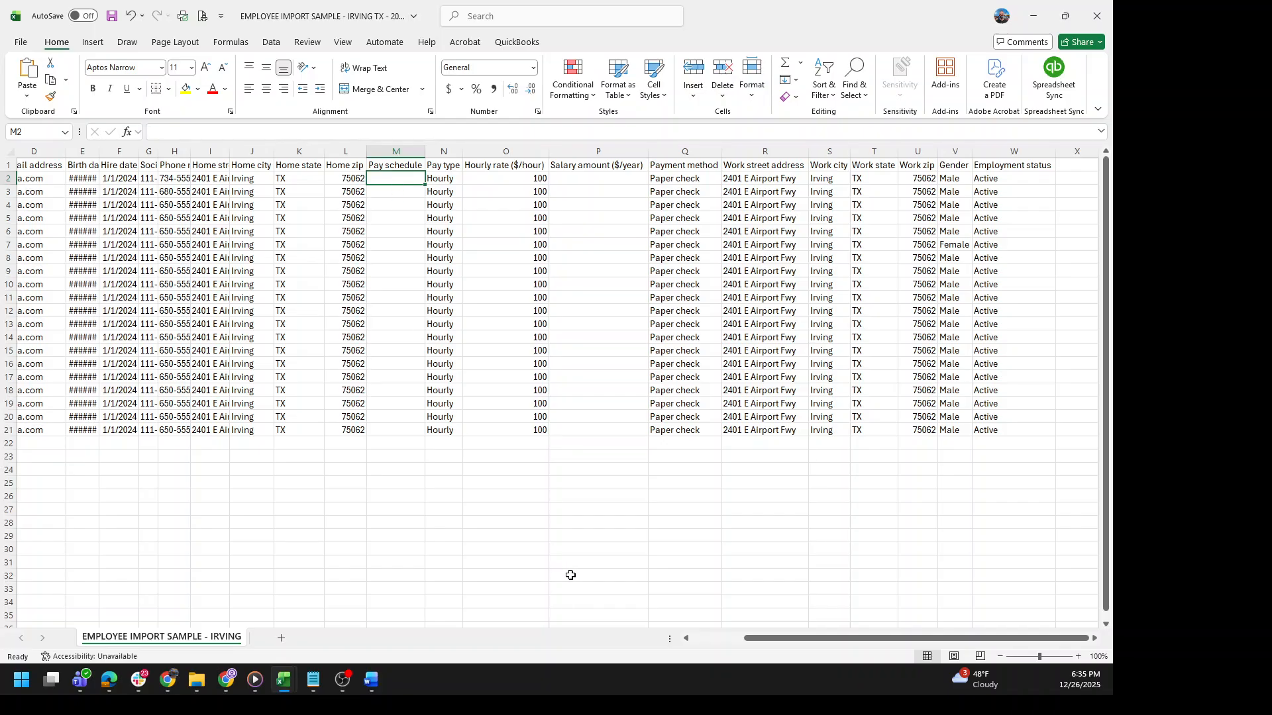
Switch to QuickBooks Online in the browser and open the test employee's payroll profile at the employment details
mouse_move(234, 688)
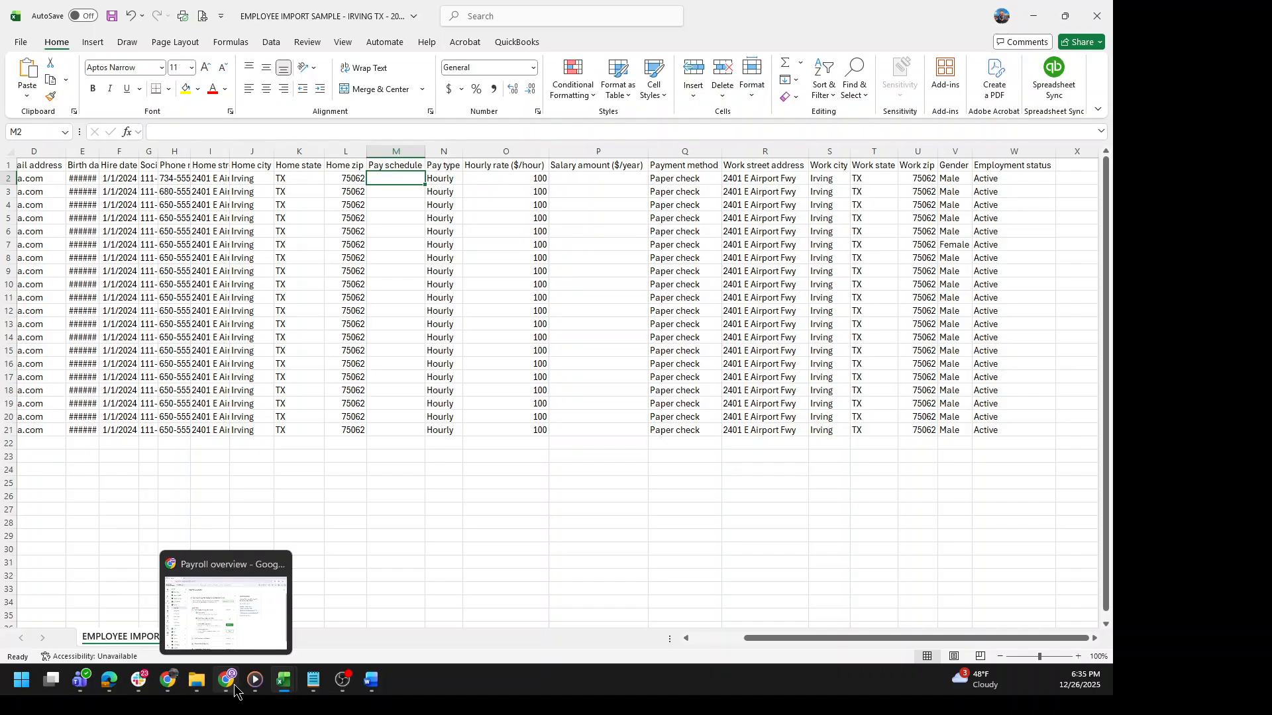
click(237, 626)
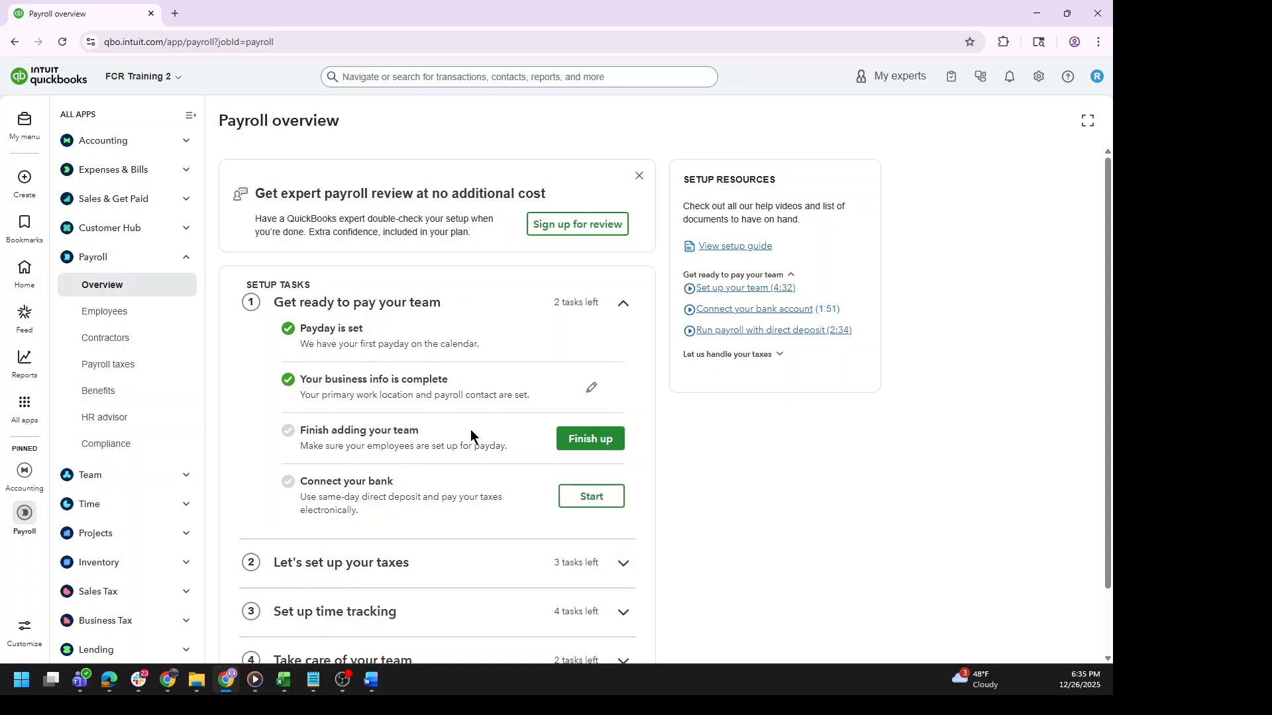
click(132, 315)
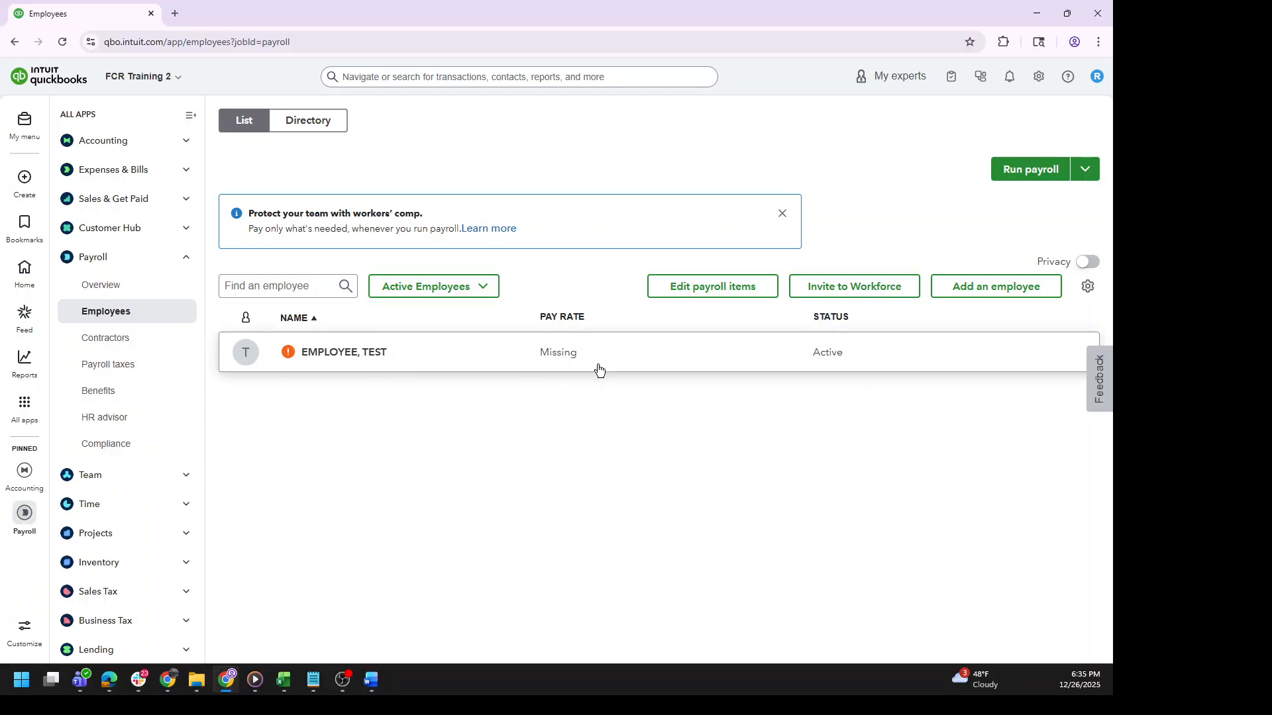
click(598, 369)
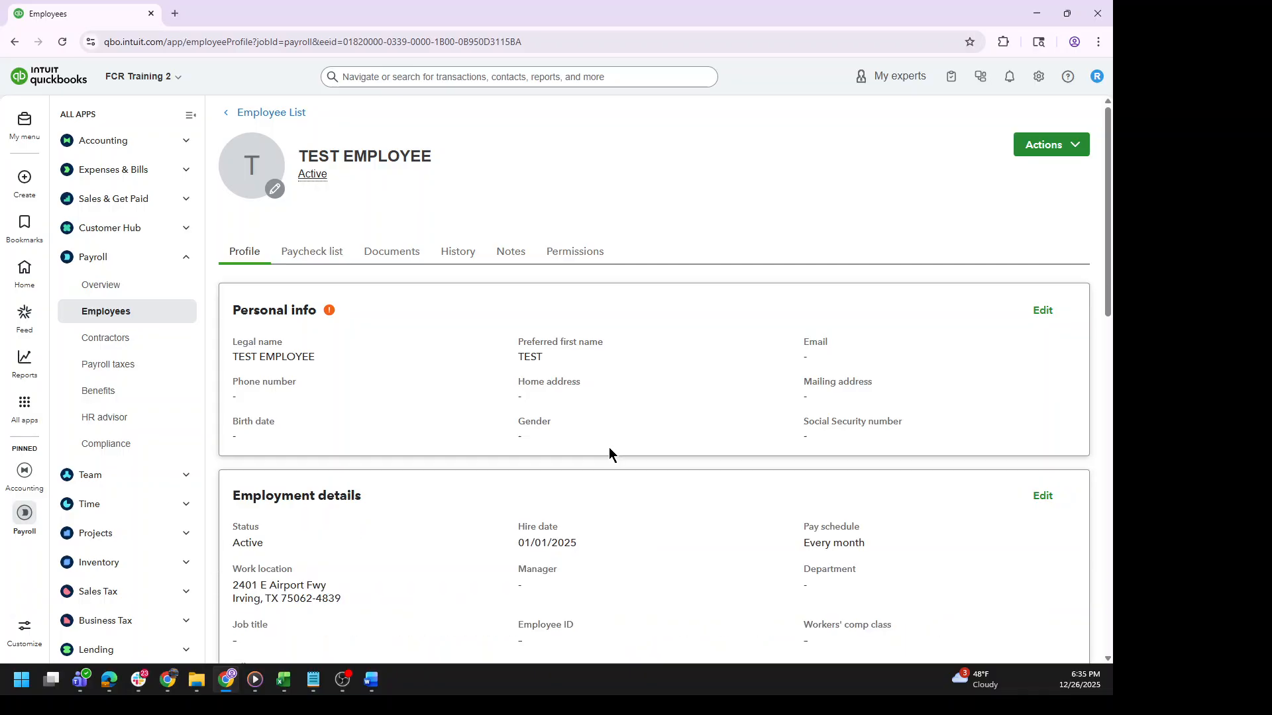
scroll(609, 447, down, 4)
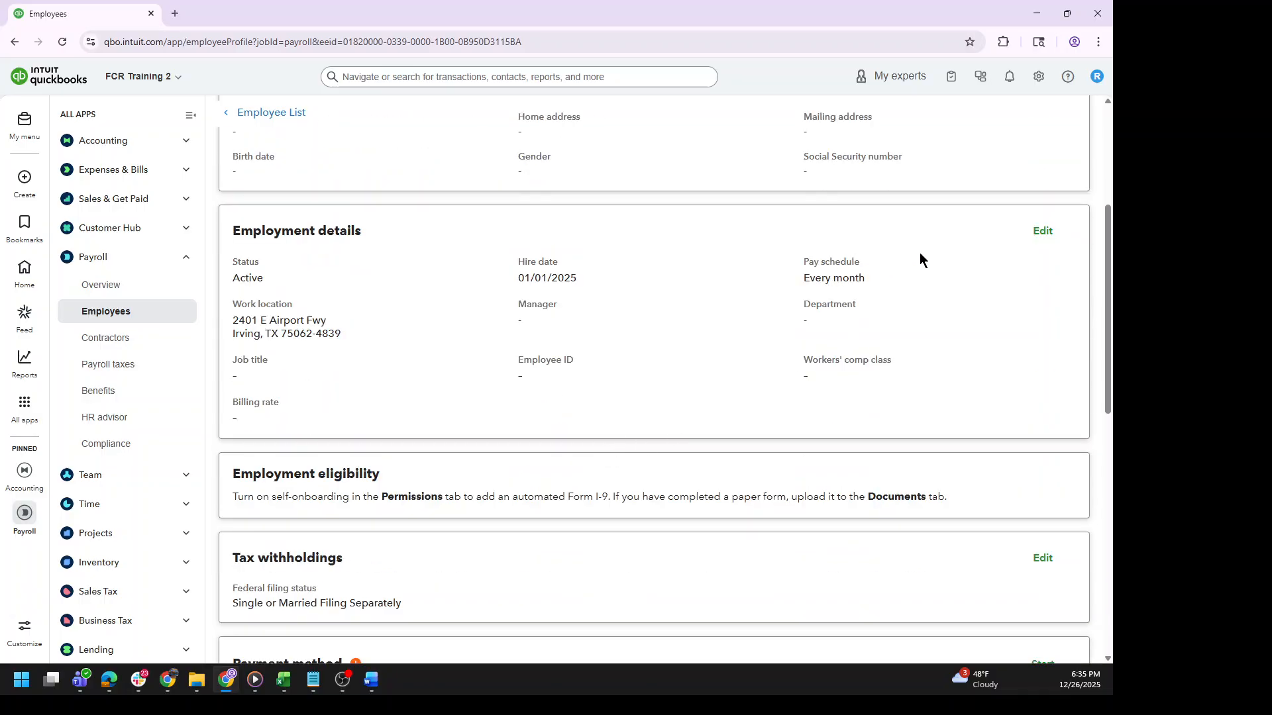
Inspect the pay schedule settings in the test employee's employment details, and return to the employee list without saving
click(1043, 233)
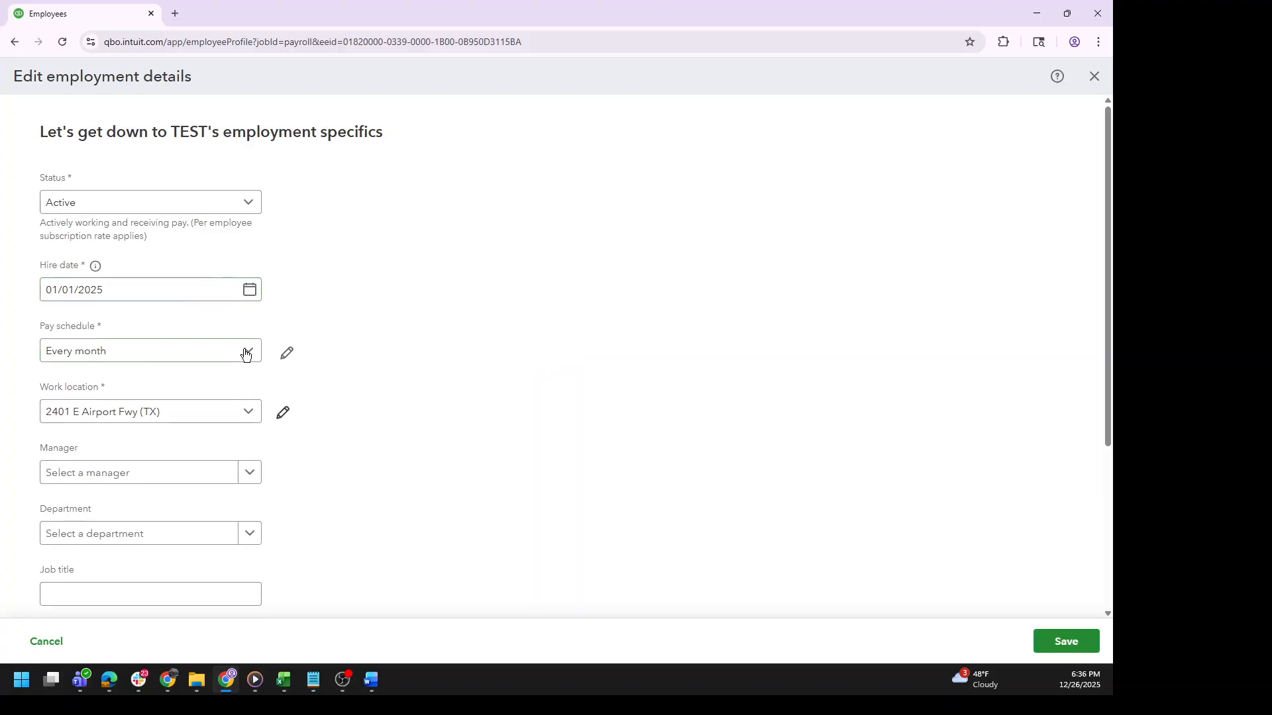
click(286, 353)
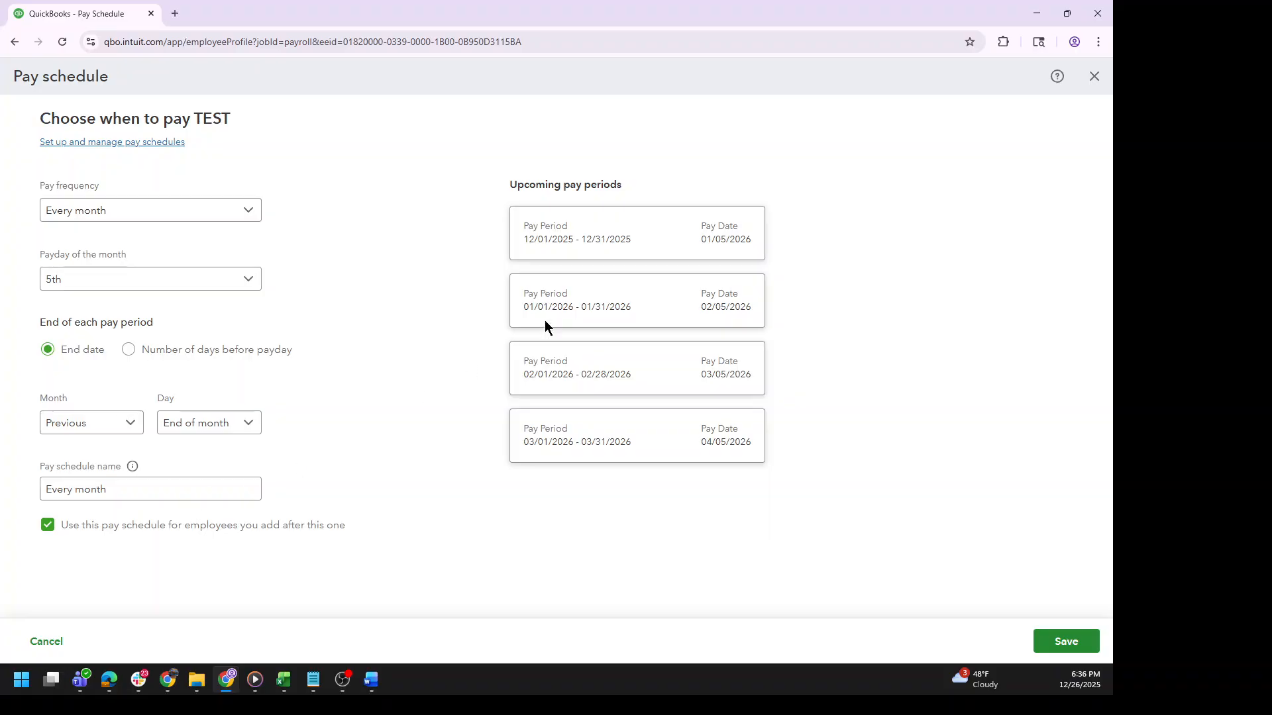
click(1094, 76)
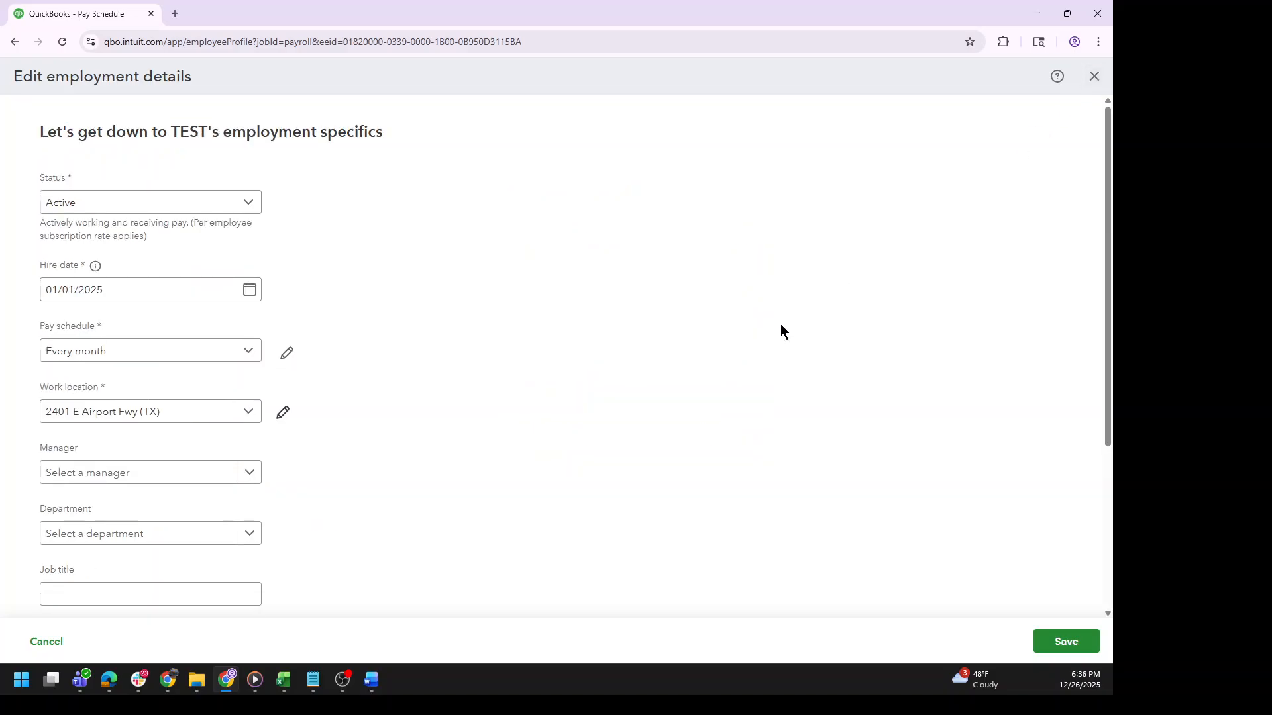
click(1094, 76)
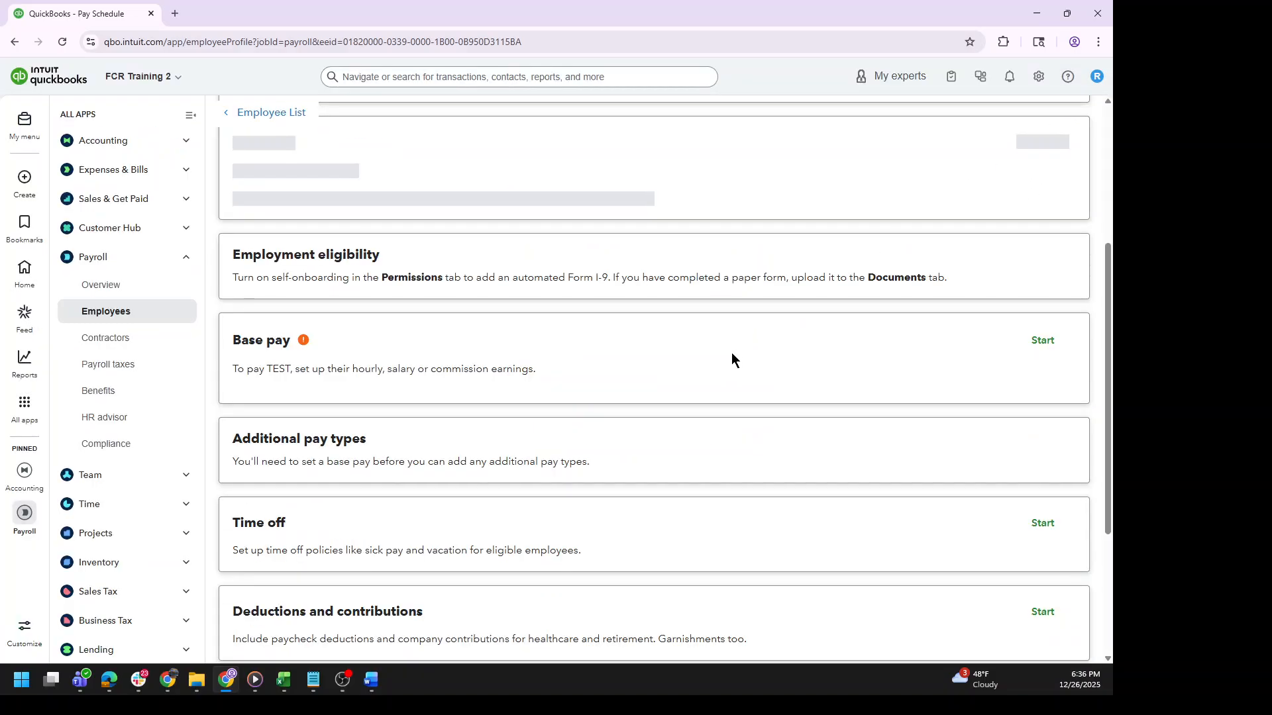
scroll(622, 413, up, 7)
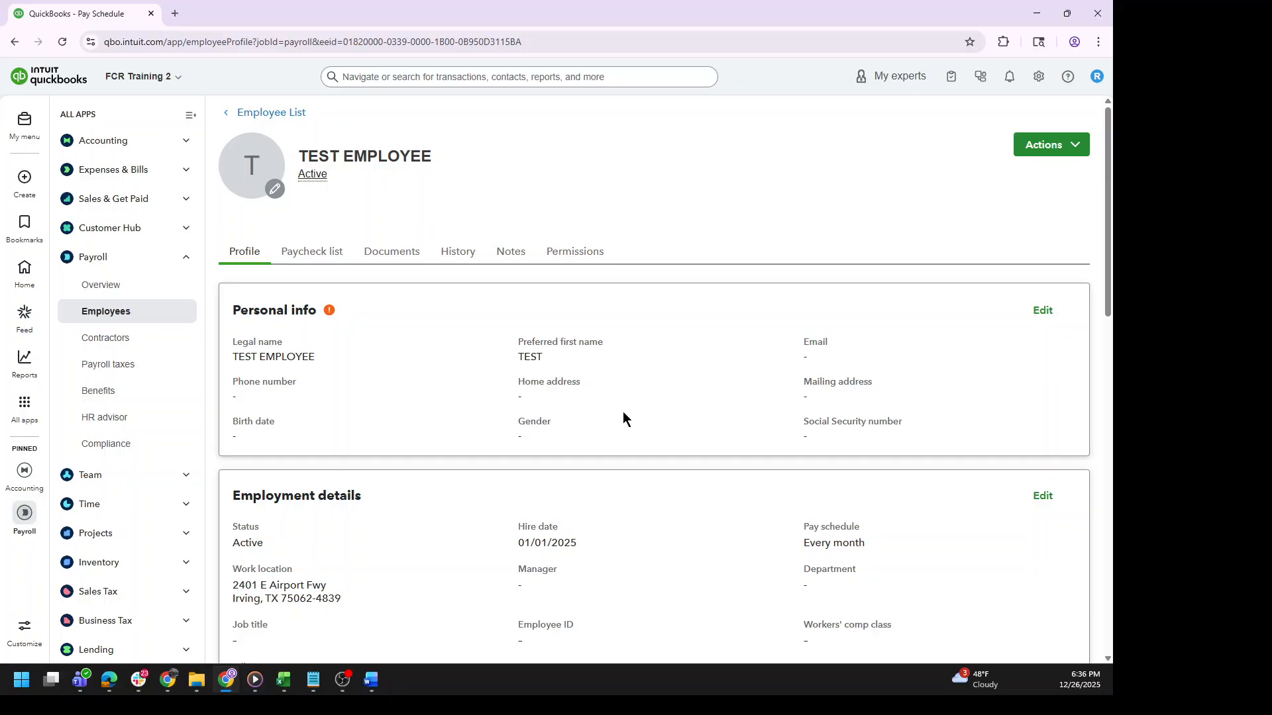
click(292, 115)
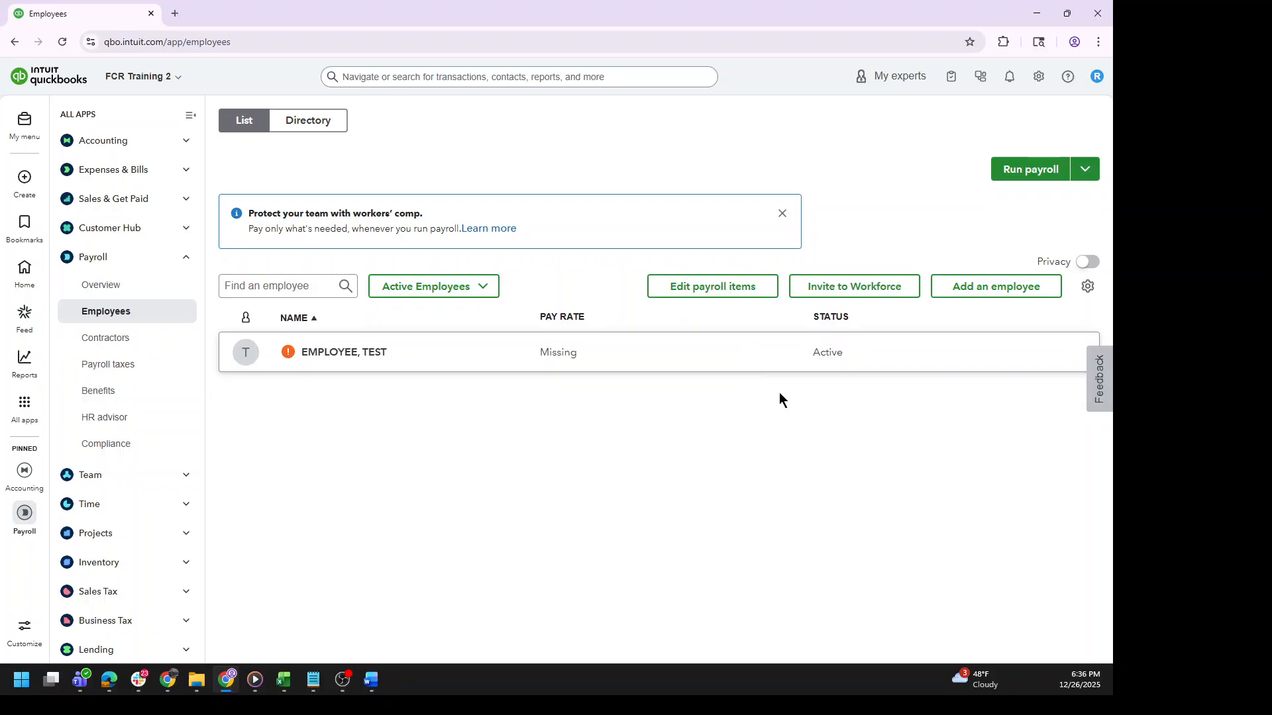
Look over the blank form for adding a single employee and close it without entering anything
click(987, 287)
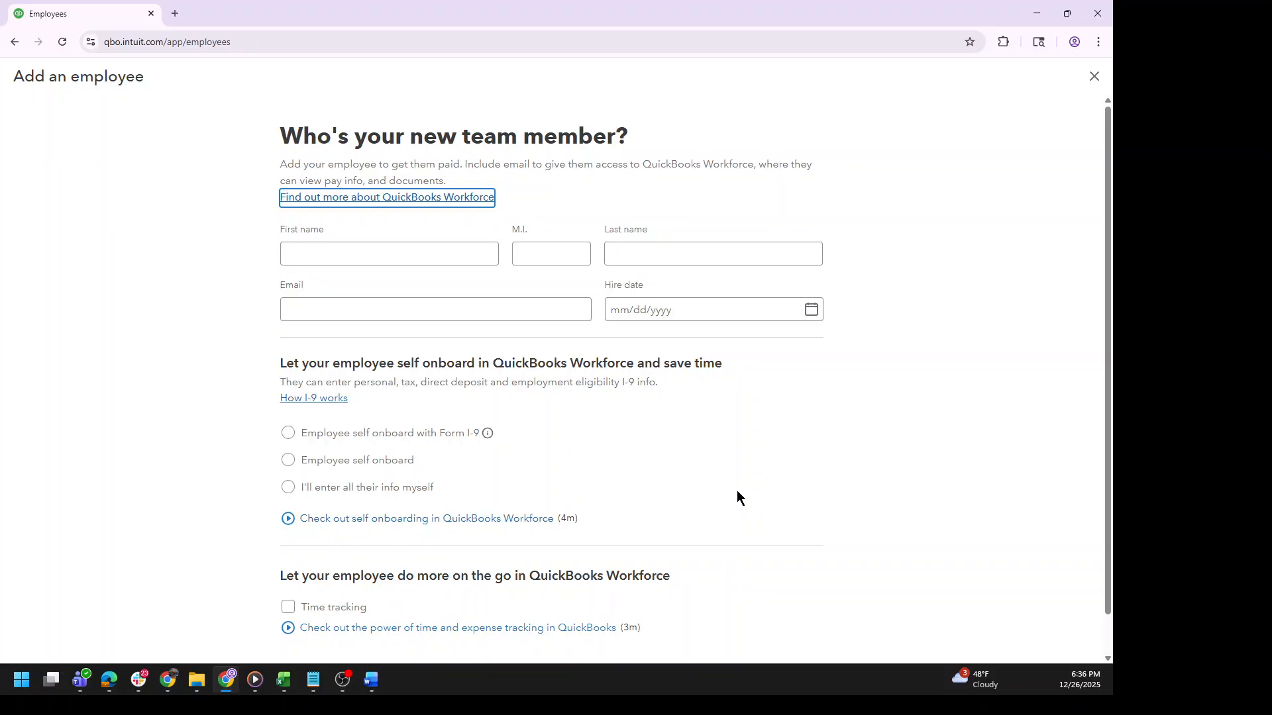
scroll(737, 491, down, 1)
scroll(736, 490, up, 1)
click(1093, 76)
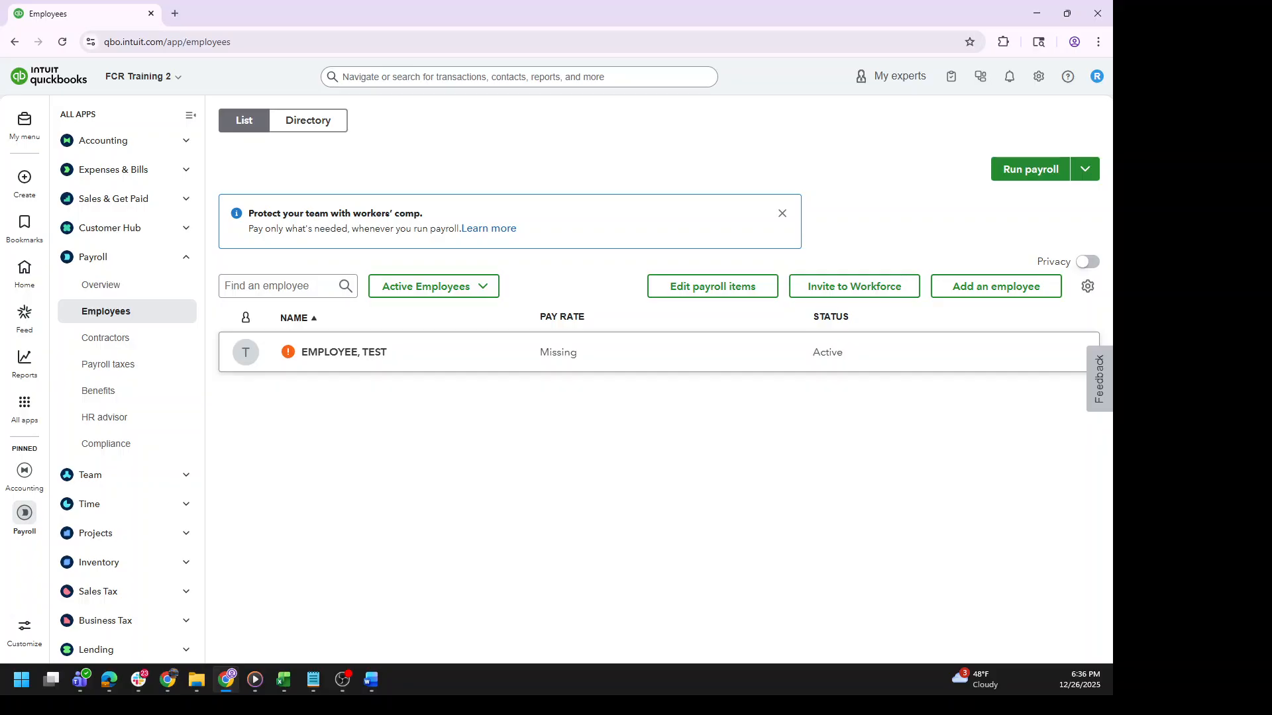
Open the team upload page at qbo.intuit.com/app/add-team-upload in a new browser tab
key(alt+Tab)
click(174, 13)
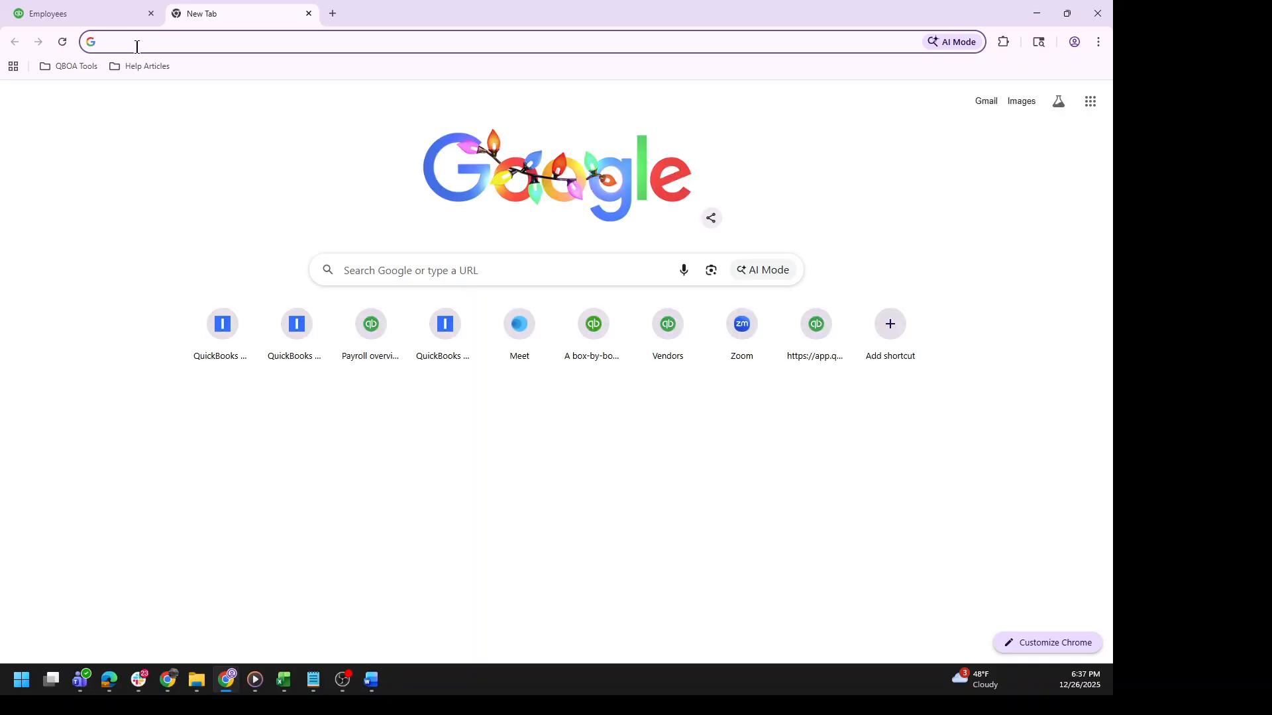
right_click(135, 45)
click(250, 177)
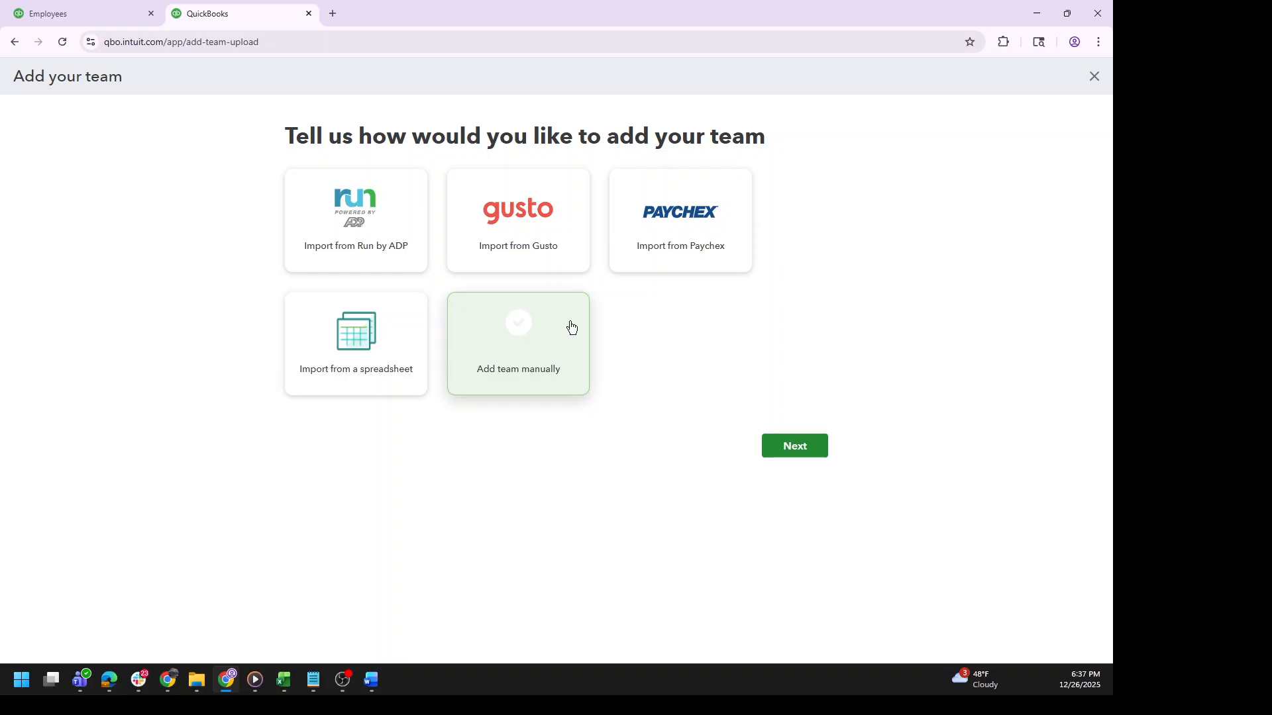
click(183, 42)
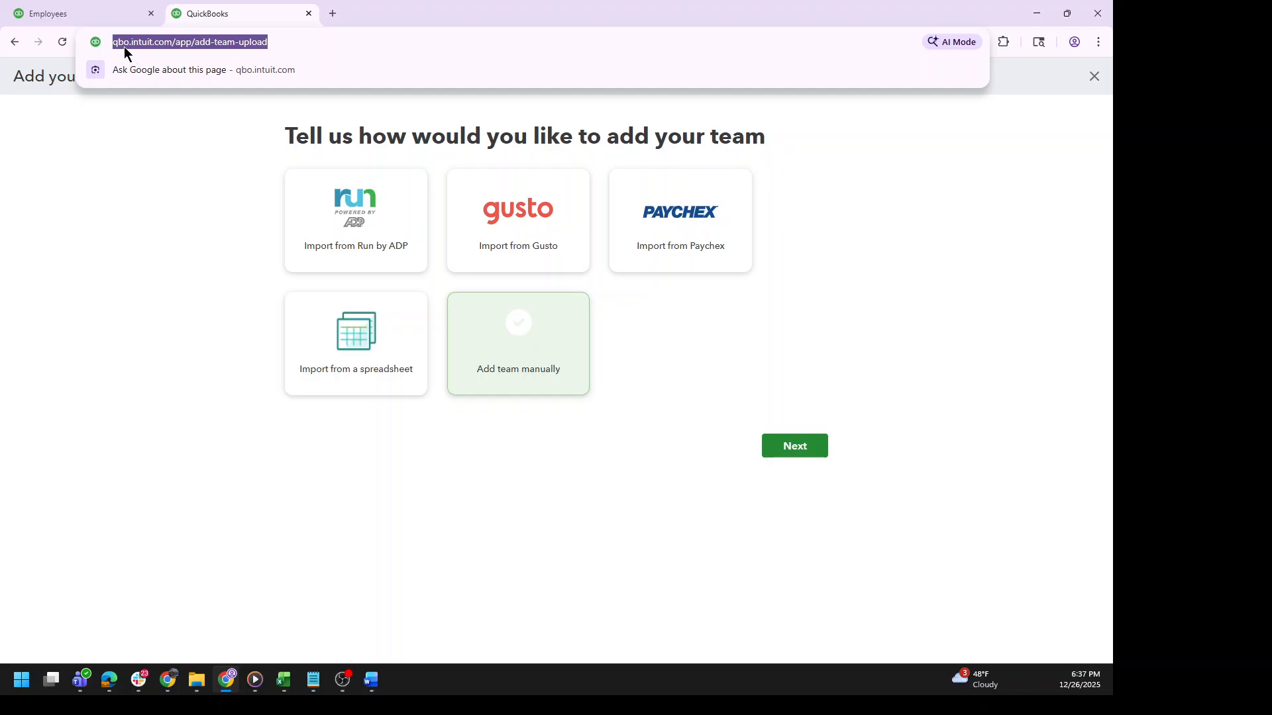
click(204, 45)
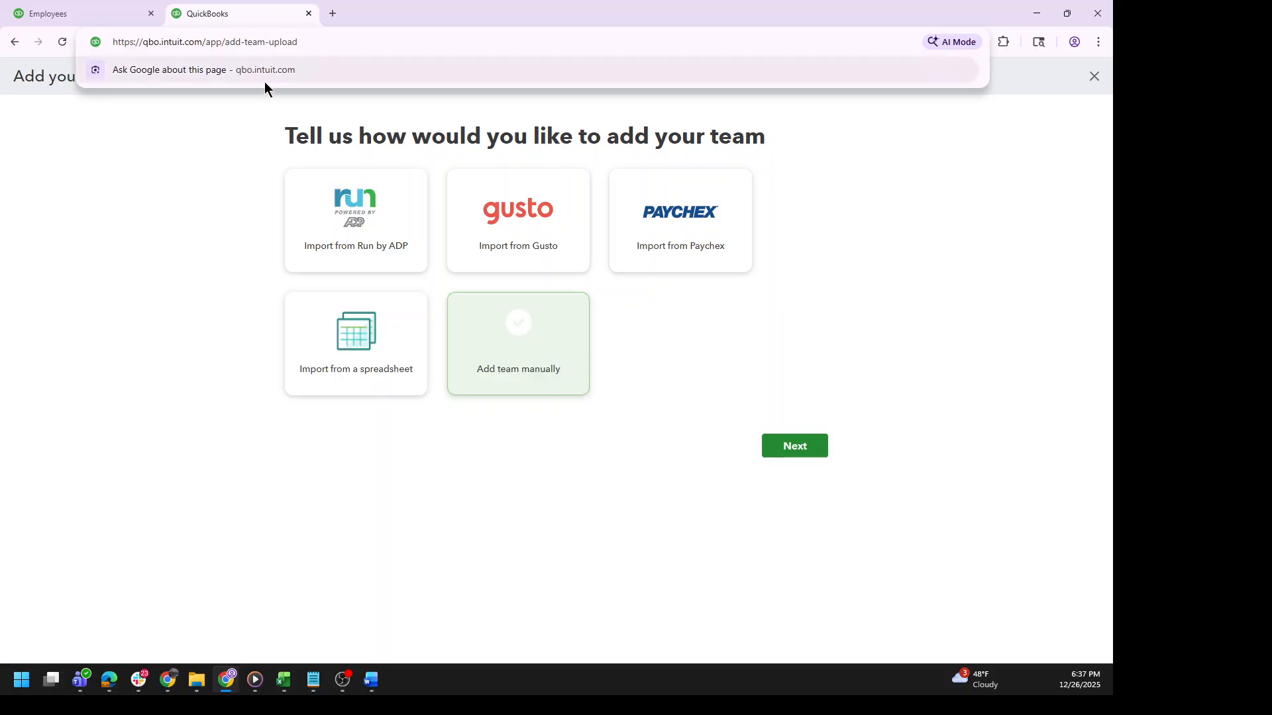
click(213, 221)
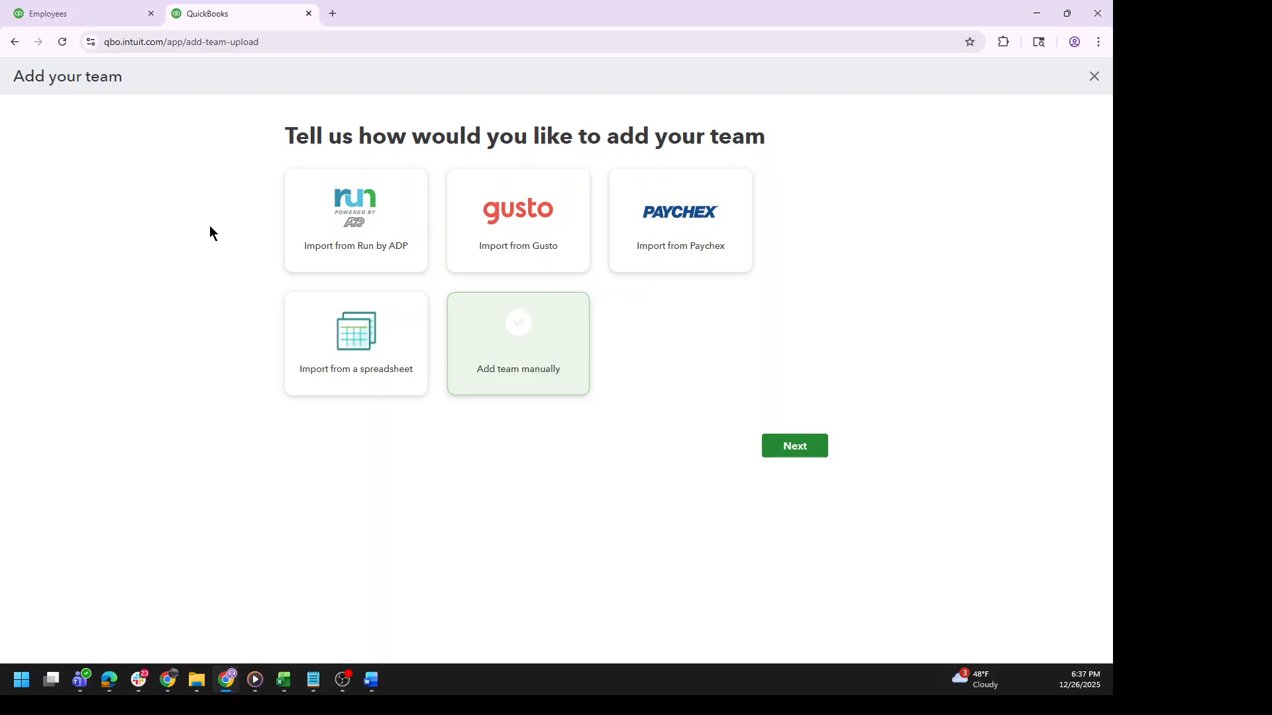
Choose importing the team from a spreadsheet on both selection pages and proceed to the spreadsheet upload page
click(375, 349)
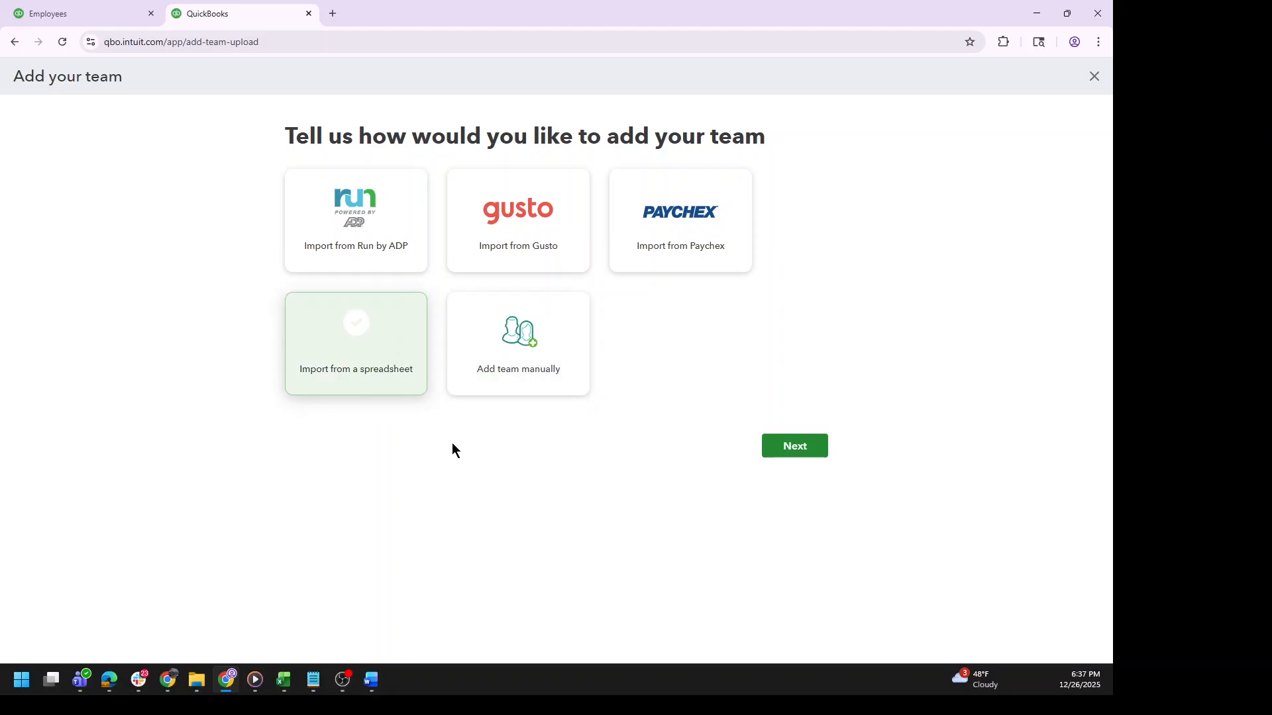
click(795, 461)
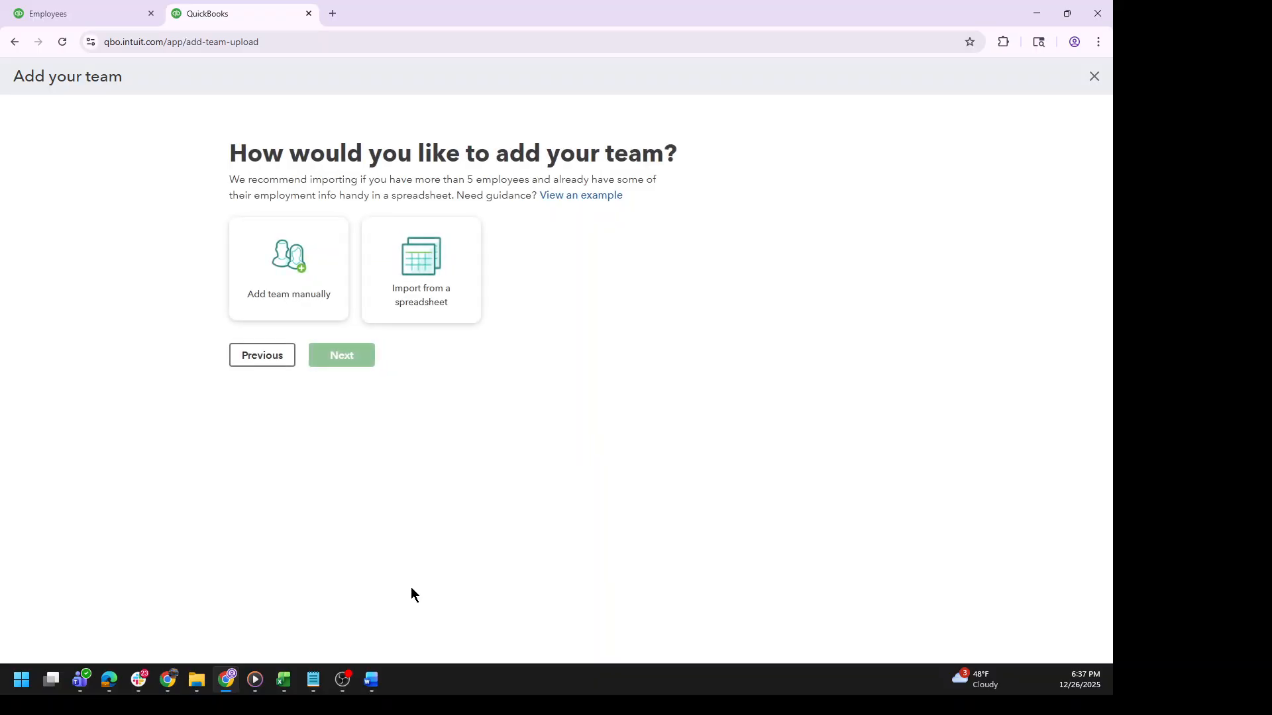
click(431, 296)
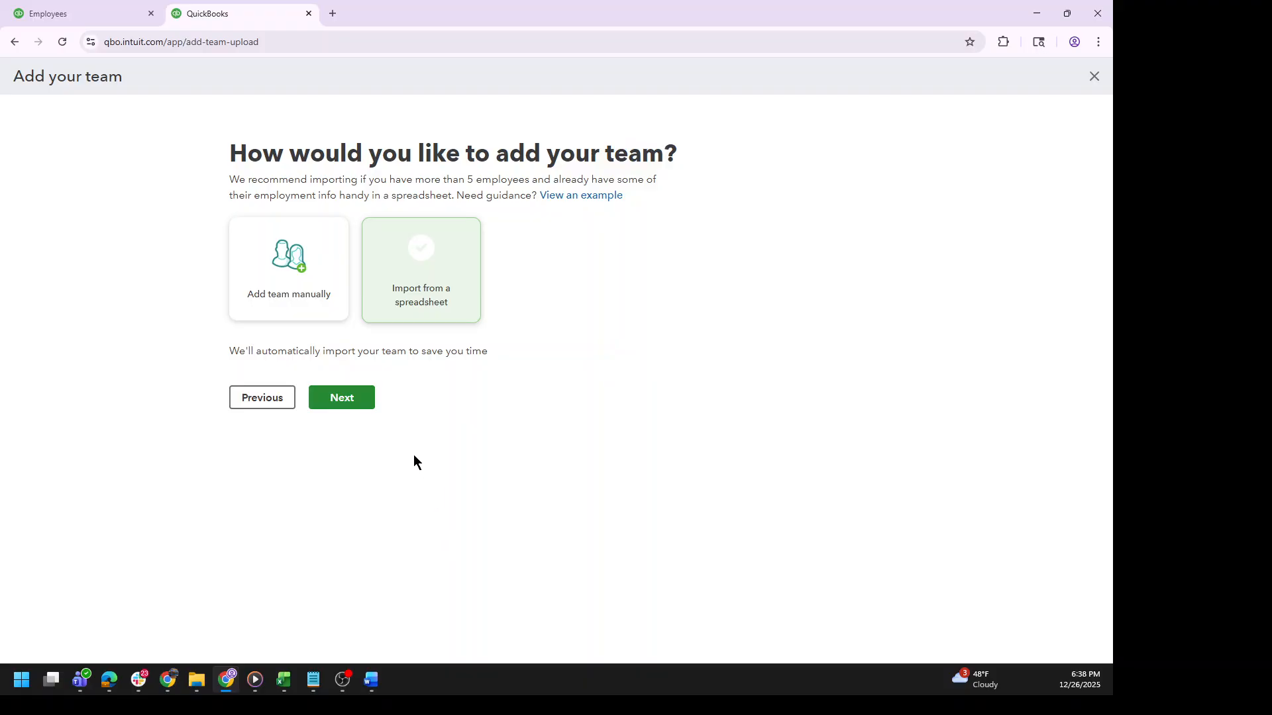
click(358, 407)
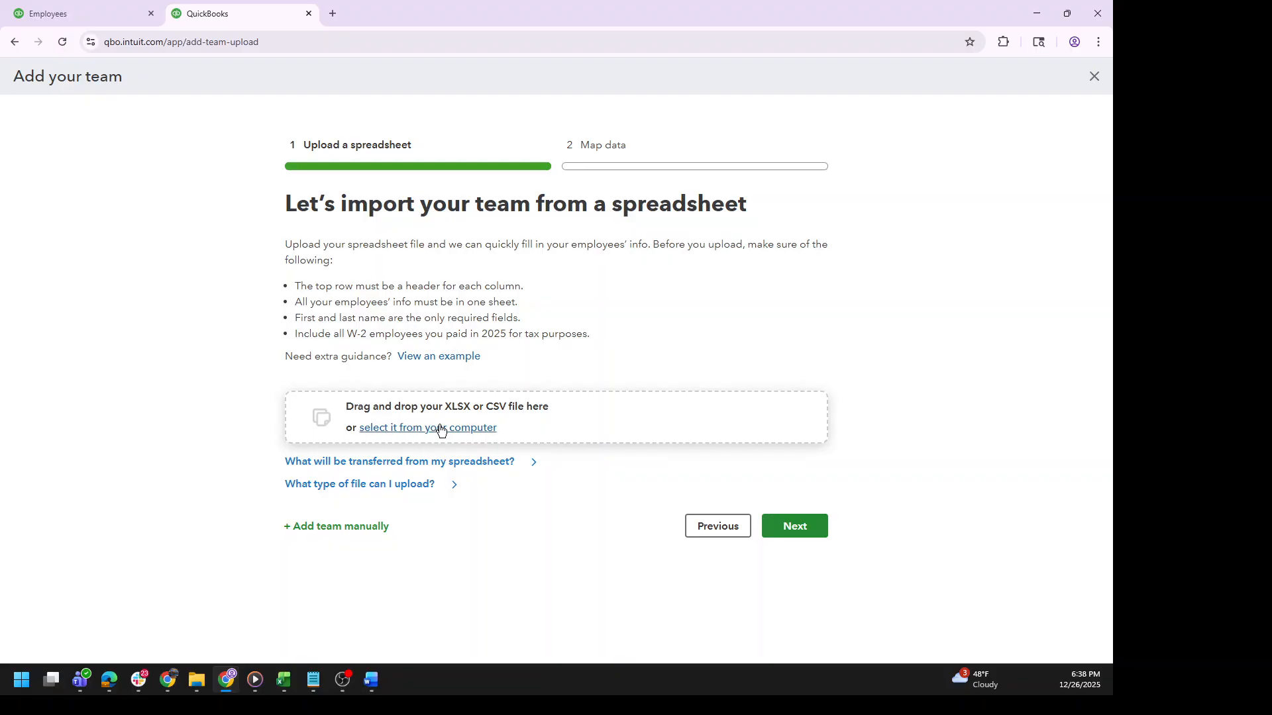
View the example import file to check its expected columns, and close it
click(432, 358)
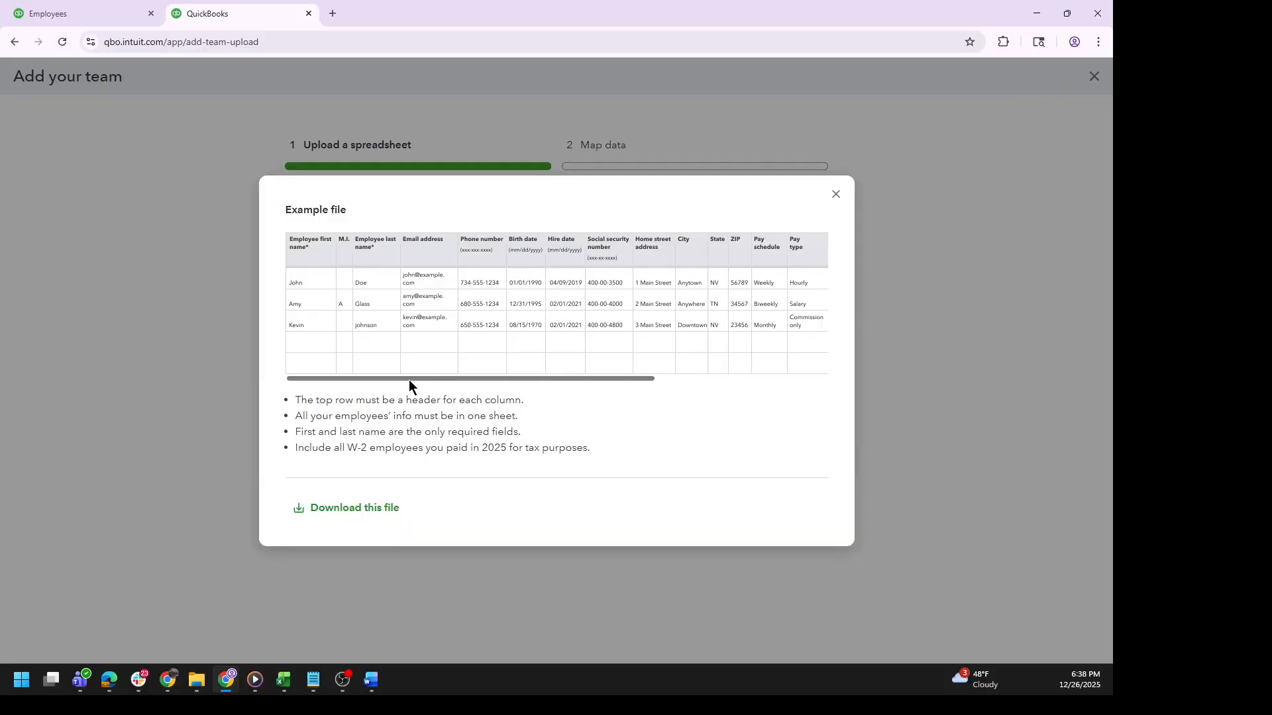
drag(408, 379, 325, 375)
click(836, 194)
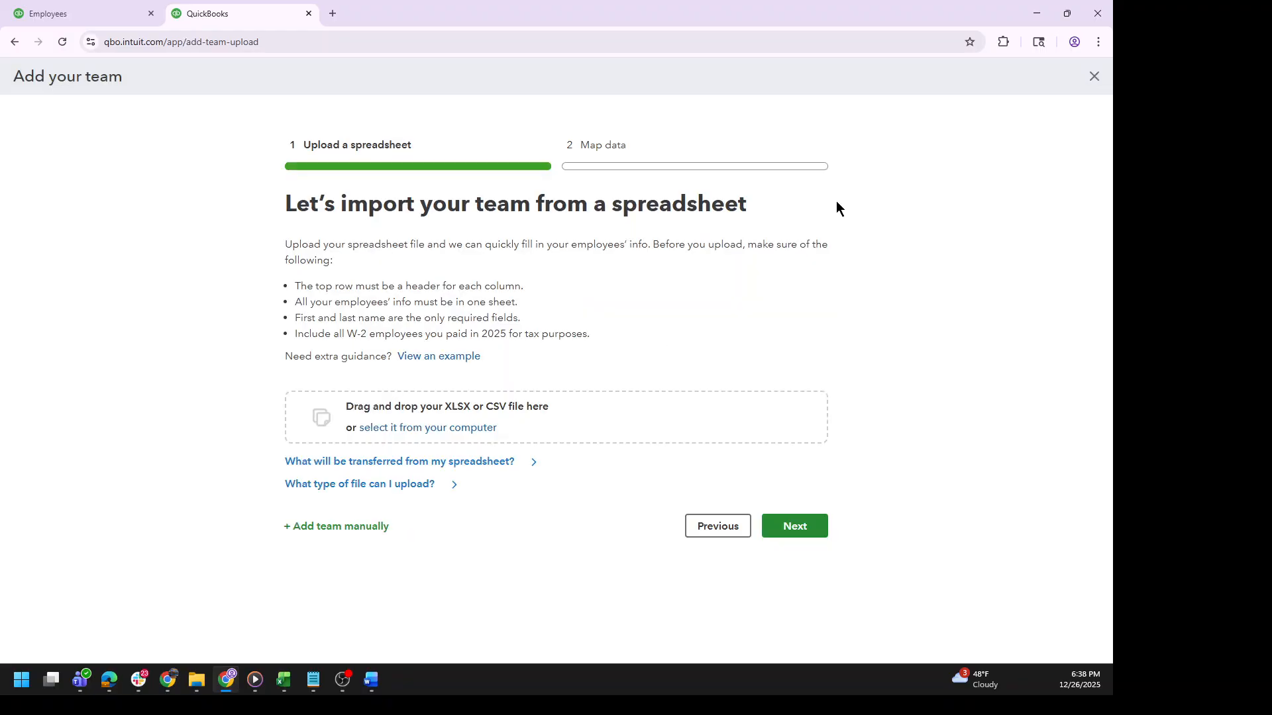
Recheck the Pay schedule column in the Excel employee import workbook, and return to the browser's upload page
click(281, 685)
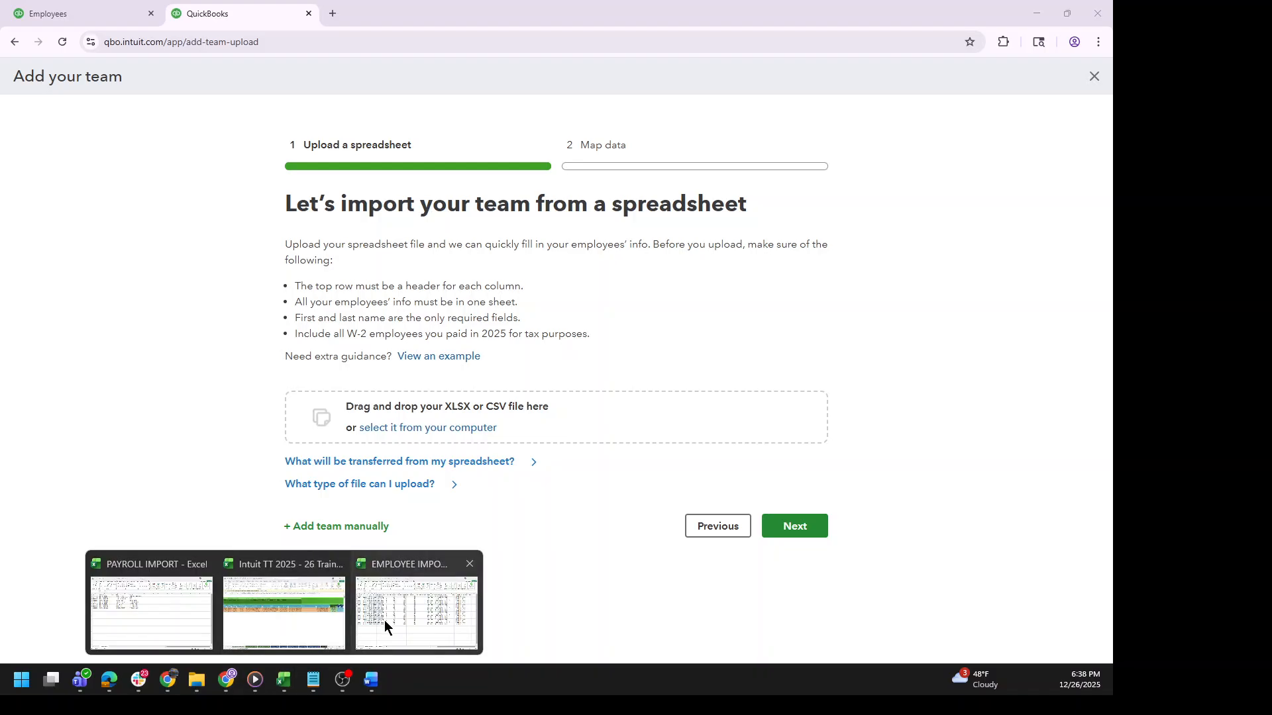
click(430, 604)
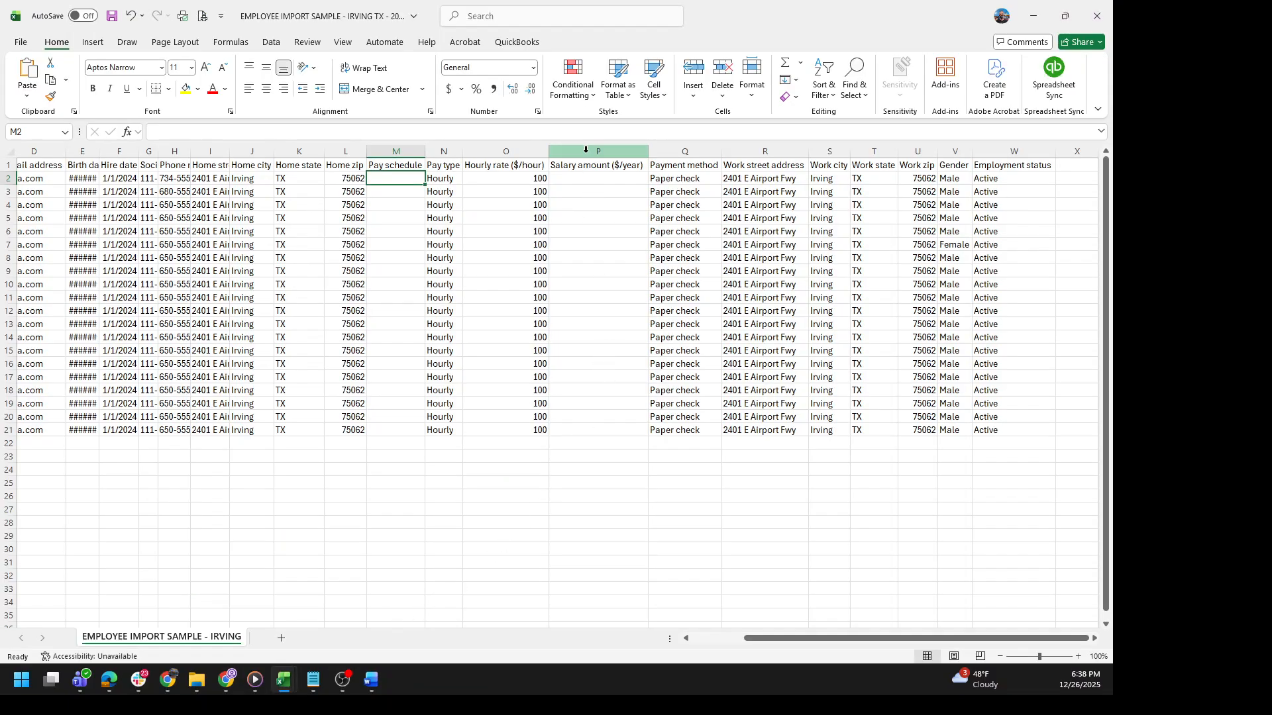
click(396, 153)
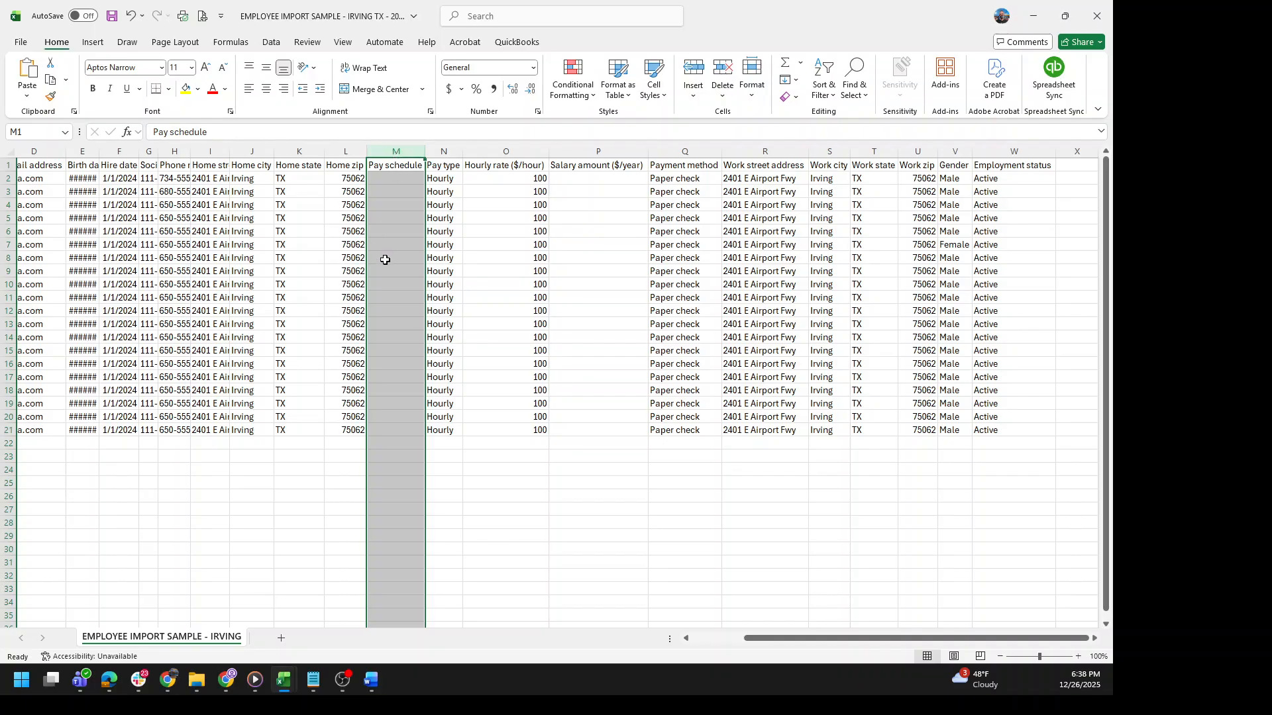
click(1033, 16)
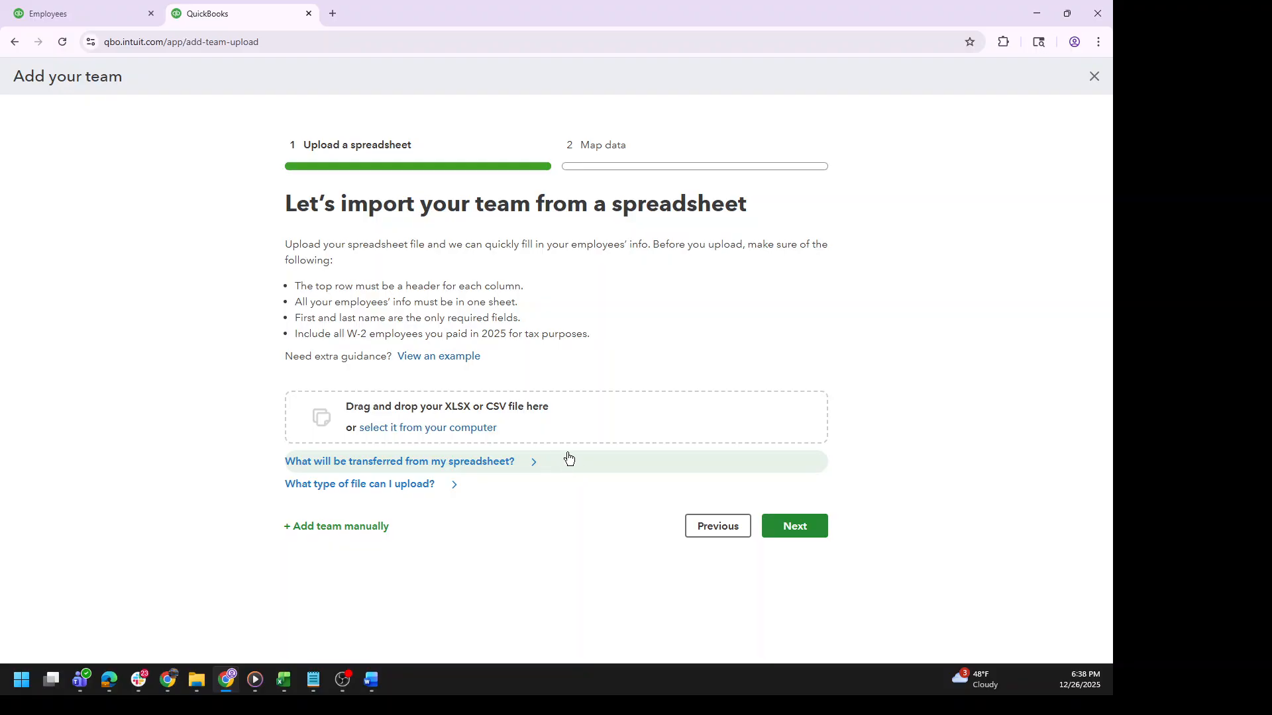
Check which file types can be uploaded, and select EMPLOYEE IMPORT SAMPLE - IRVING TX - 20 EEs.csv as the team spreadsheet
click(469, 490)
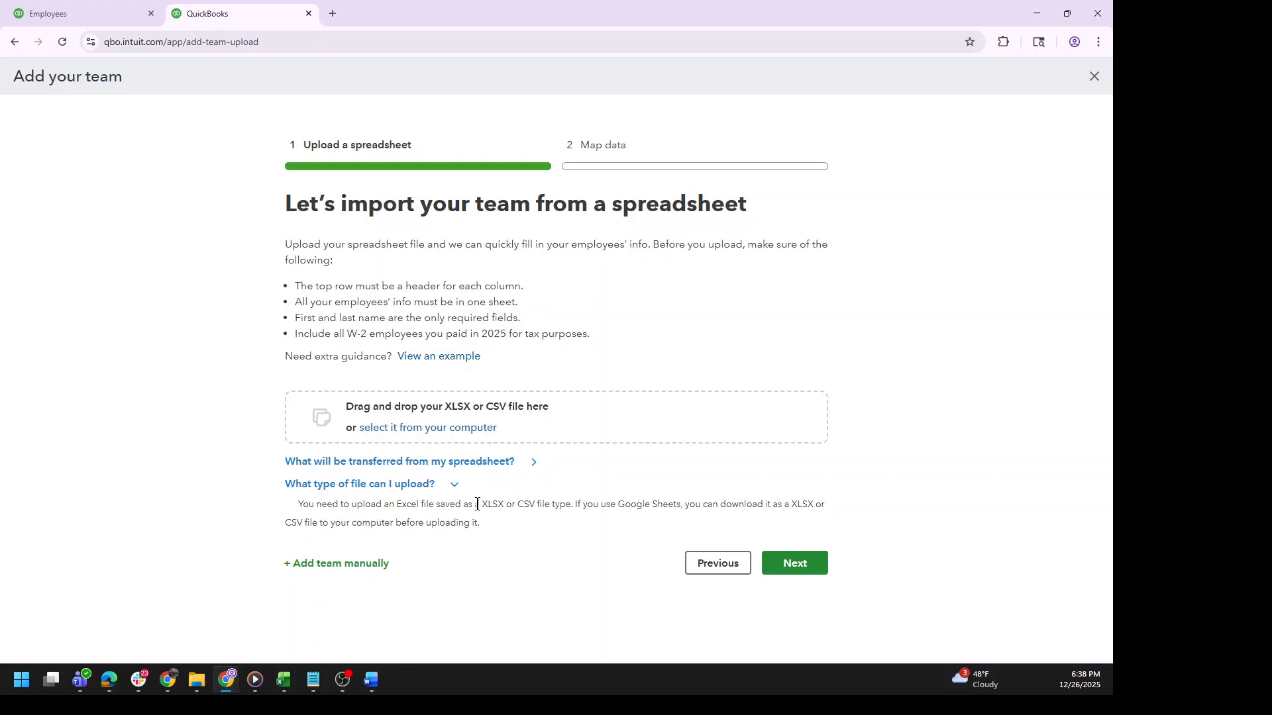
drag(481, 505, 569, 503)
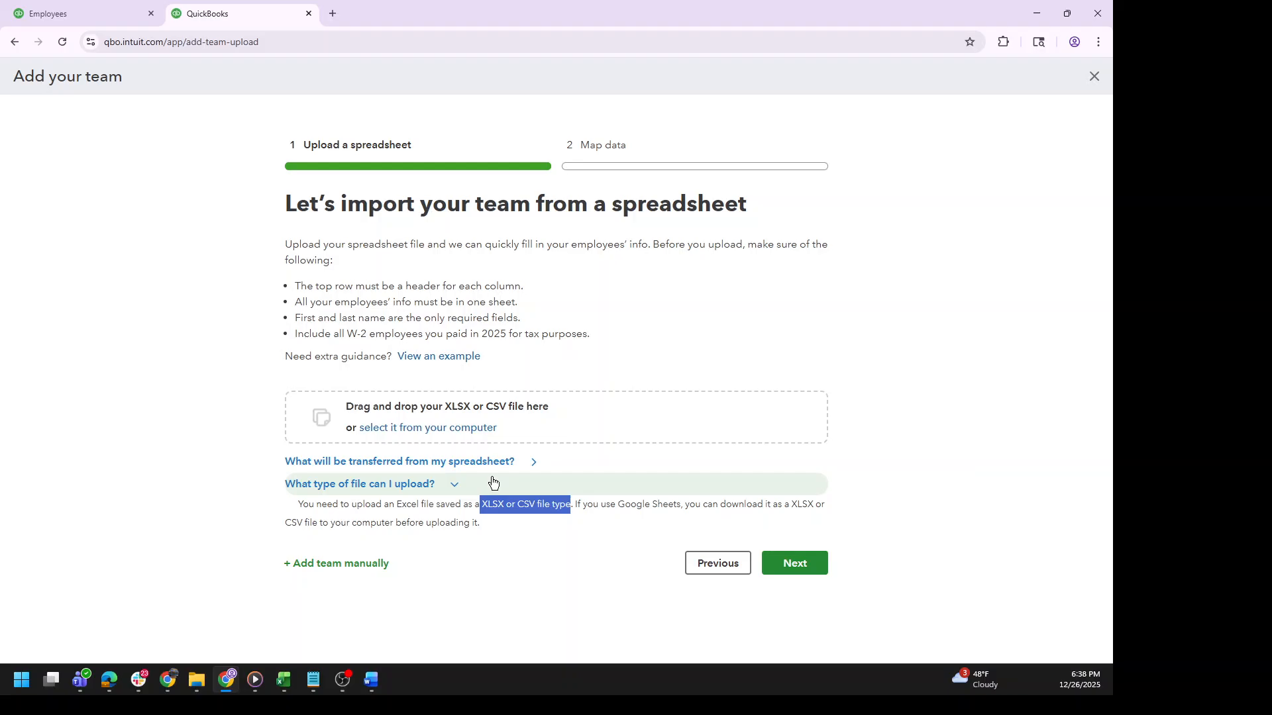
click(444, 429)
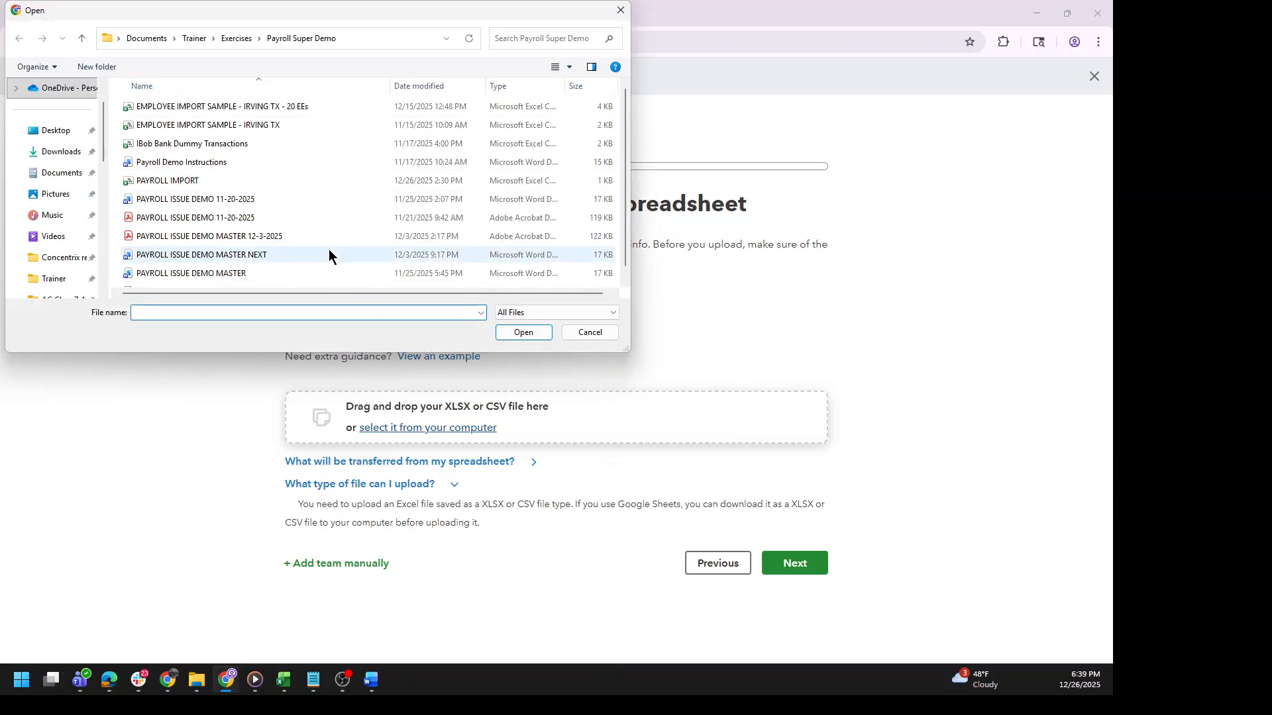
double_click(265, 108)
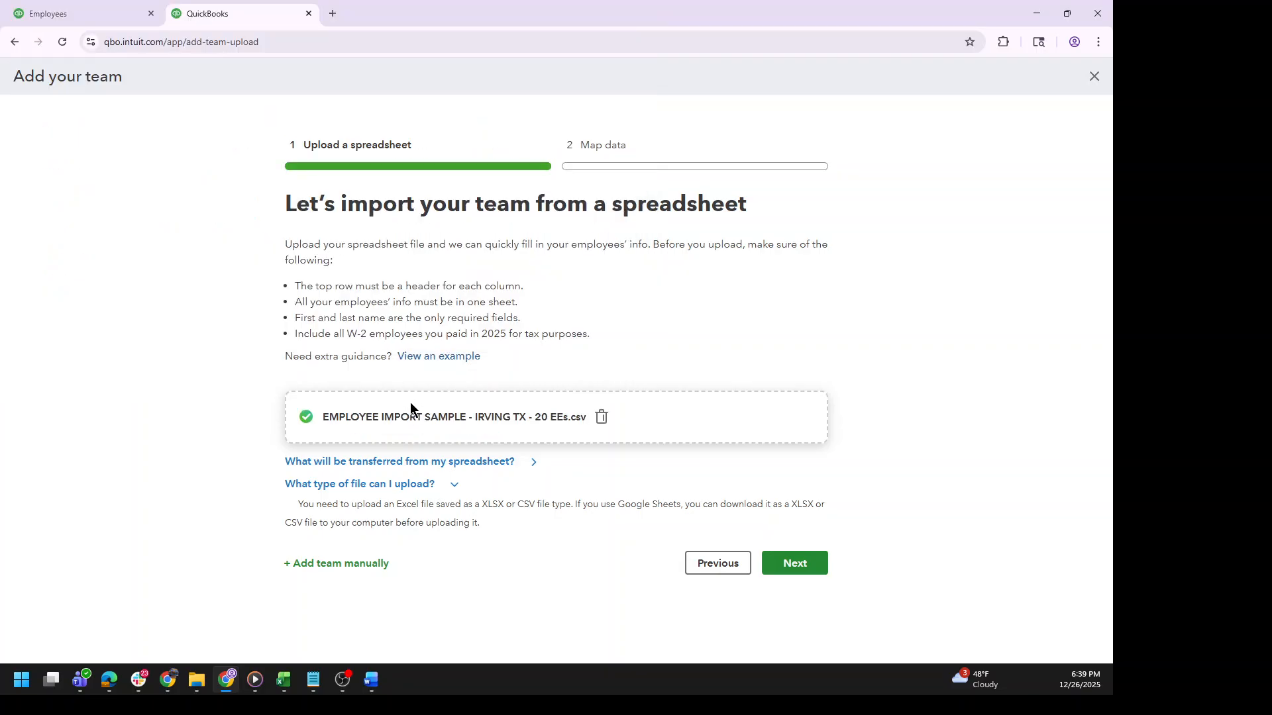
Import the employees from the uploaded spreadsheet and review the full employee list
click(802, 565)
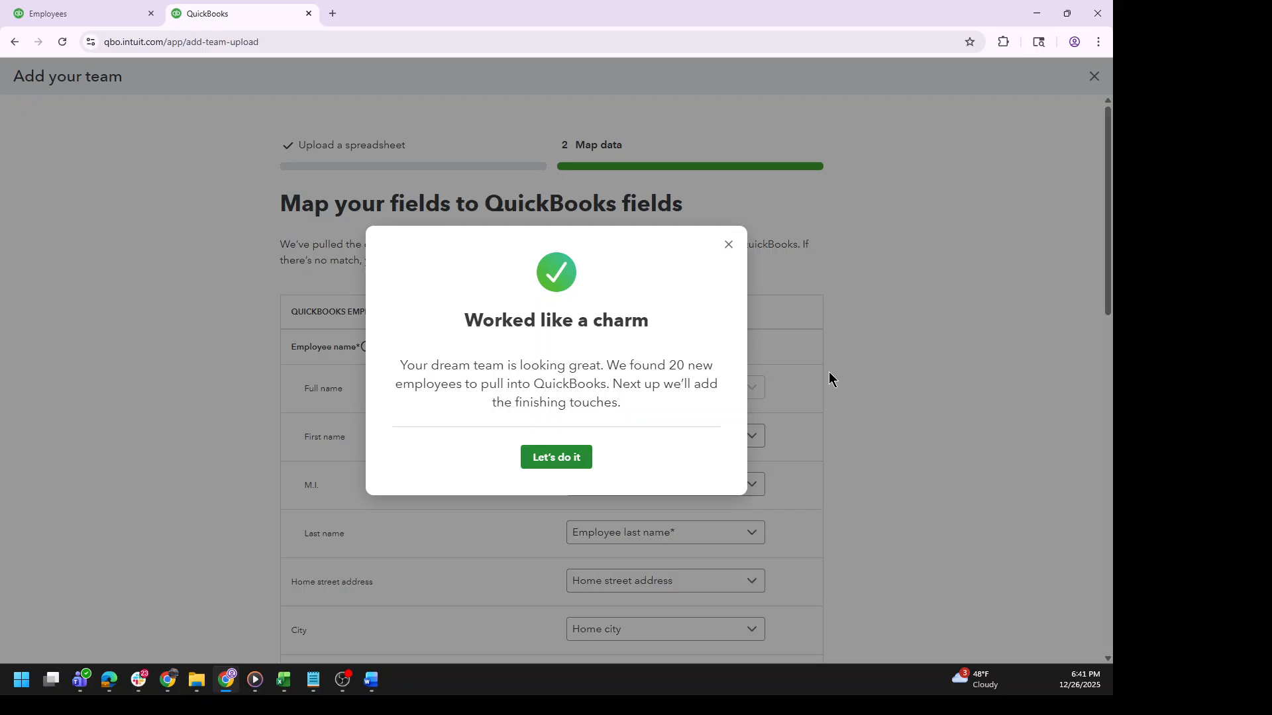
click(559, 460)
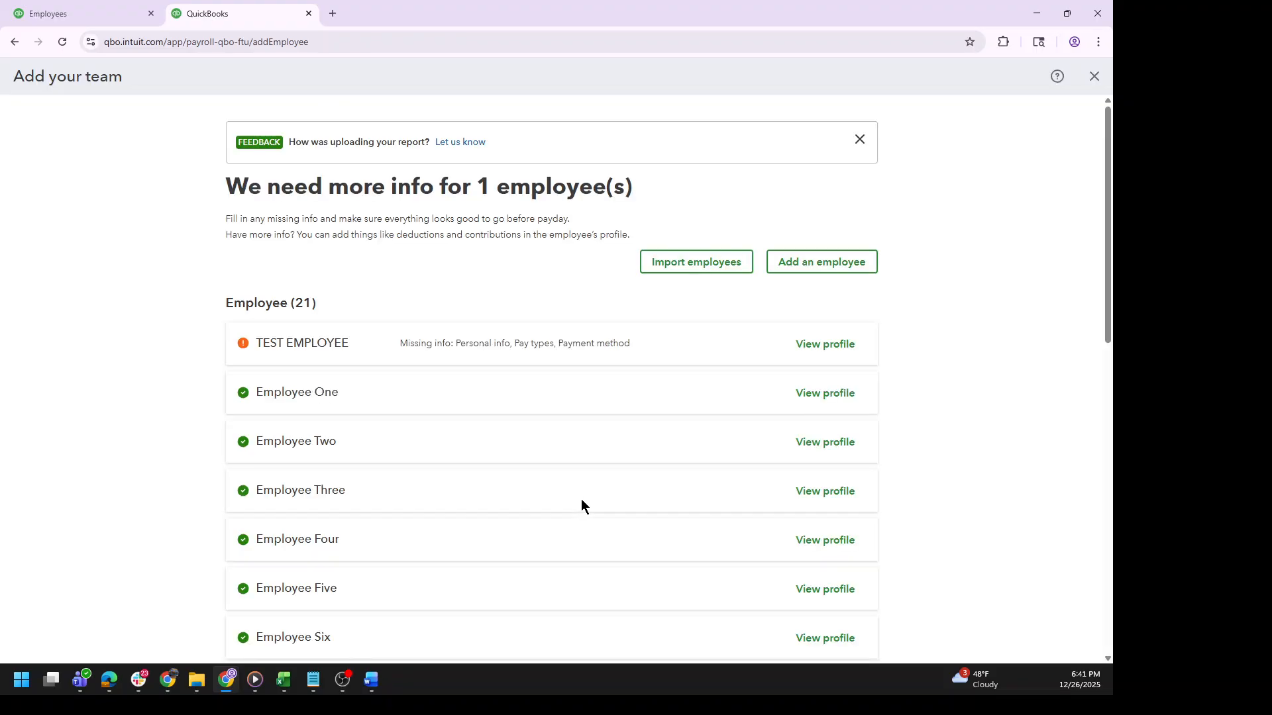
scroll(694, 474, down, 8)
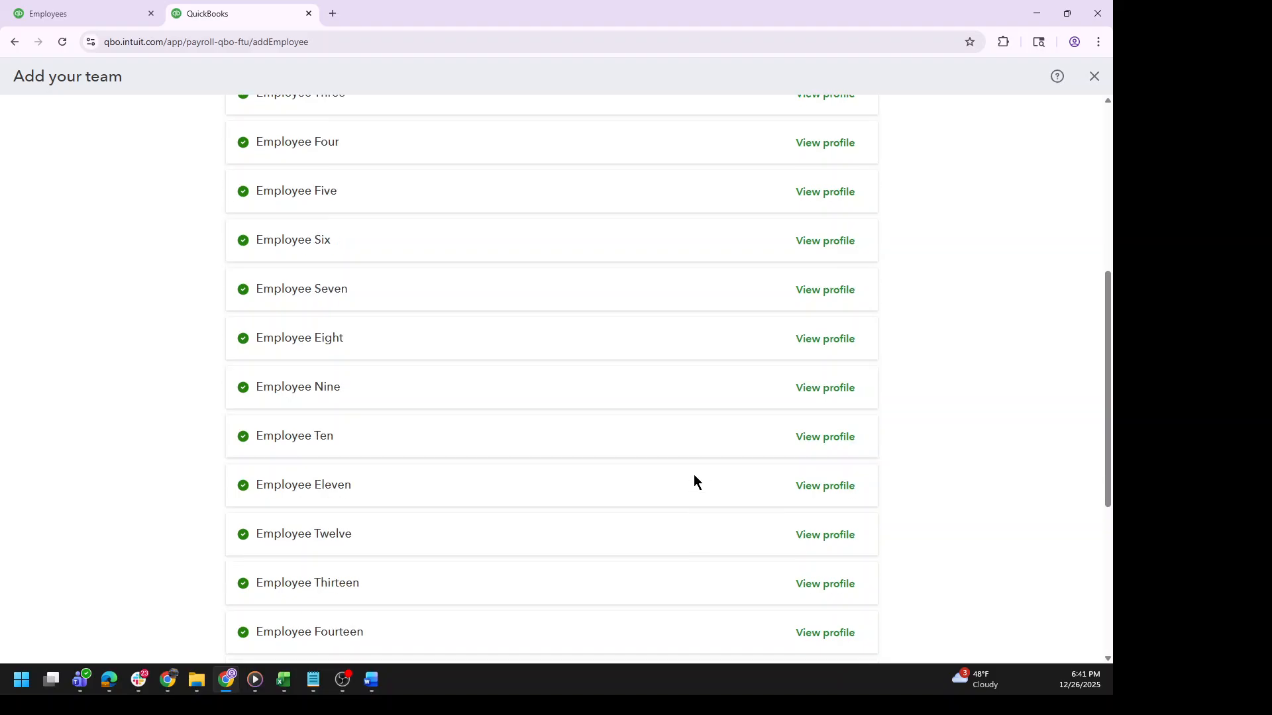
scroll(693, 474, down, 3)
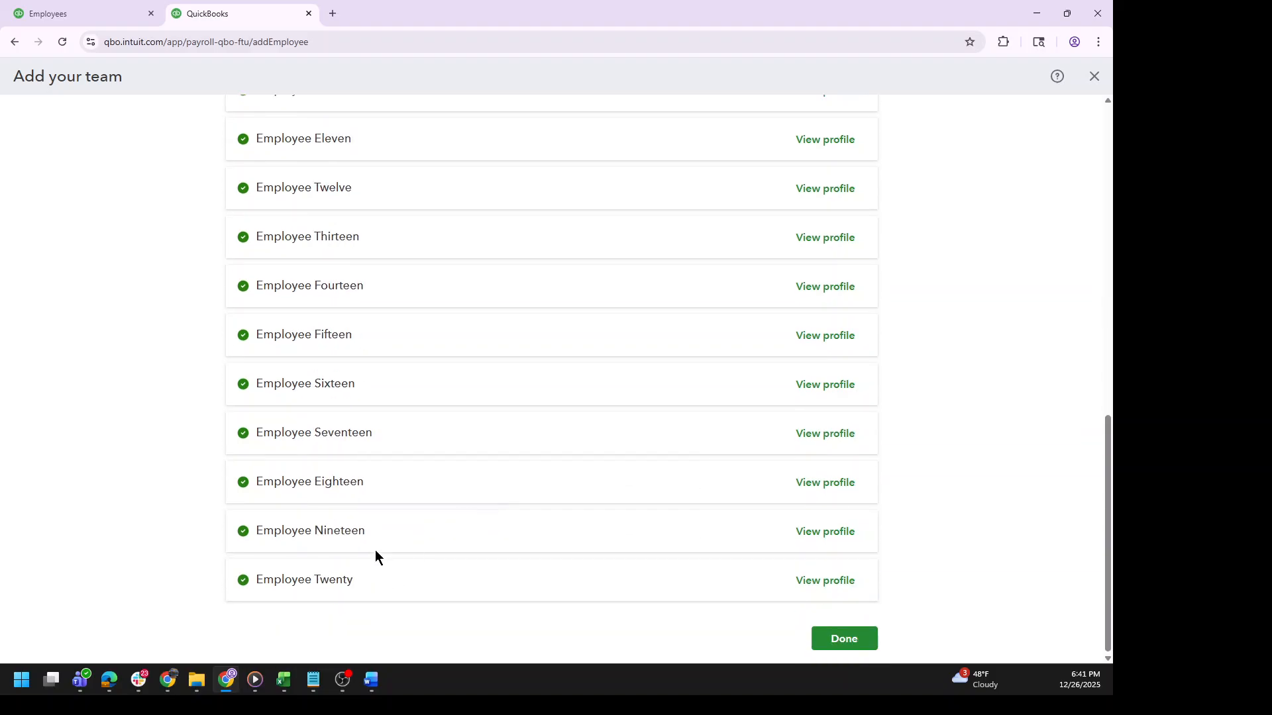
scroll(485, 495, up, 9)
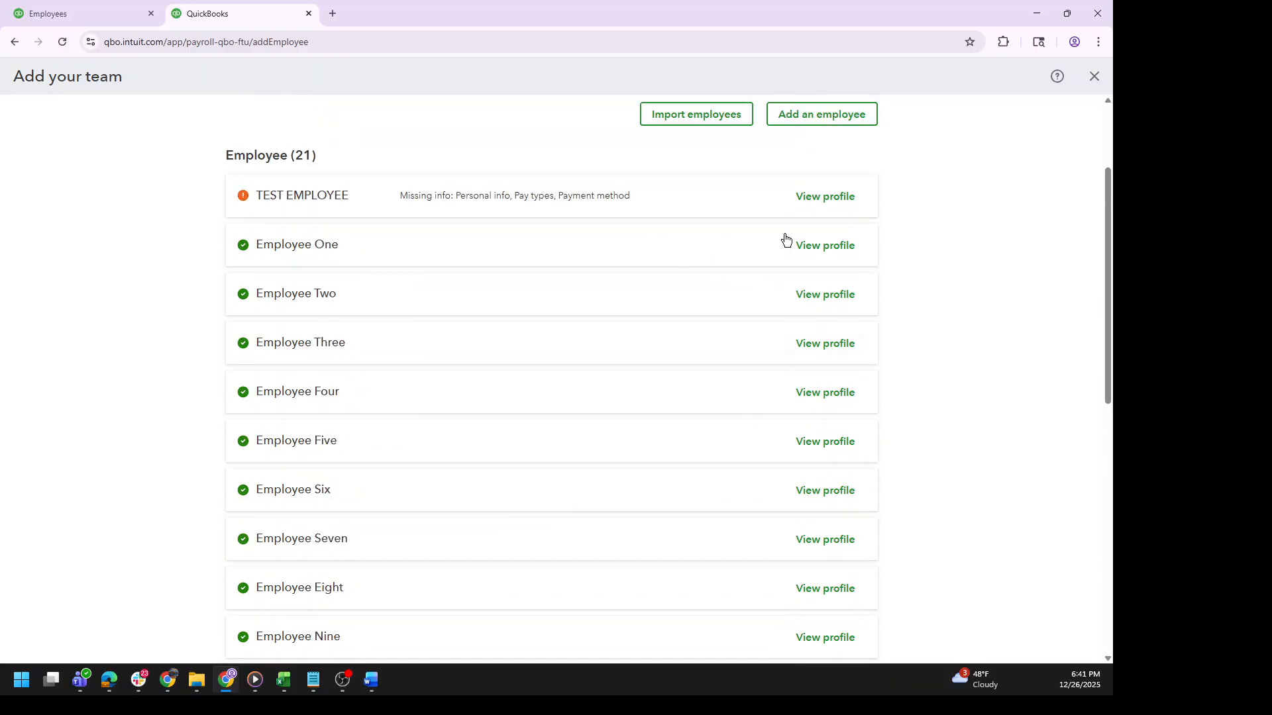
Review Employee One's personal info and employment details, including the pay schedule, and close the profile
click(807, 246)
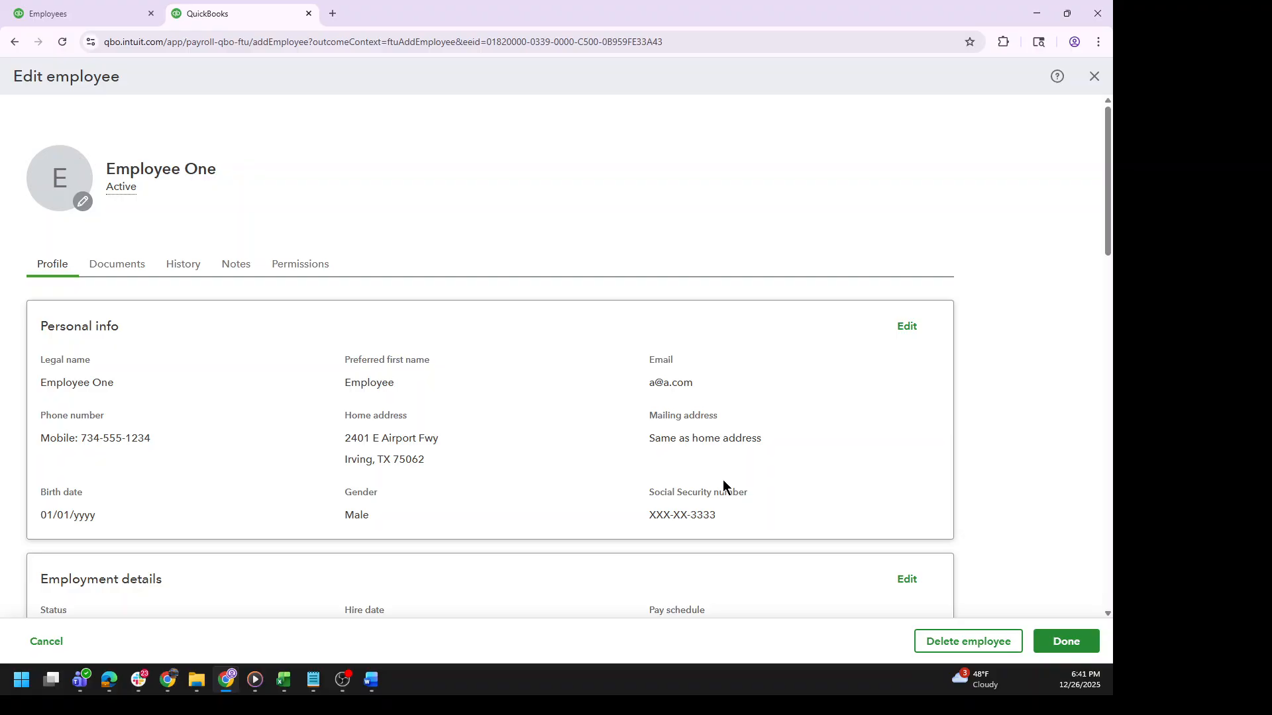
scroll(723, 486, down, 2)
click(685, 498)
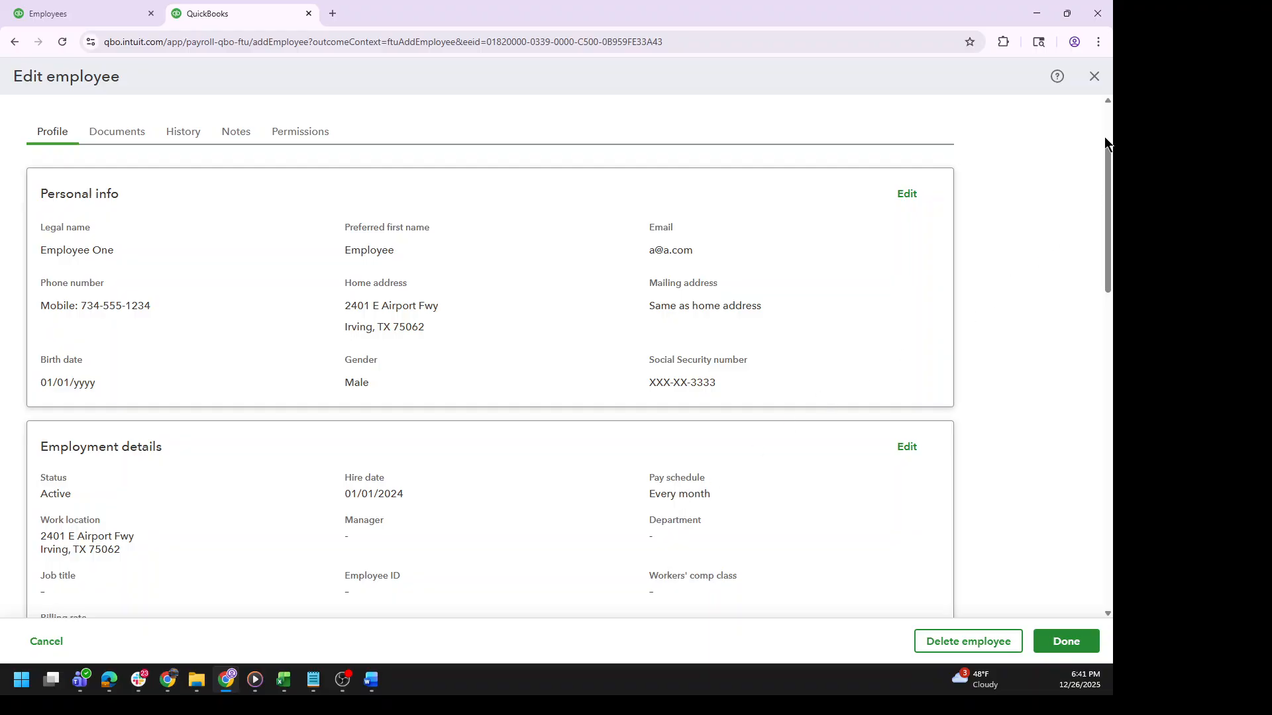
click(1095, 79)
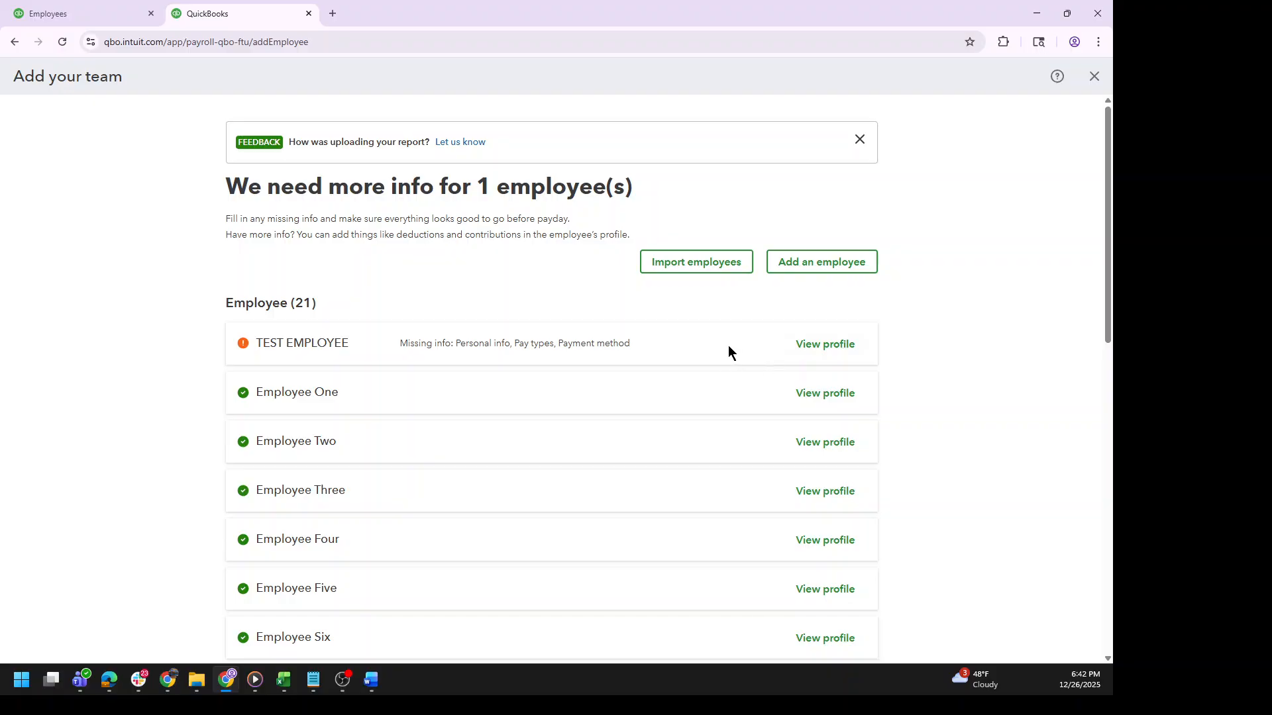
Edit TEST EMPLOYEE's employment details and start adding a new pay schedule
click(805, 347)
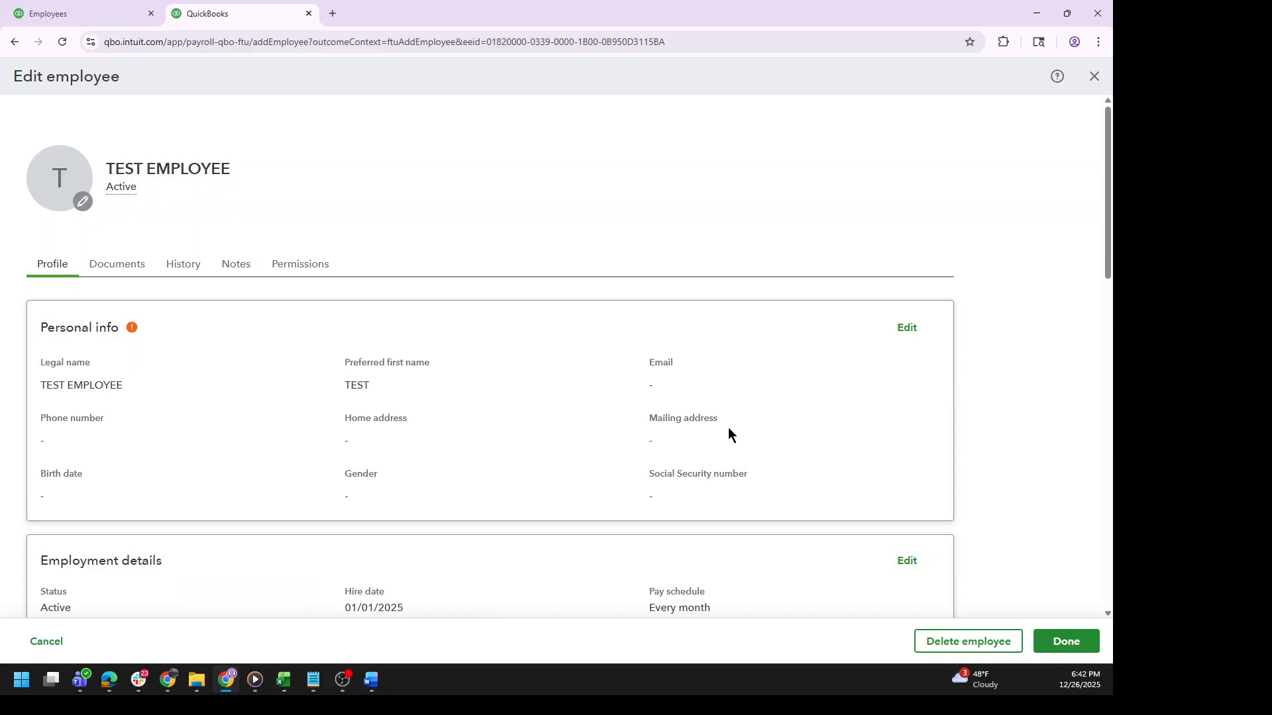
scroll(731, 431, down, 2)
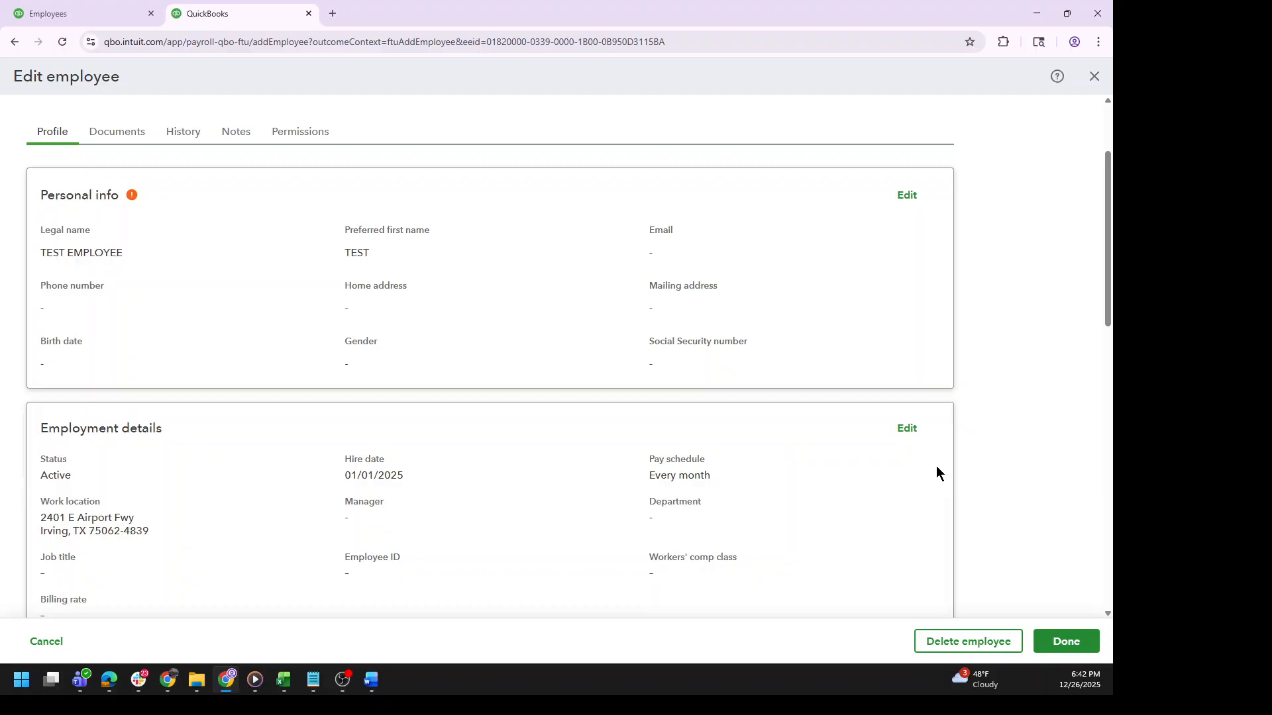
click(907, 429)
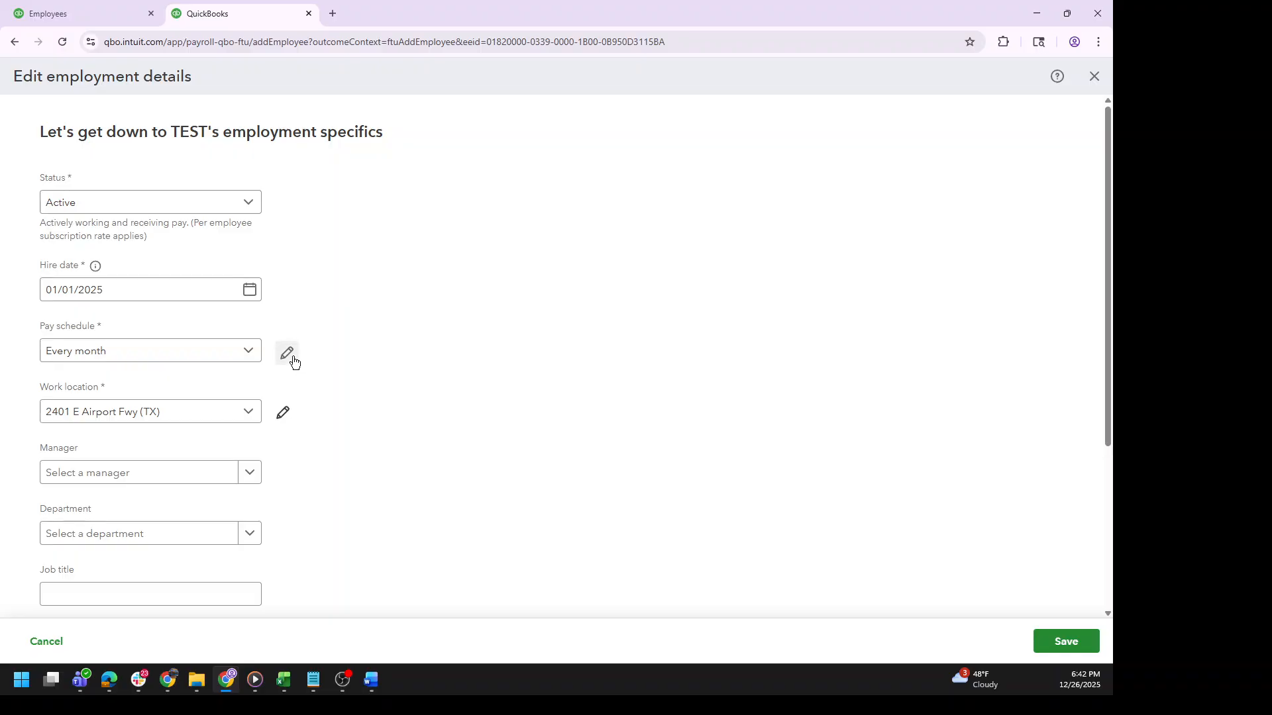
click(250, 353)
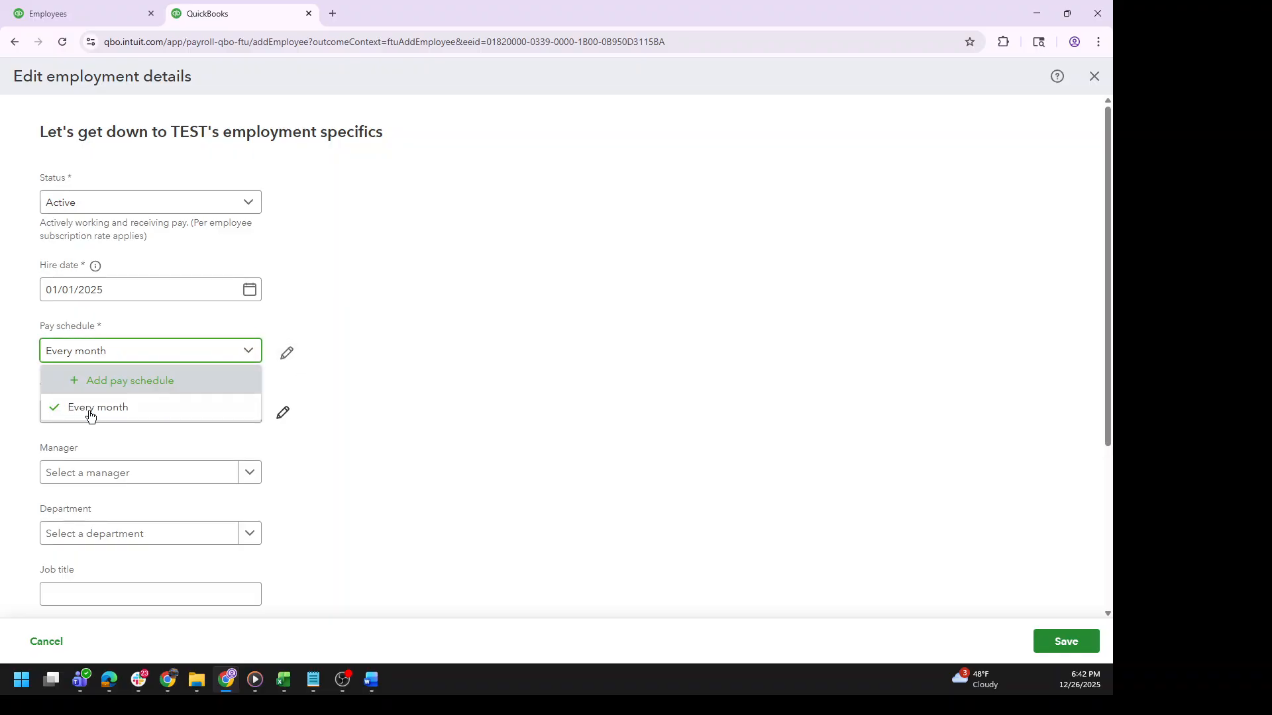
click(138, 388)
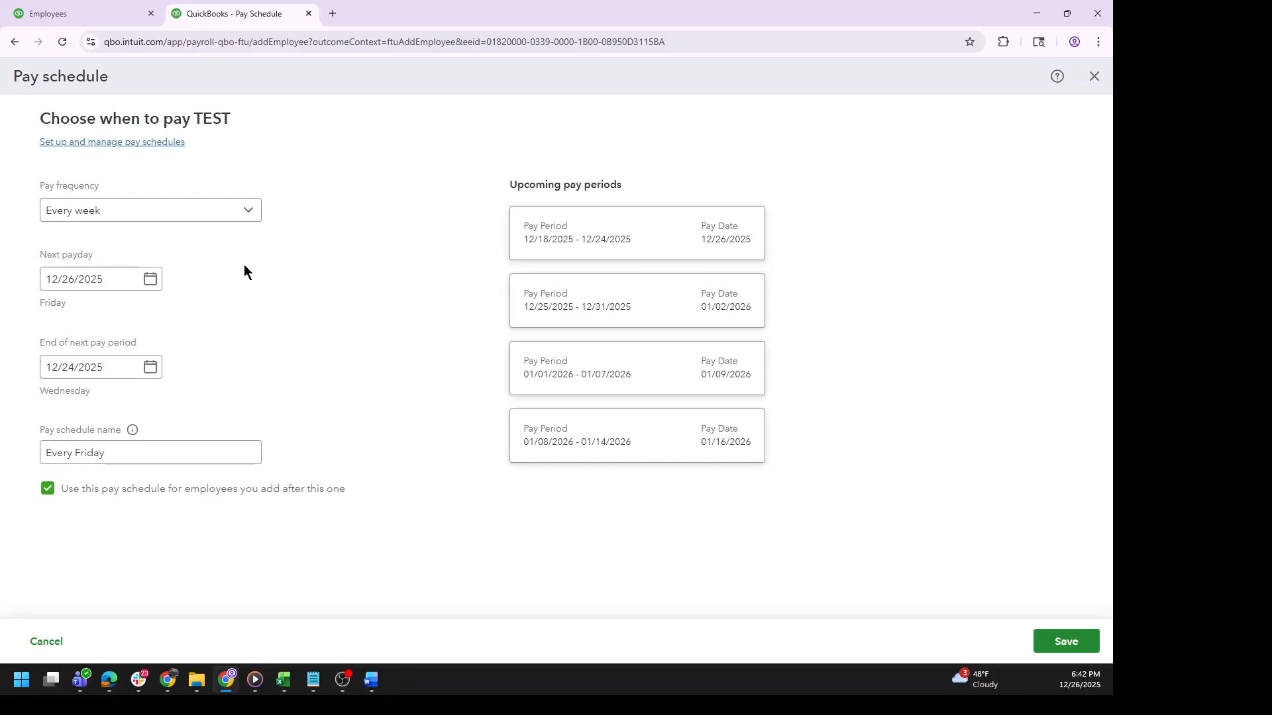
Set the weekly schedule's next payday to 01/02/2026 and the end of the next pay period to 12/26/2025
click(150, 281)
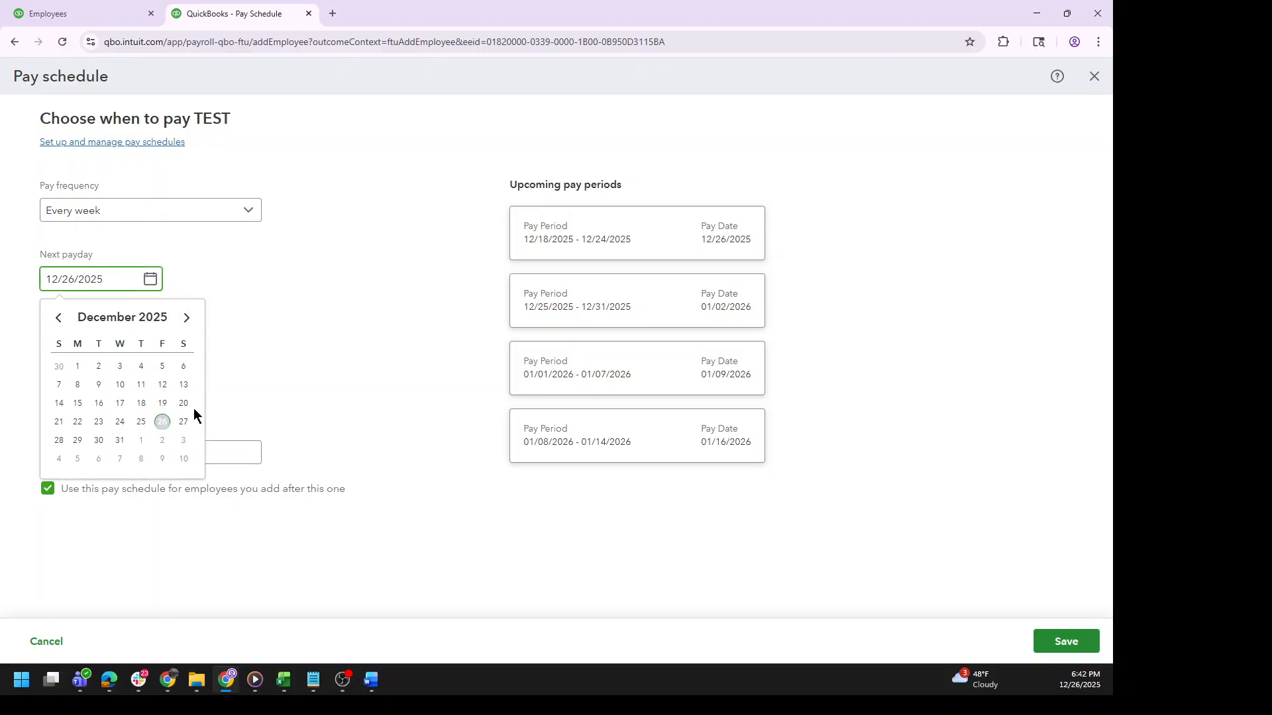
click(163, 441)
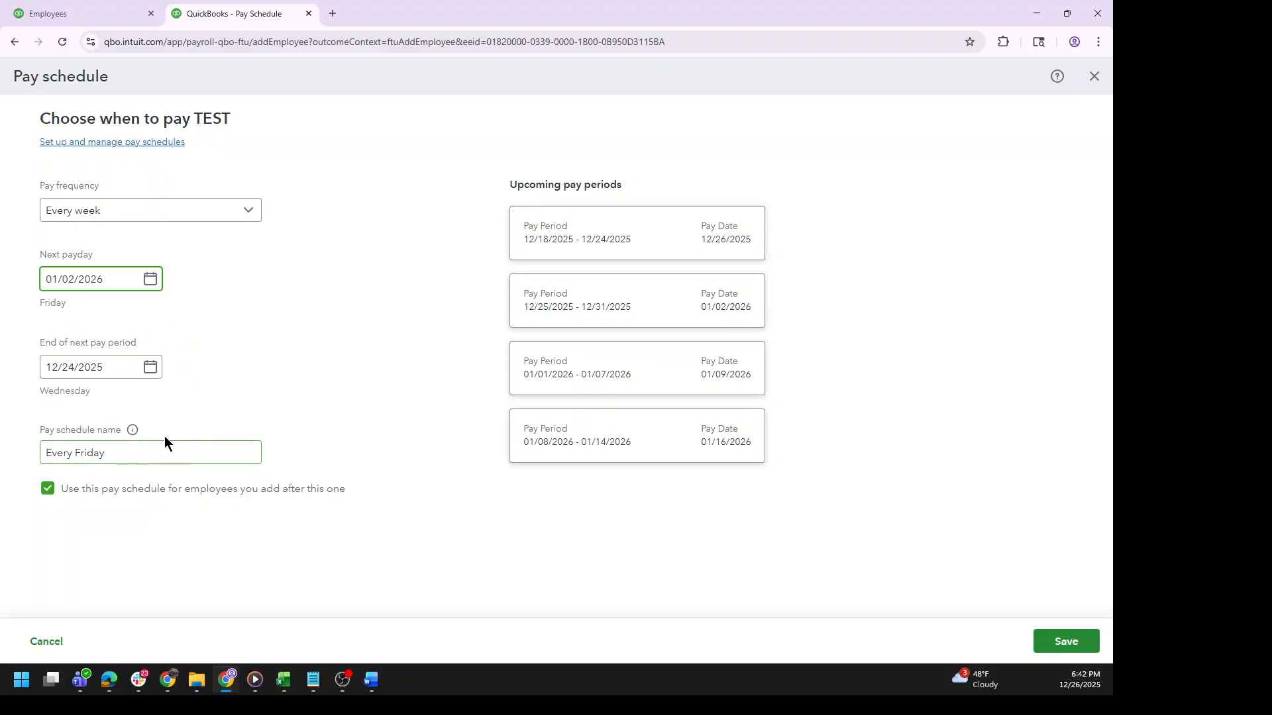
click(144, 369)
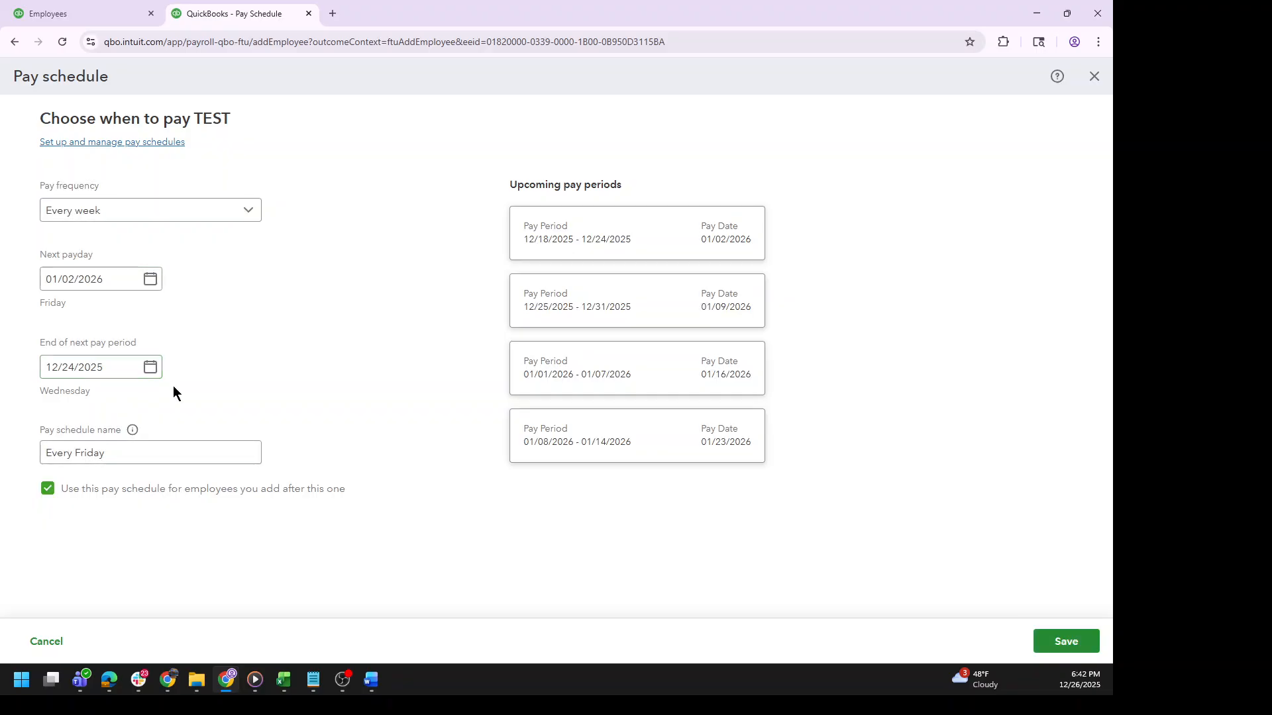
click(144, 369)
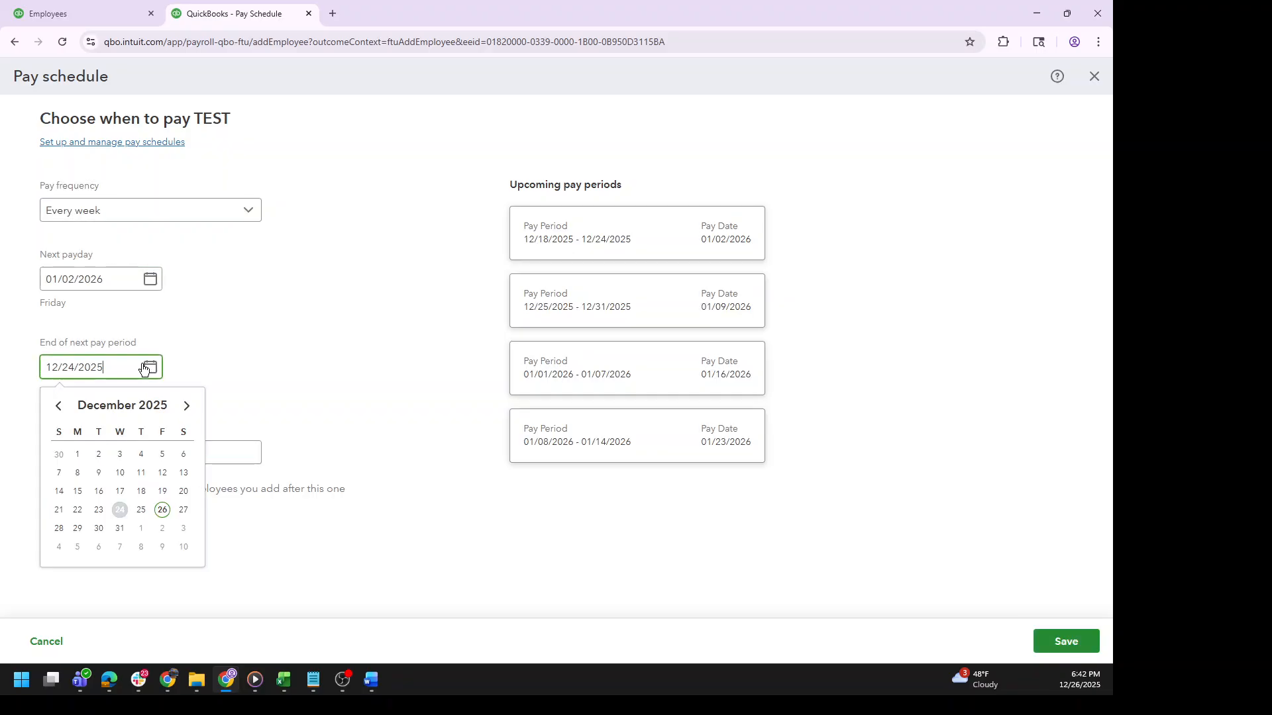
click(163, 510)
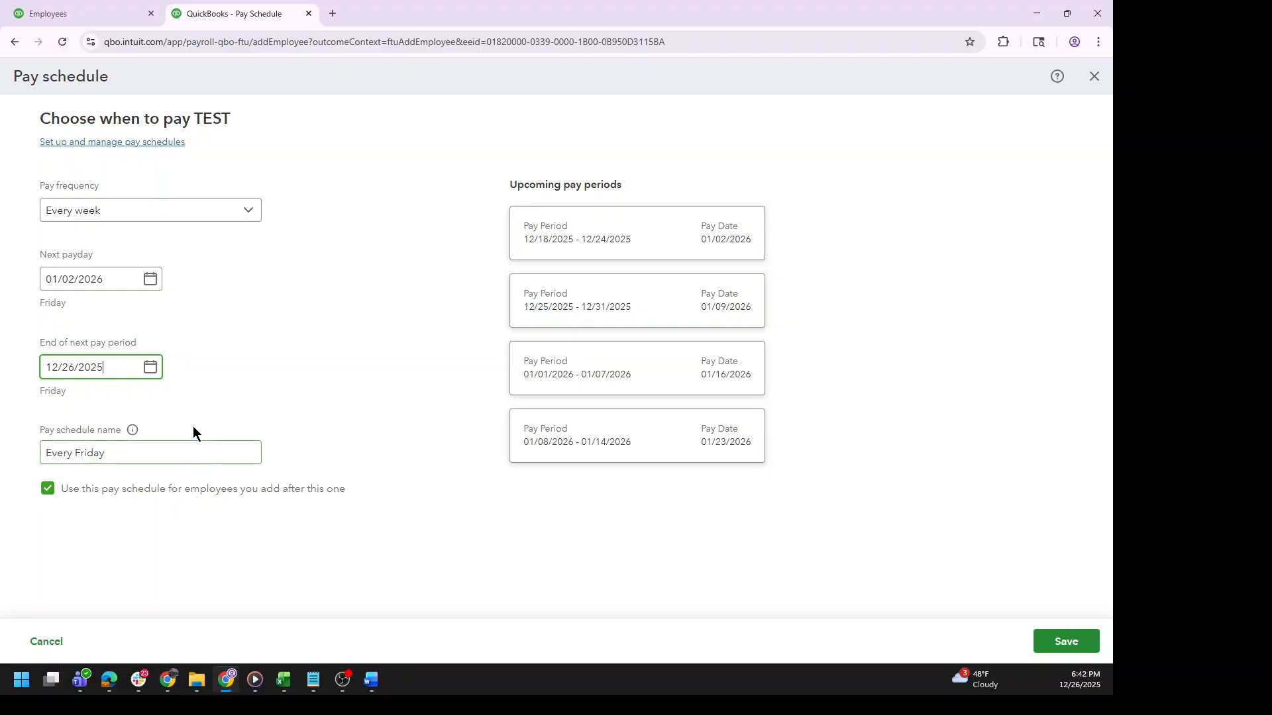
key(Tab)
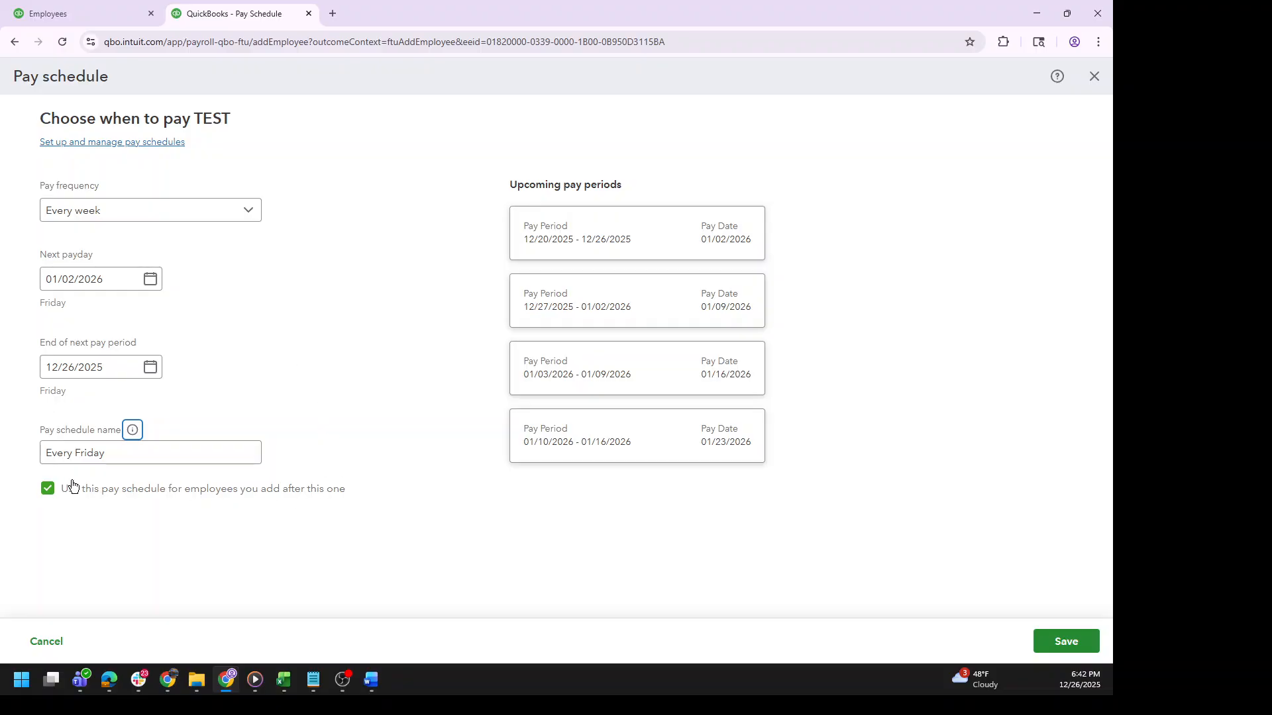
Turn off using this pay schedule for employees added after this one, and save the schedule and the employment details
click(48, 489)
click(1062, 642)
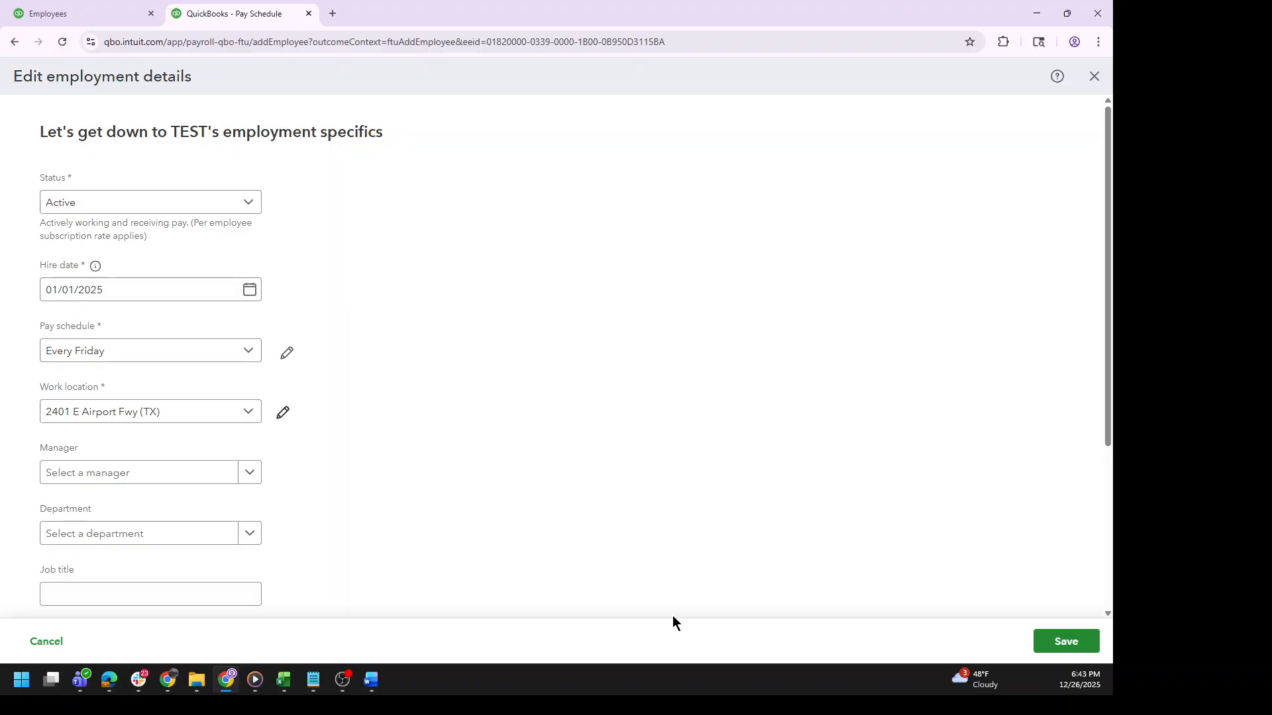
click(1068, 642)
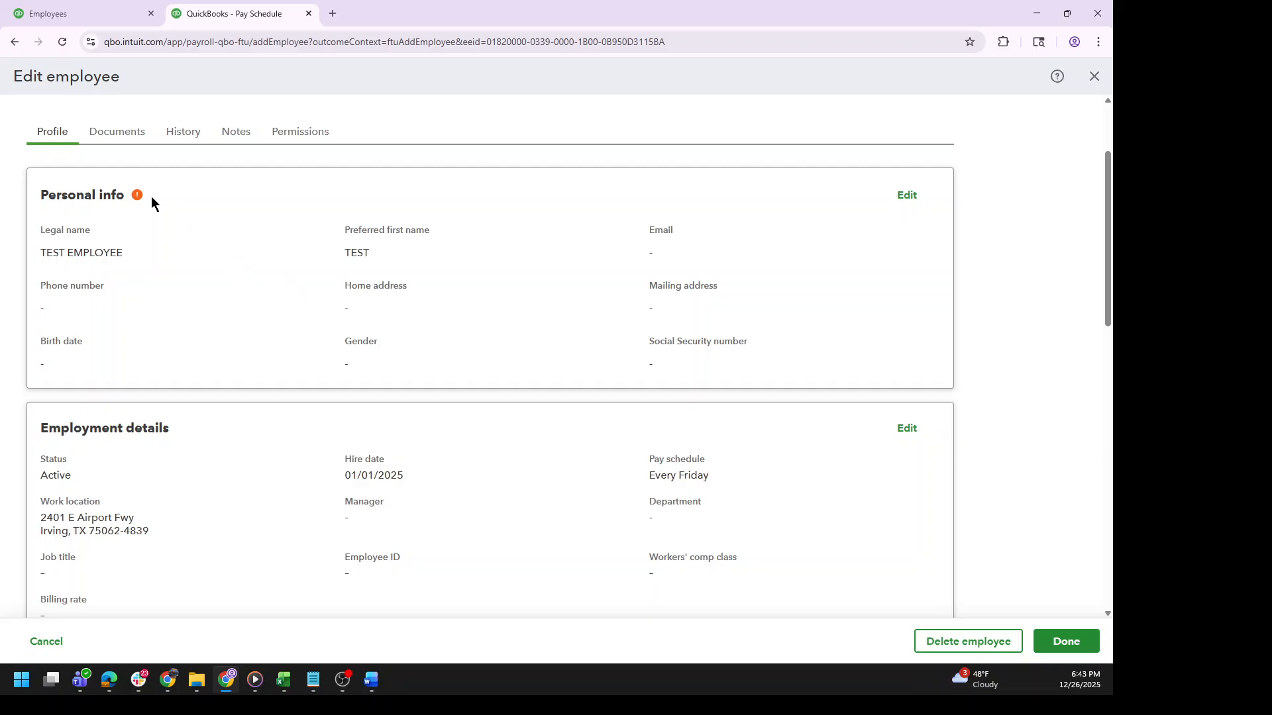
Check TEST EMPLOYEE's profile for sections flagged with missing information, and close the profile
mouse_move(138, 197)
scroll(550, 530, down, 9)
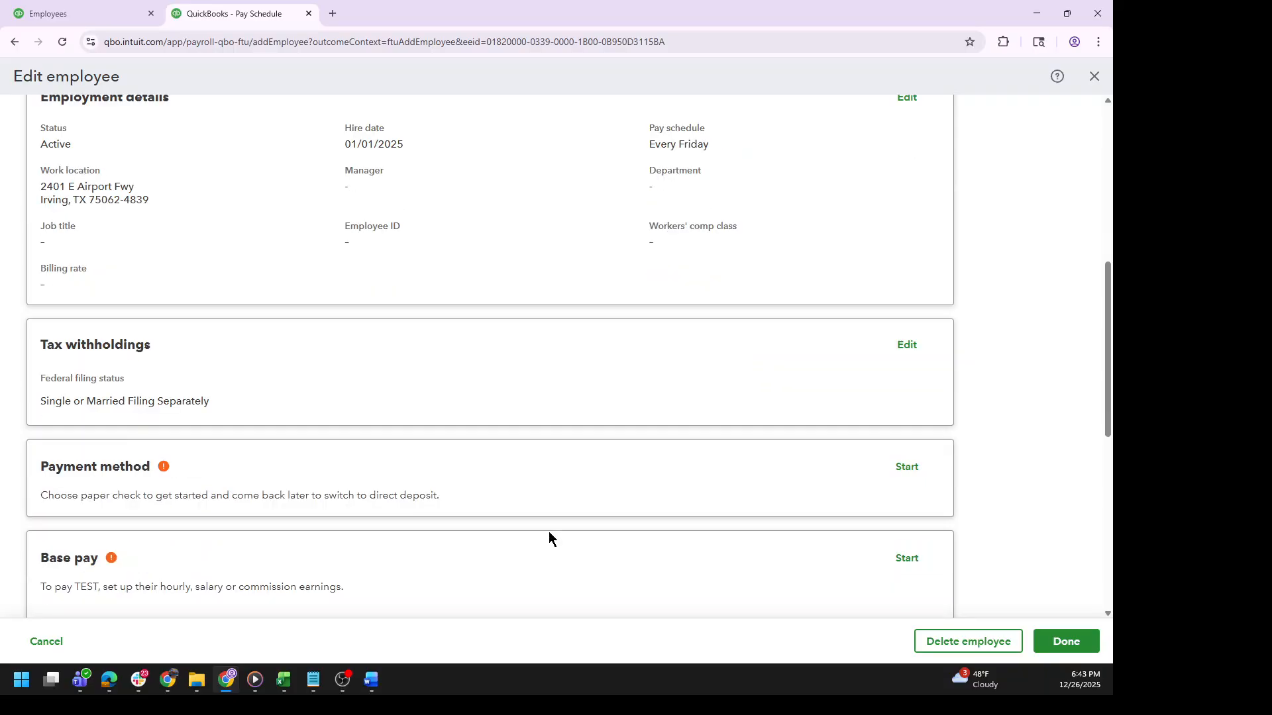
scroll(548, 534, up, 4)
scroll(563, 510, up, 5)
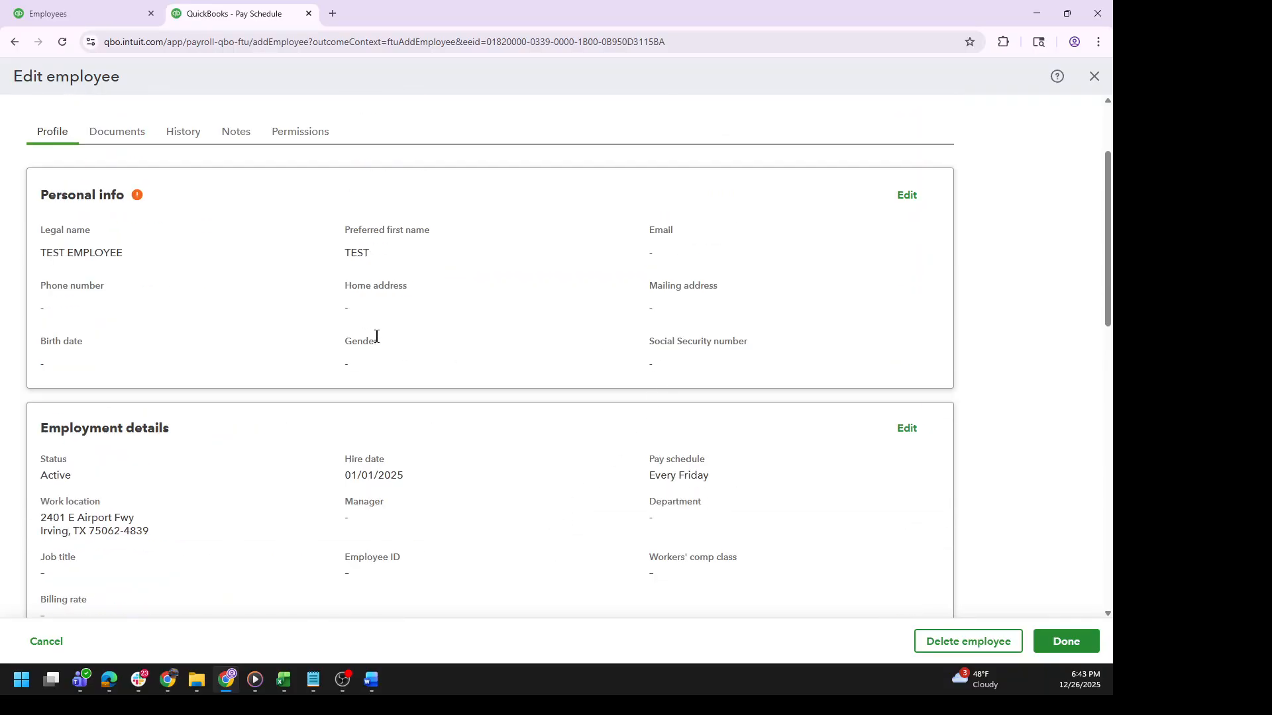
click(1090, 81)
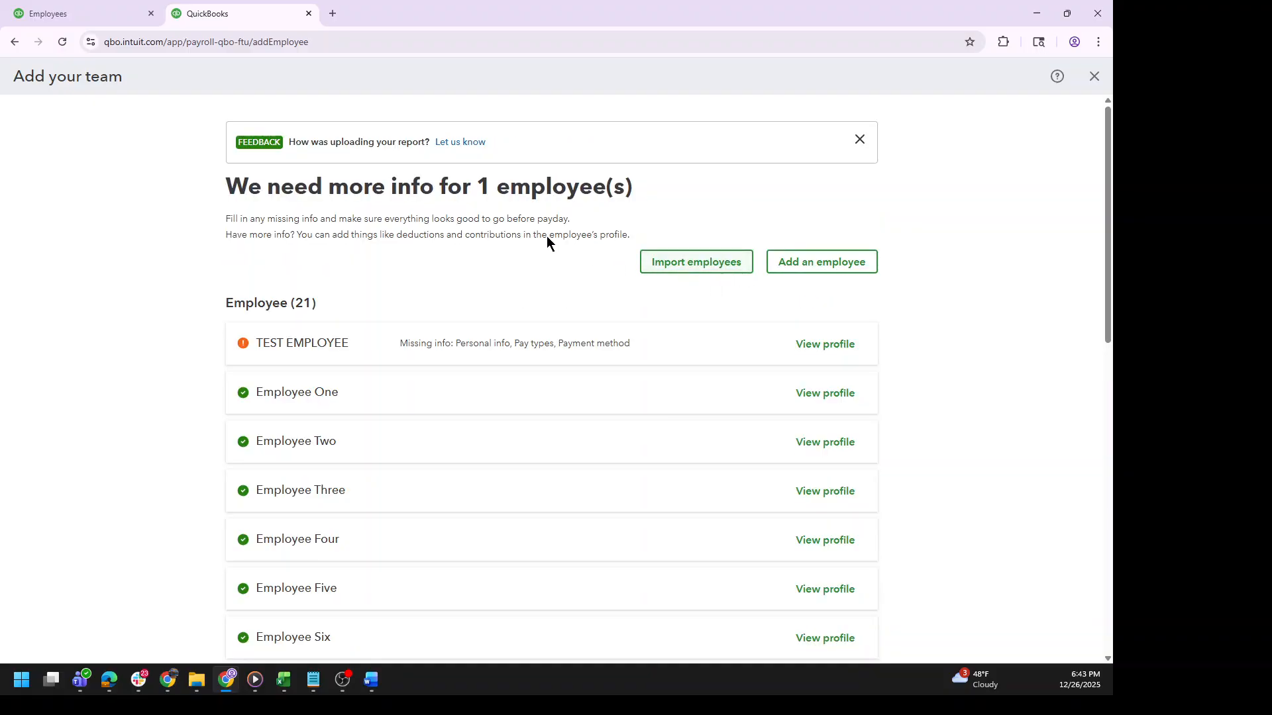
Leave the team setup page and open the payroll Employees list
scroll(848, 422, down, 2)
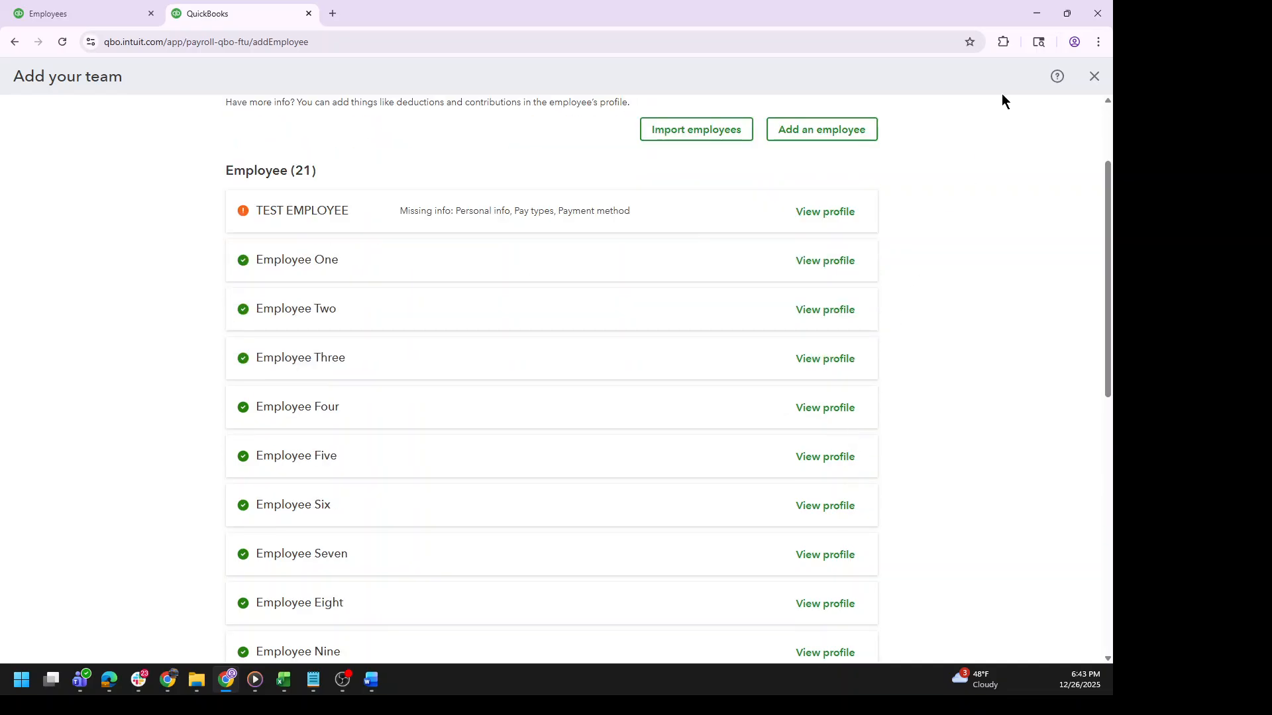
click(1095, 76)
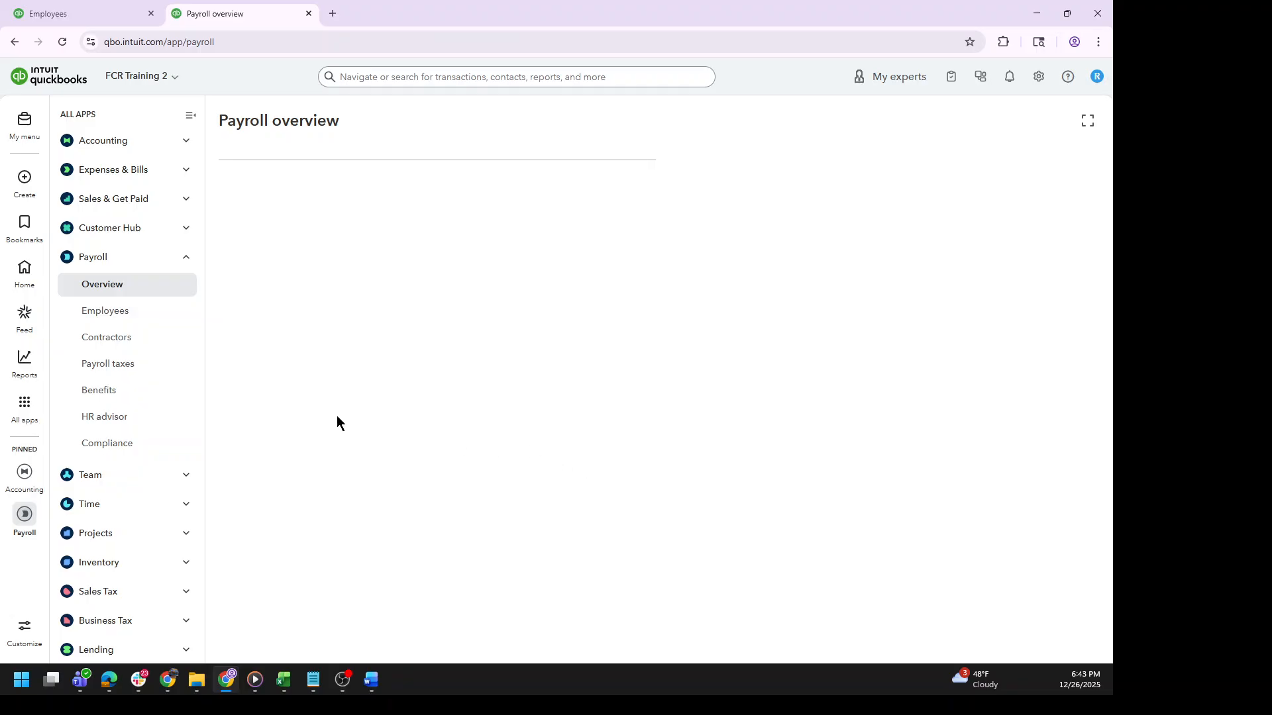
click(127, 319)
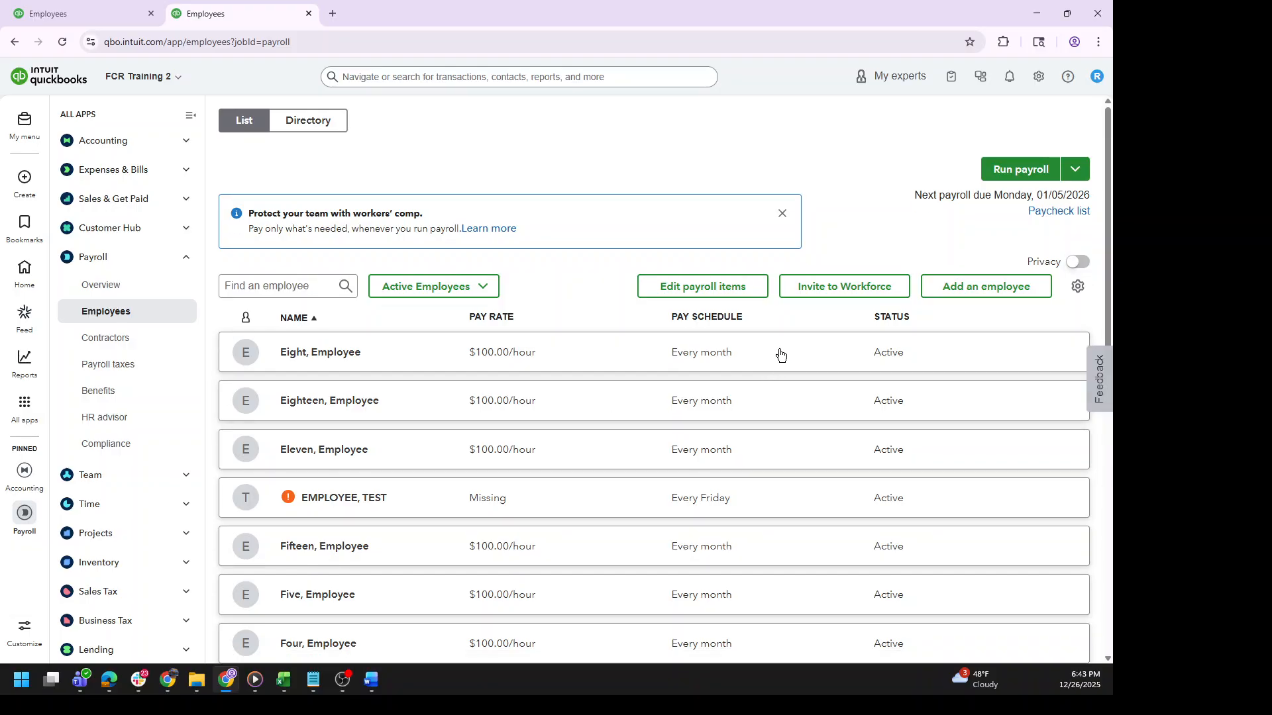
Open the payroll items for editing, dismissing the feedback survey, and expand the Pay schedules section
click(669, 289)
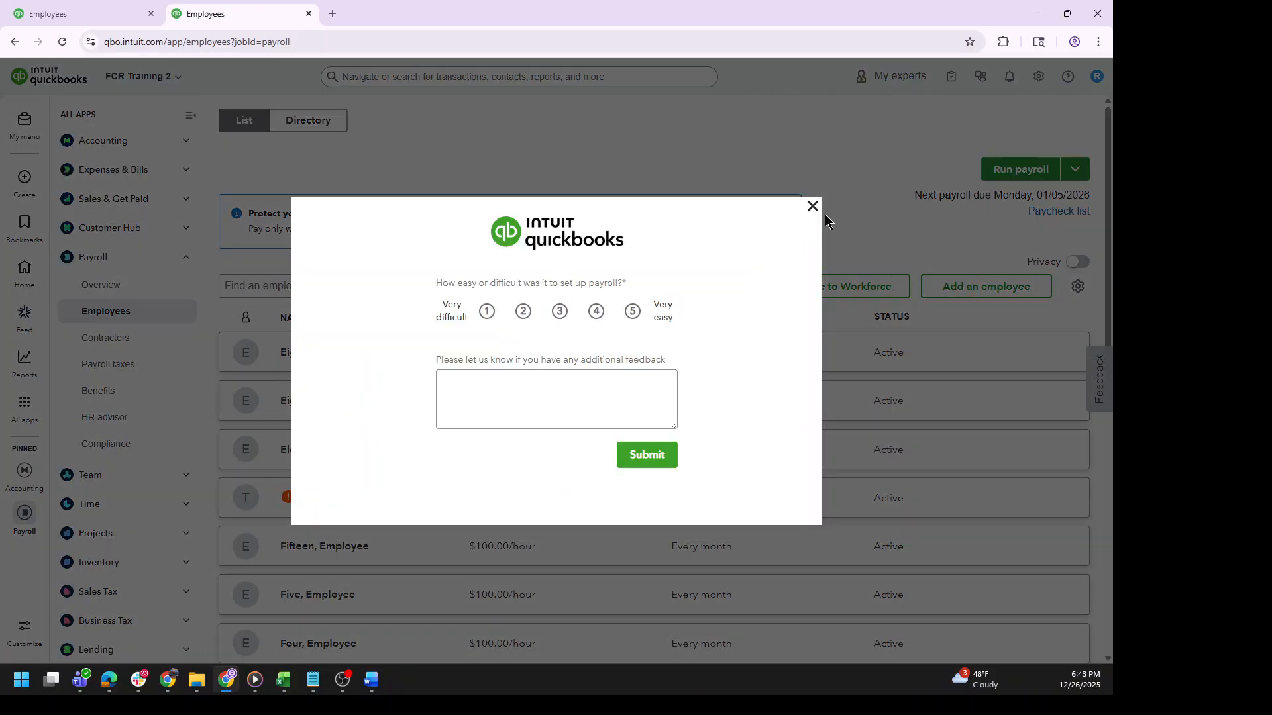
click(814, 208)
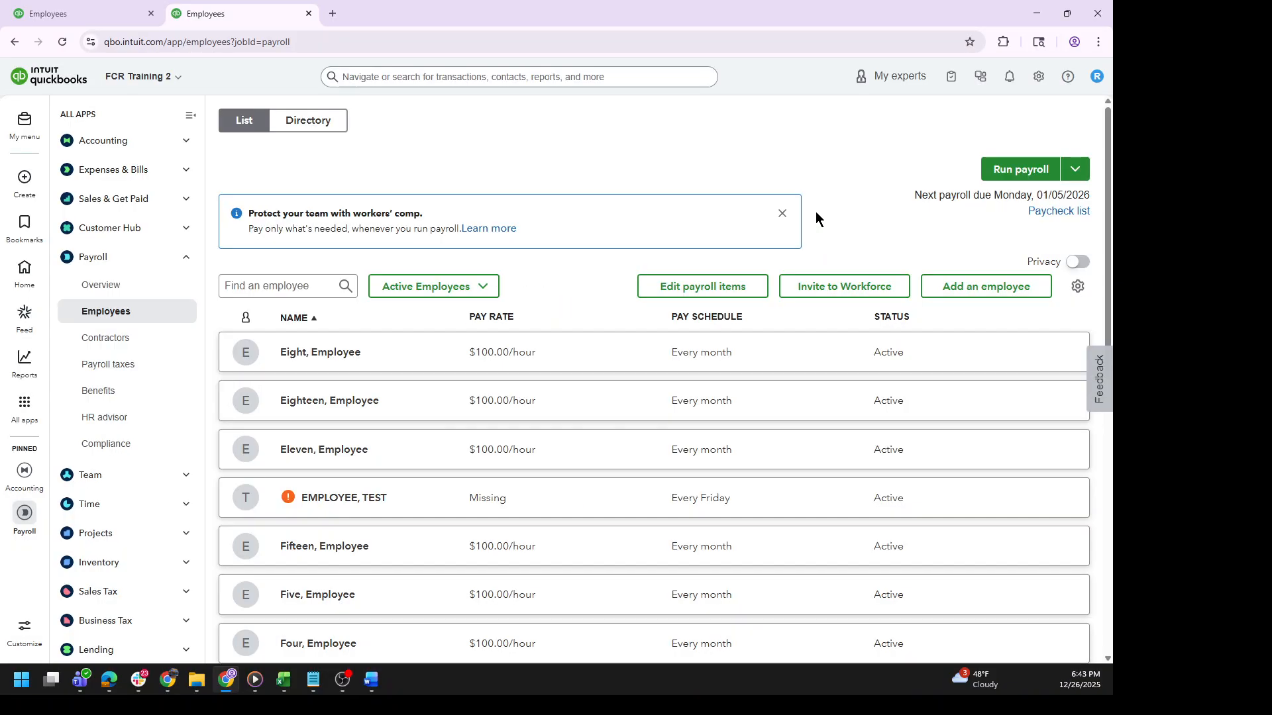
click(683, 287)
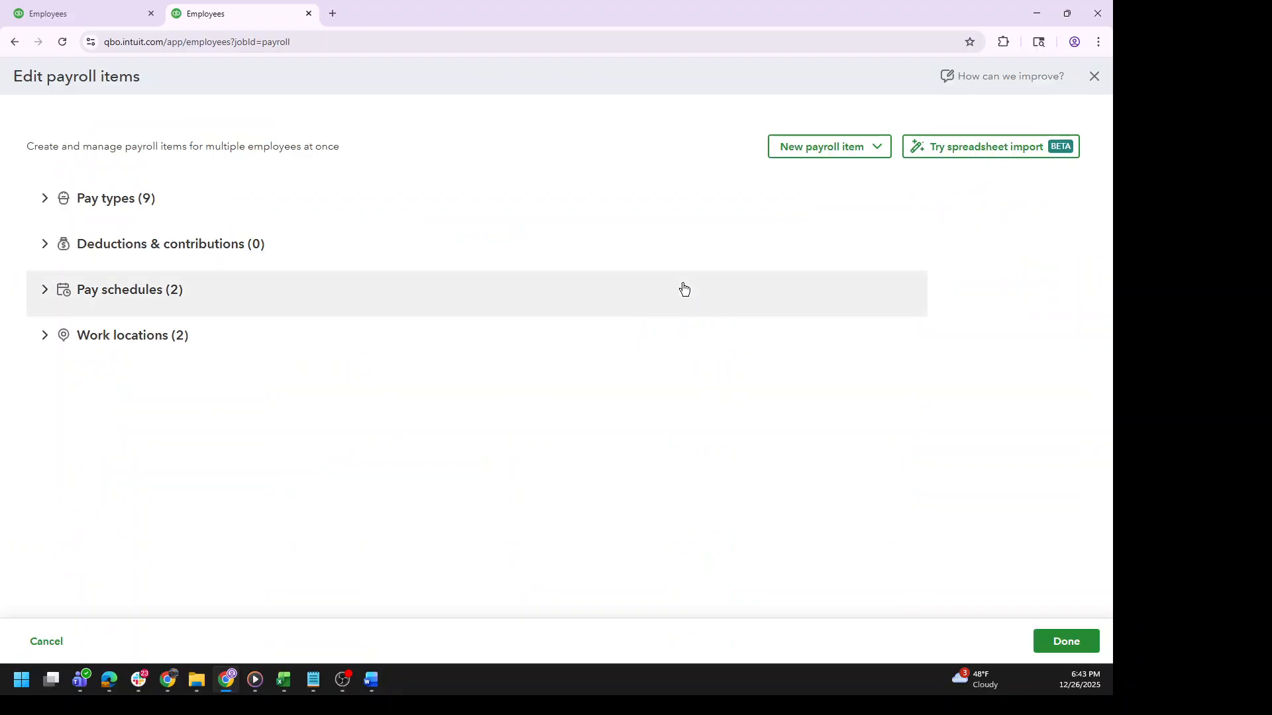
click(125, 300)
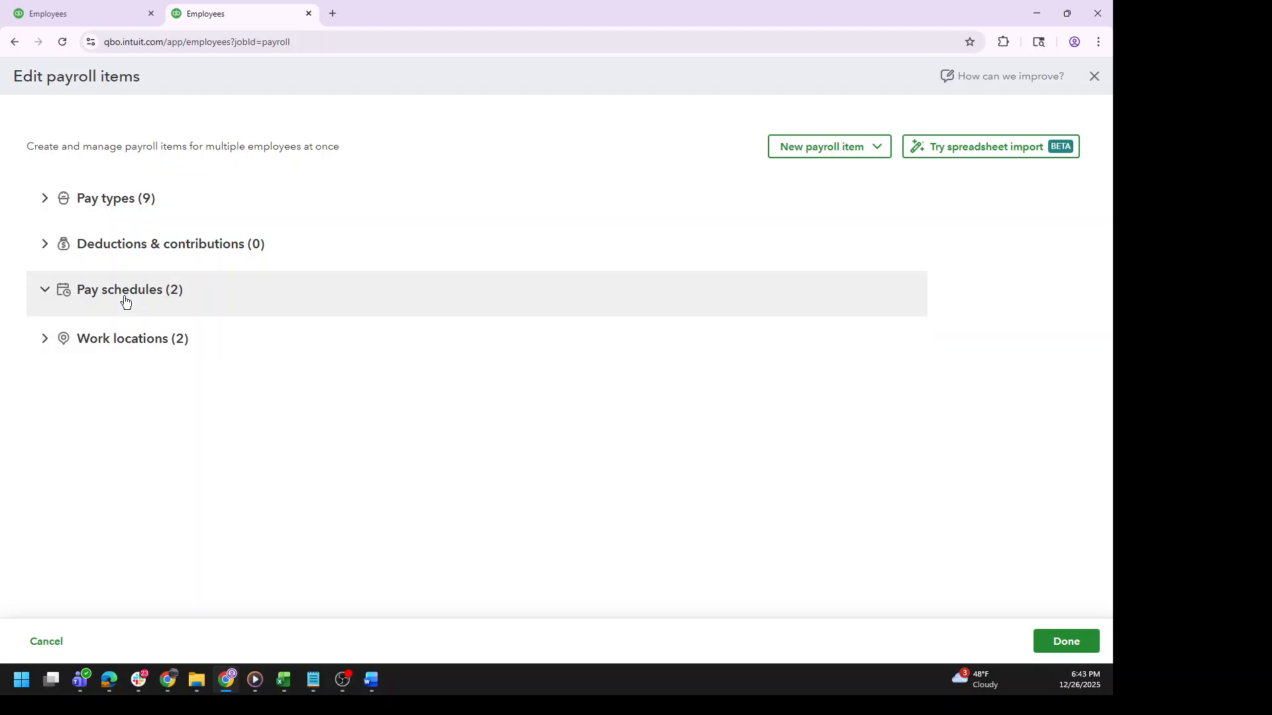
Check which employees can be assigned to the Every month pay schedule, and return to the payroll items without assigning anyone
click(145, 295)
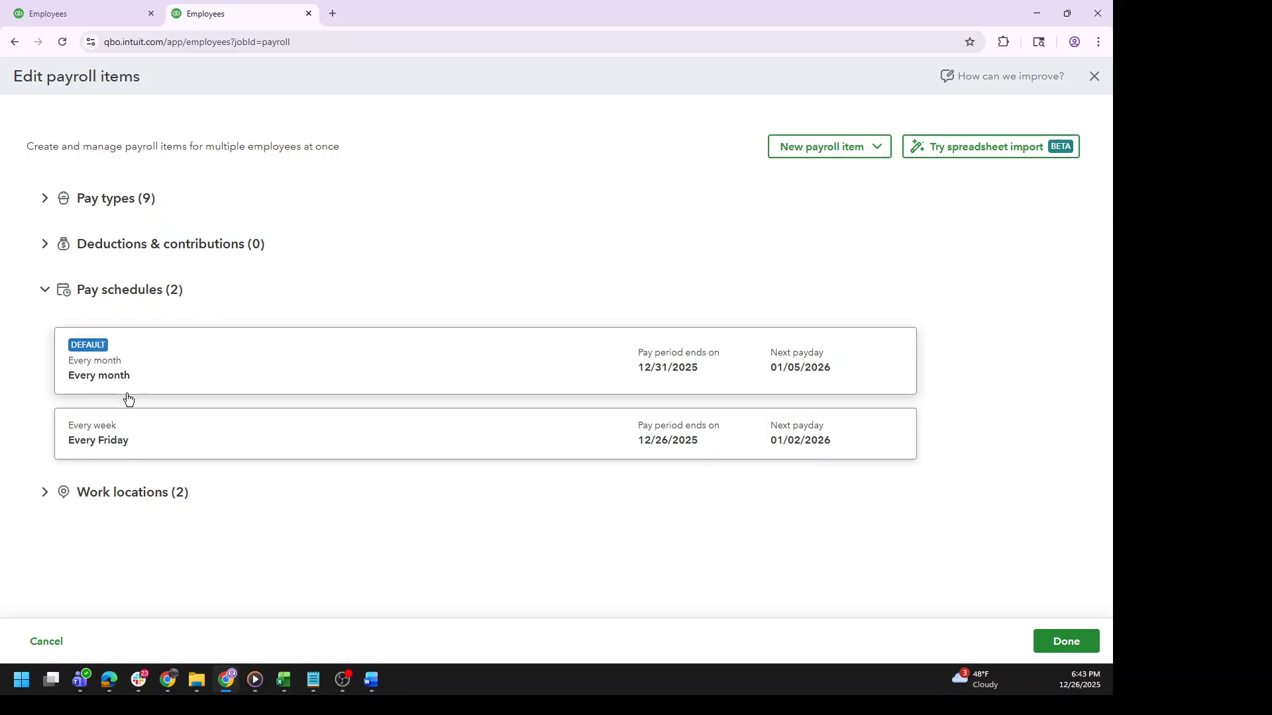
click(505, 375)
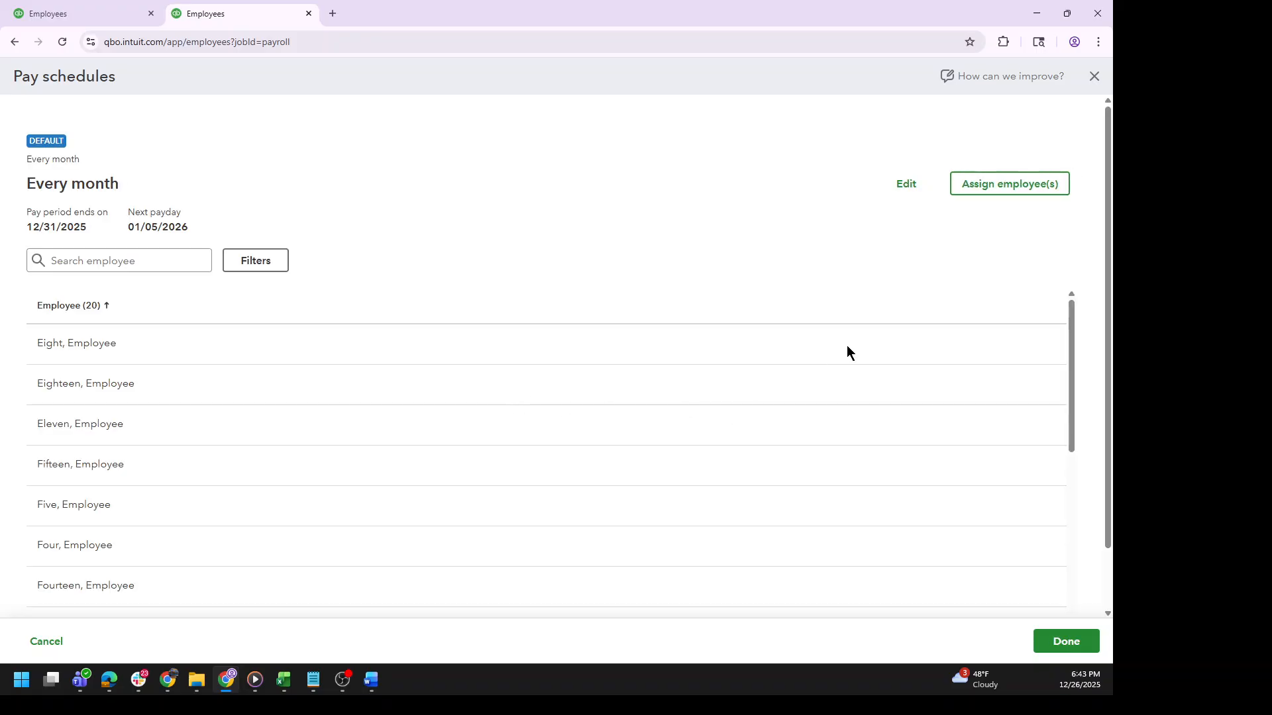
click(1029, 190)
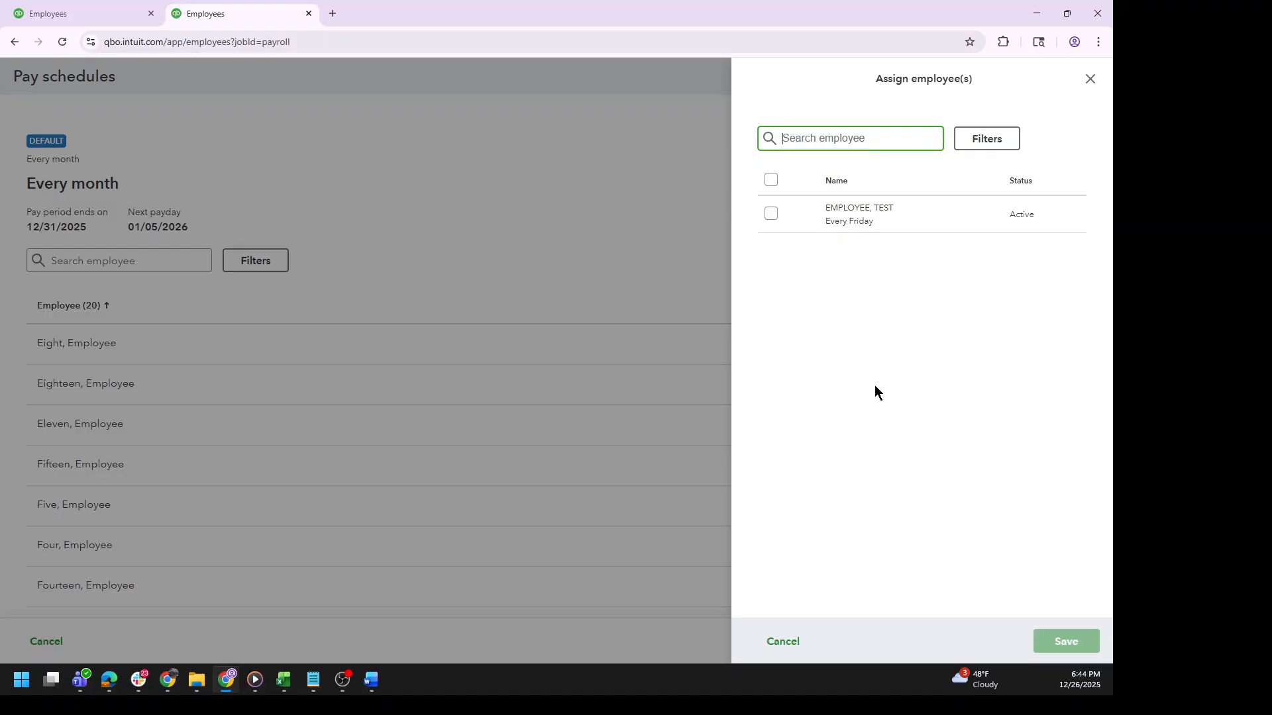
click(778, 643)
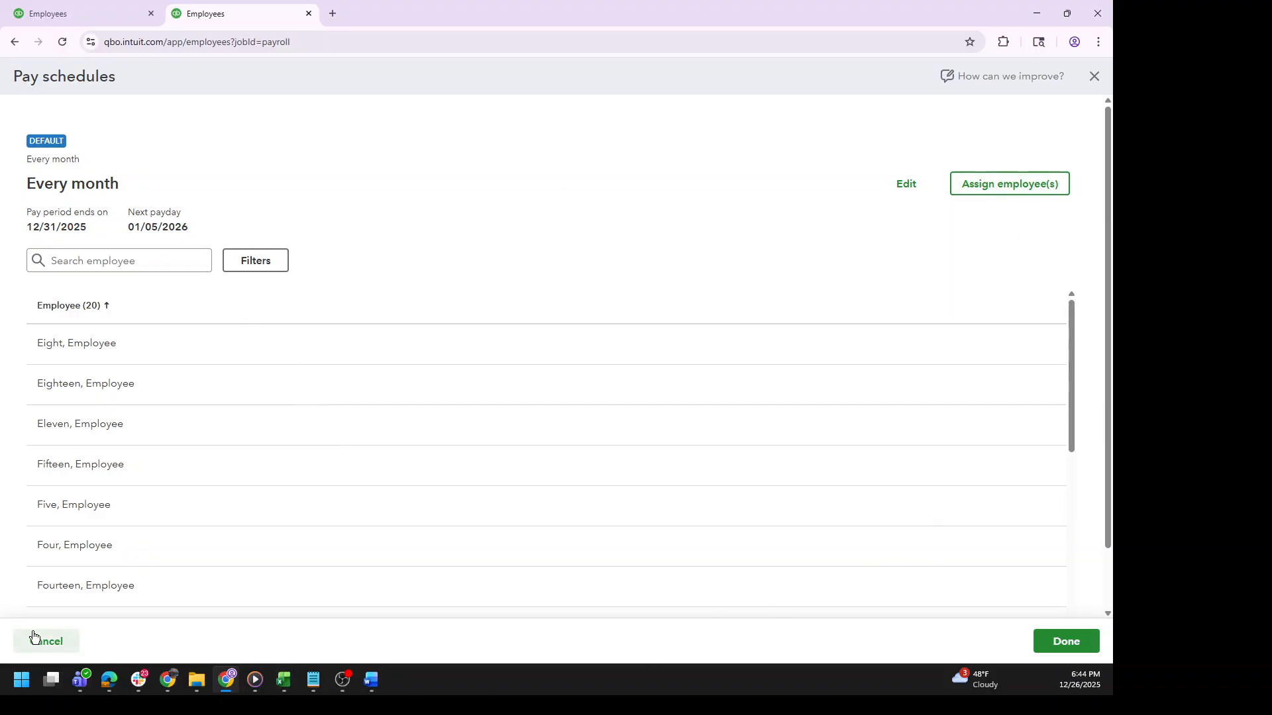
click(33, 638)
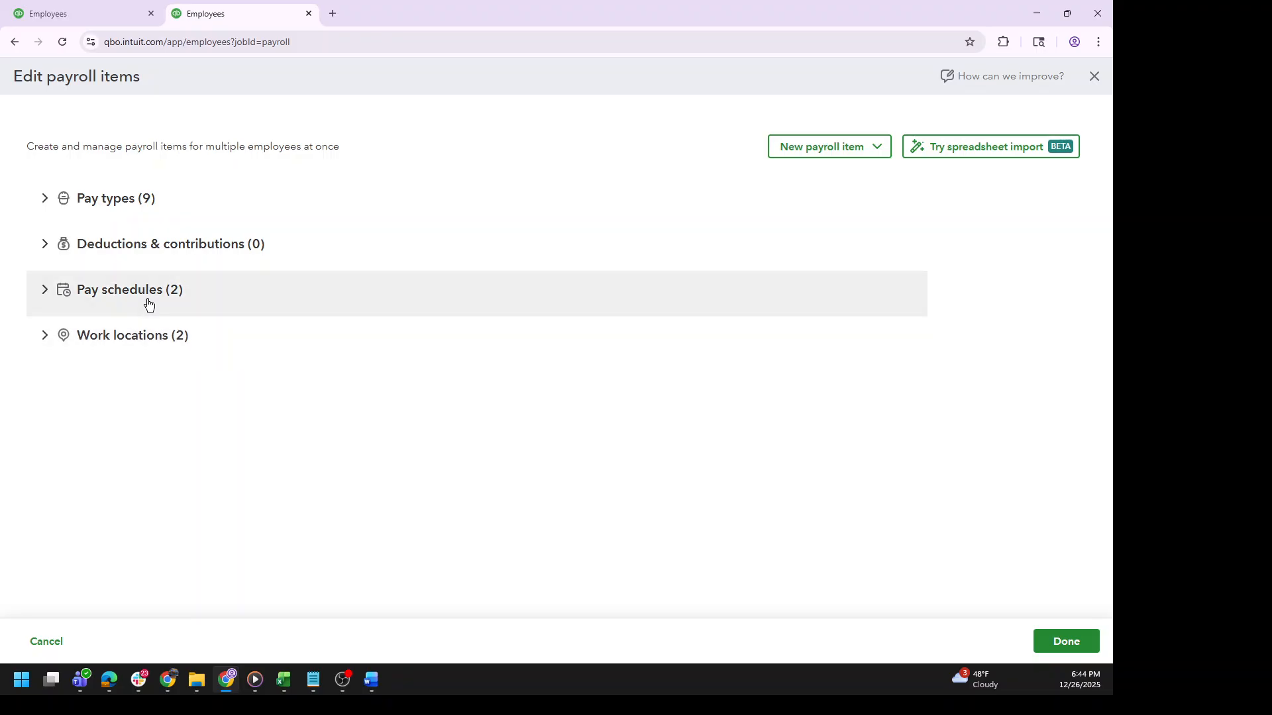
Assign employees Eight, Eighteen, Eleven, Fifteen, Five and Four to the Every Friday pay schedule, save, and close the schedule
click(148, 304)
click(122, 448)
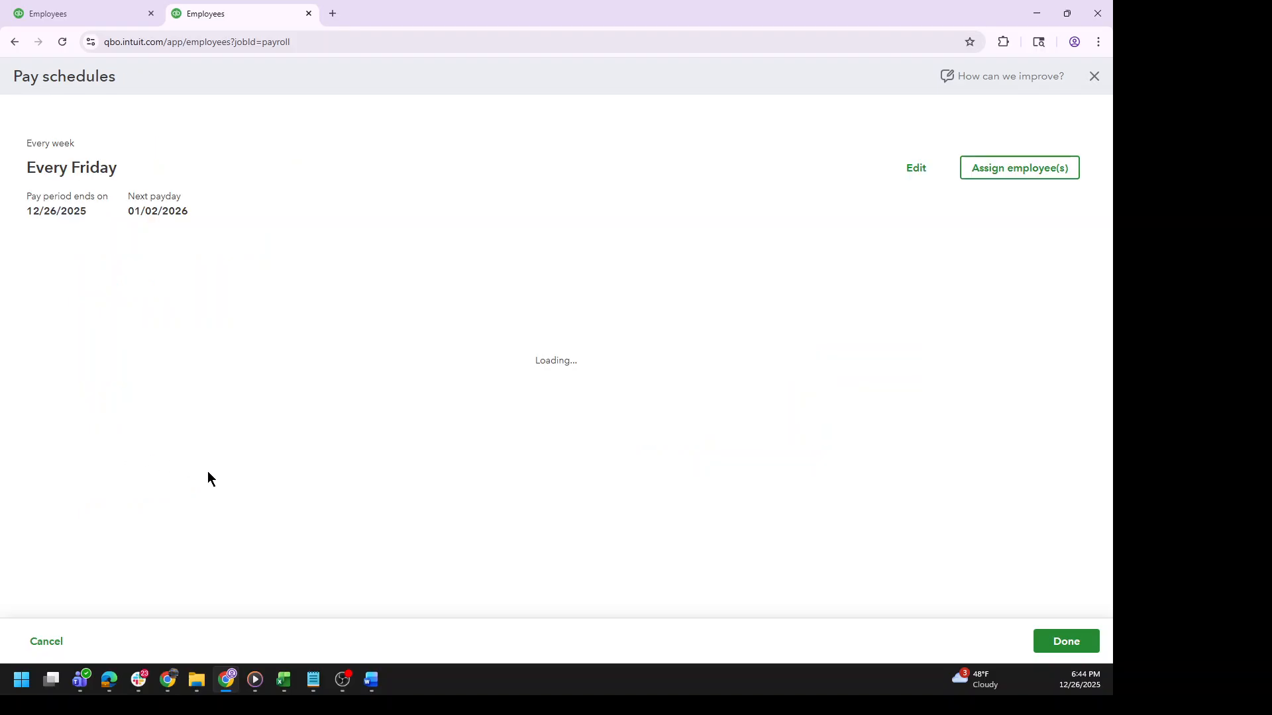
click(1010, 172)
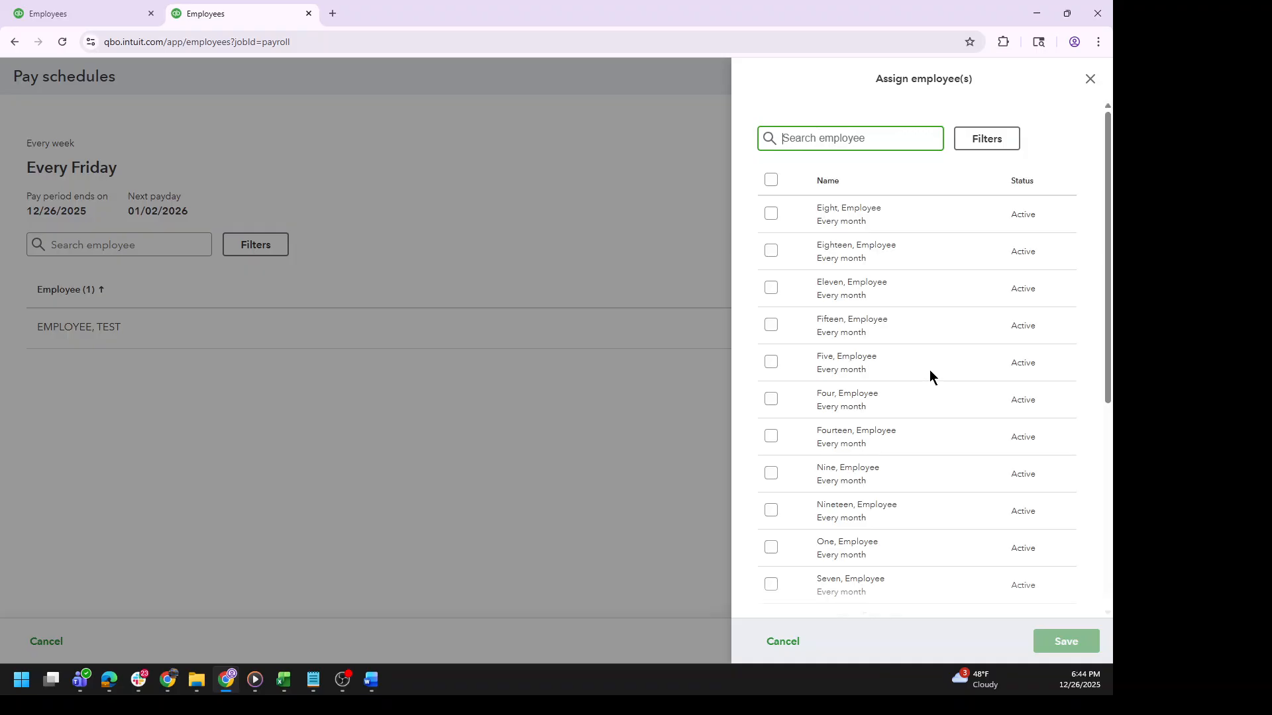
click(770, 214)
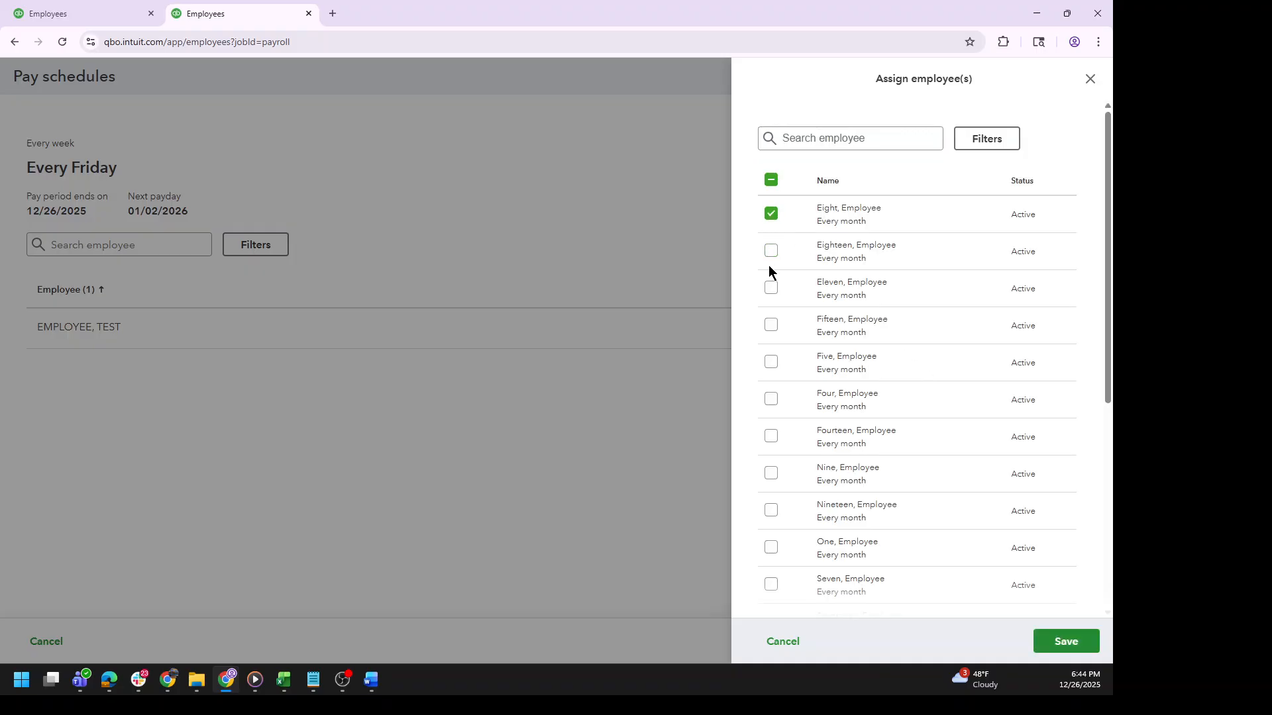
click(770, 250)
click(771, 287)
click(770, 325)
click(771, 363)
click(770, 399)
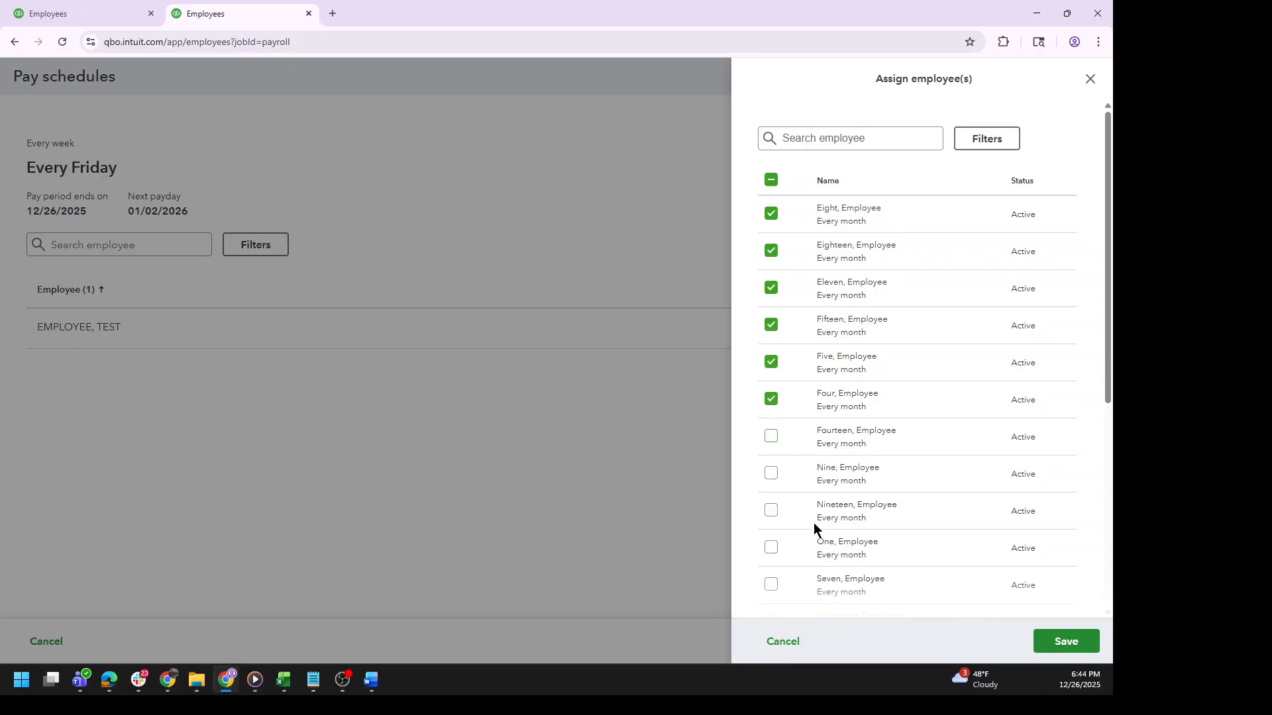
click(1053, 643)
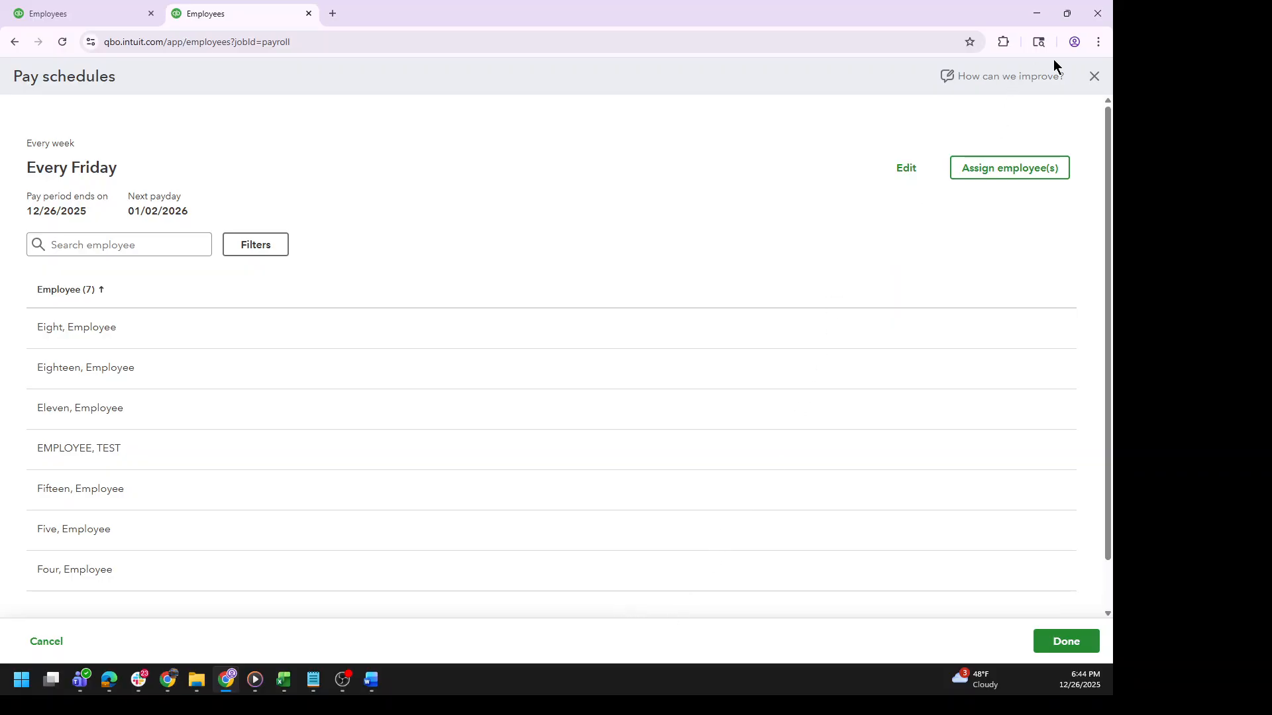
click(1095, 76)
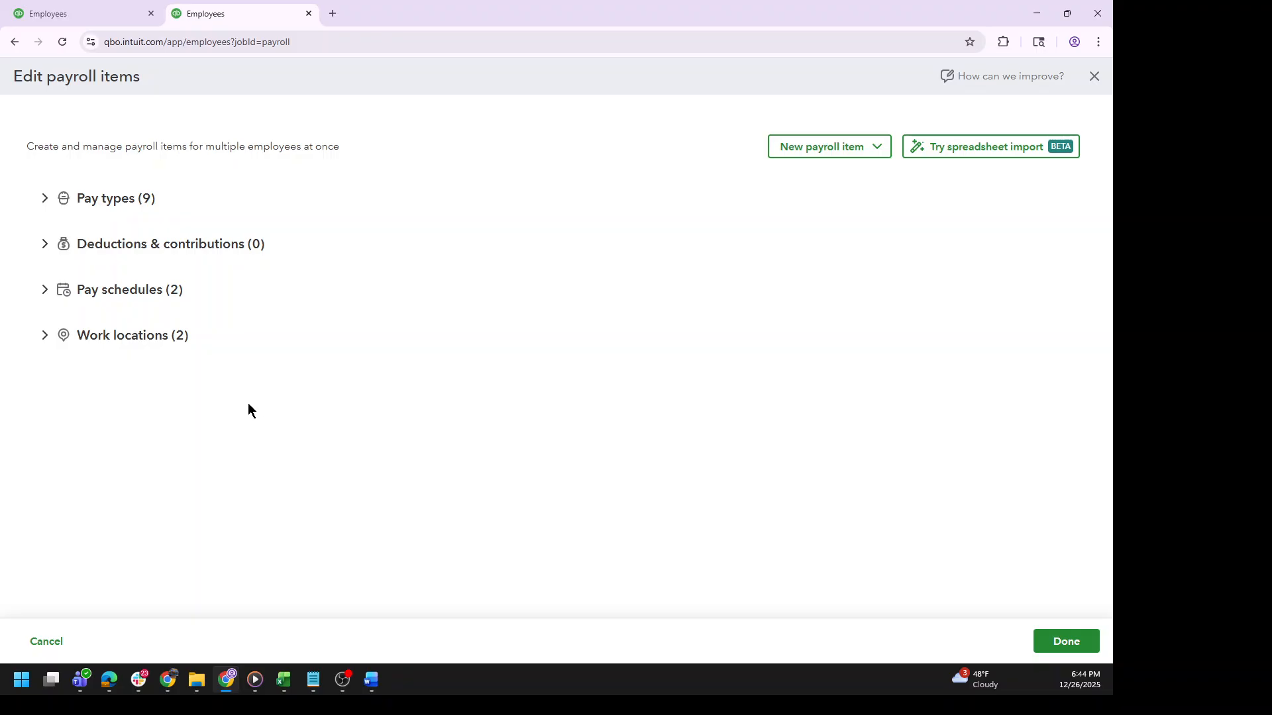
Assign all Every Friday employees except TEST EMPLOYEE to the Every month pay schedule, save, and finish with the schedule
click(43, 298)
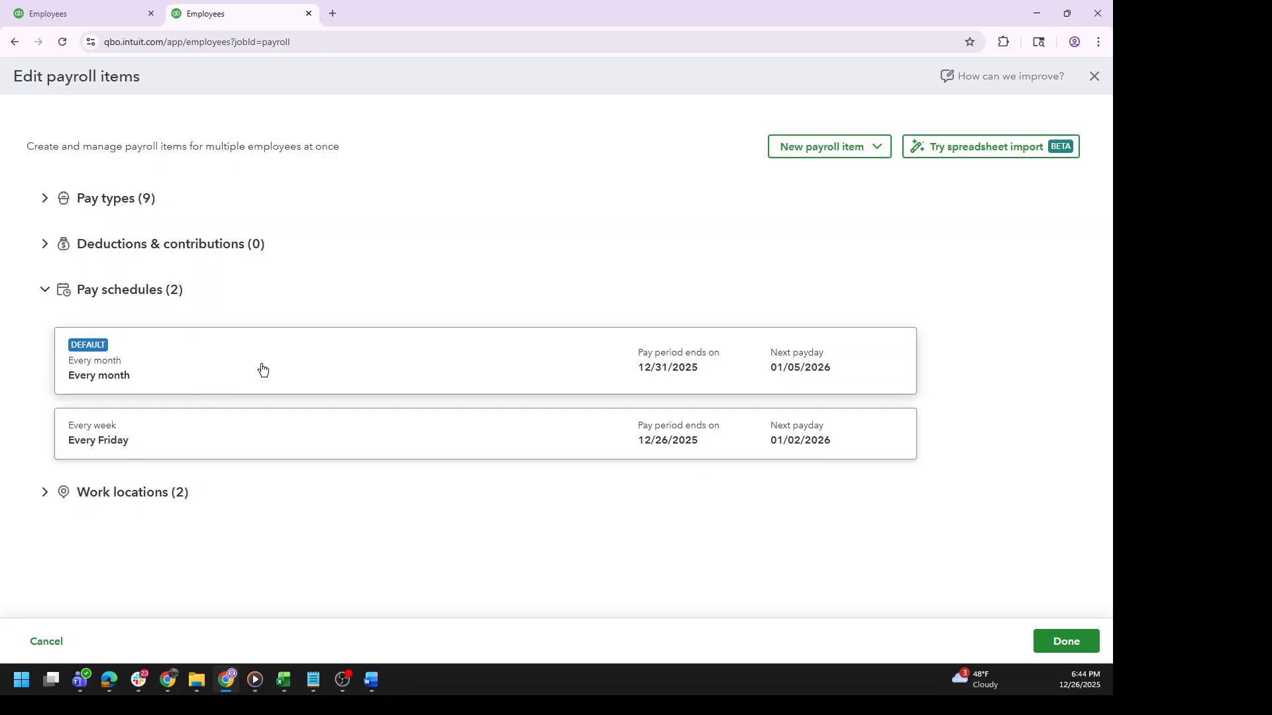
click(261, 370)
scroll(606, 466, down, 3)
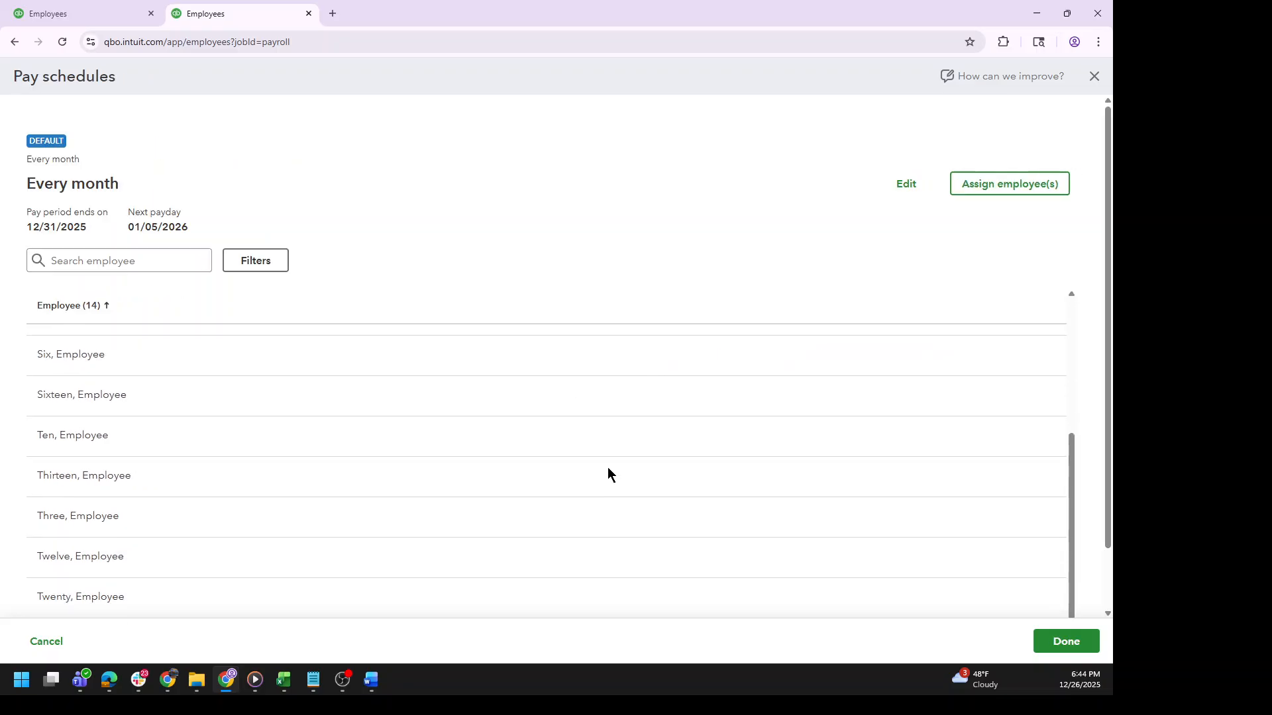
click(1017, 188)
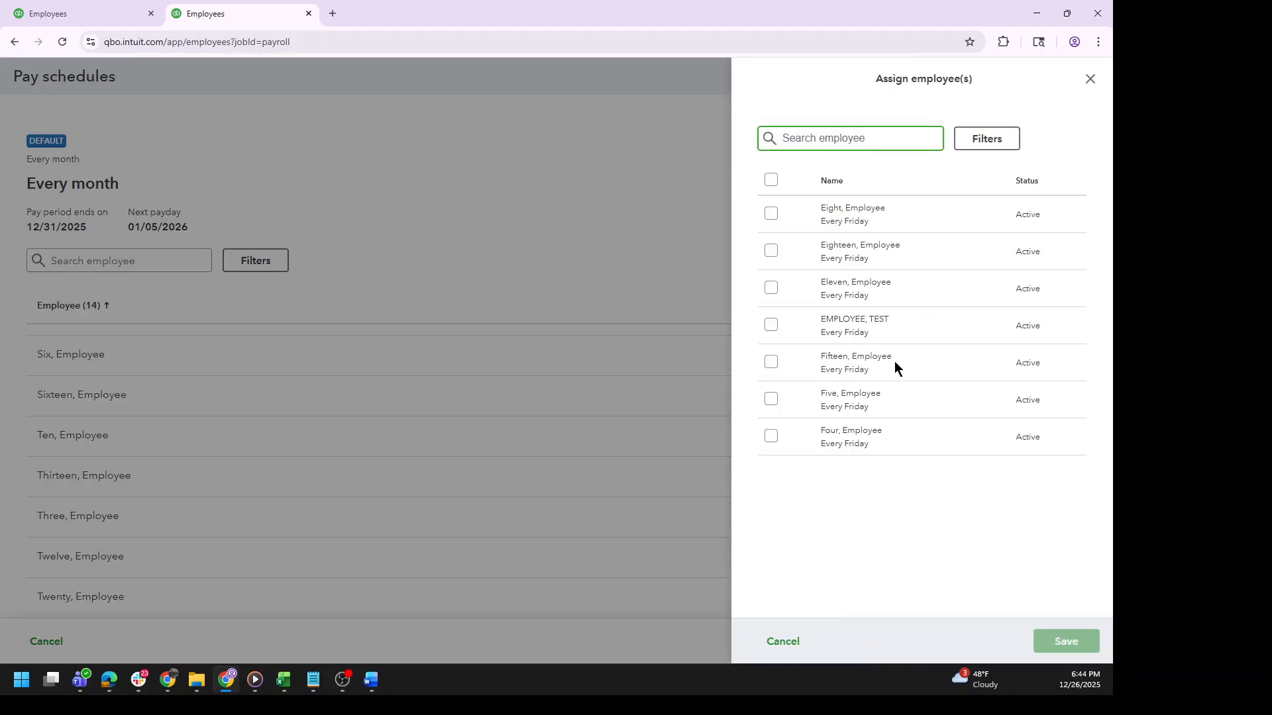
click(770, 179)
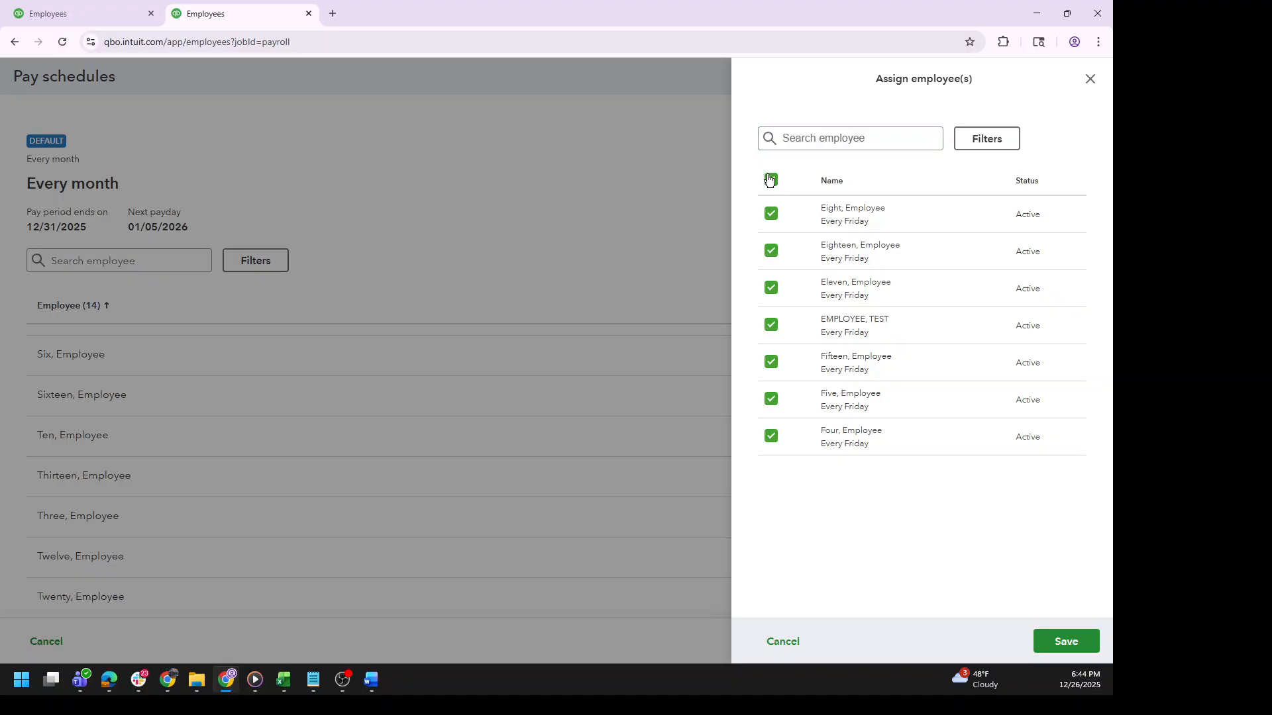
click(770, 326)
click(1067, 641)
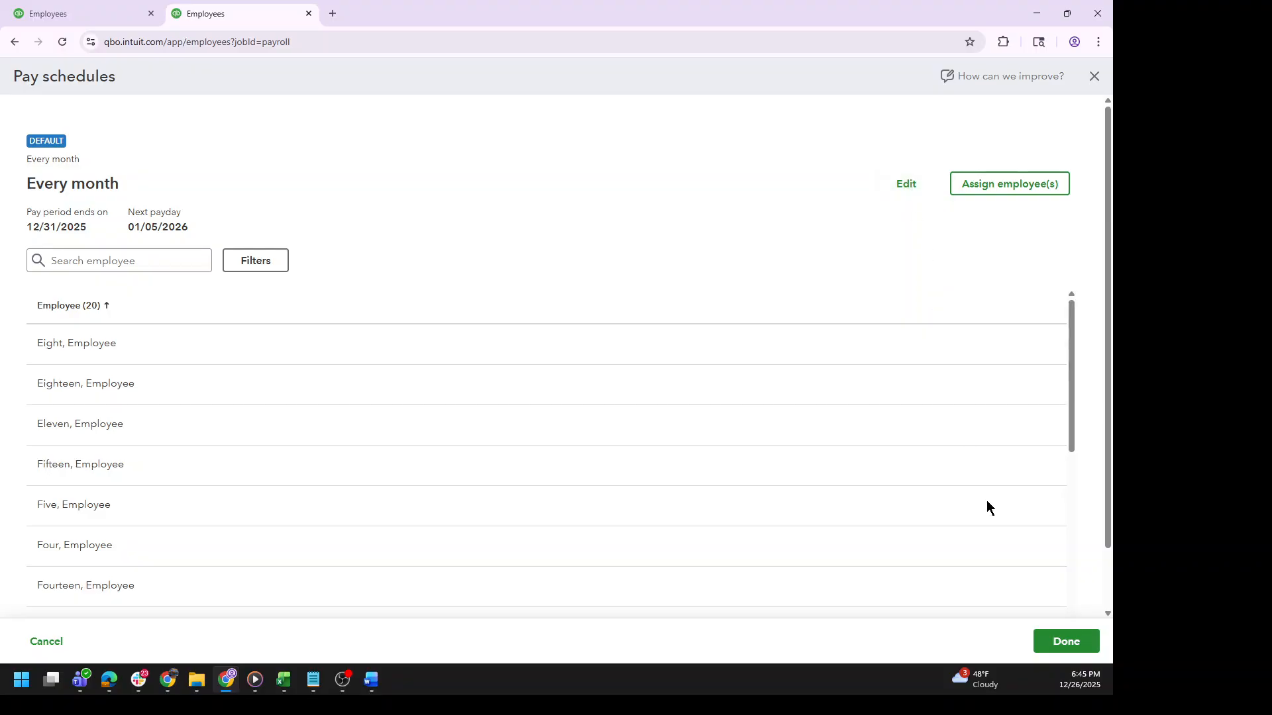
click(1061, 654)
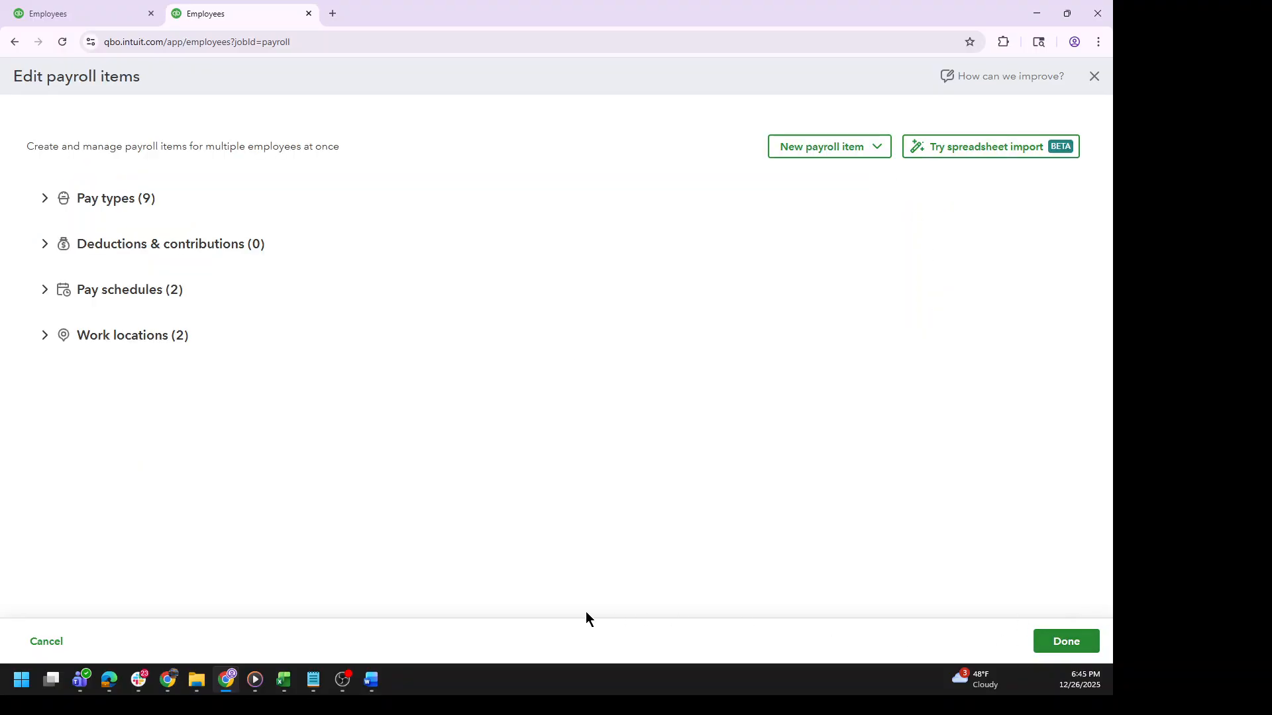
Review the pay types, deductions & contributions and work locations sections of the payroll items, and return to the employee list
click(103, 199)
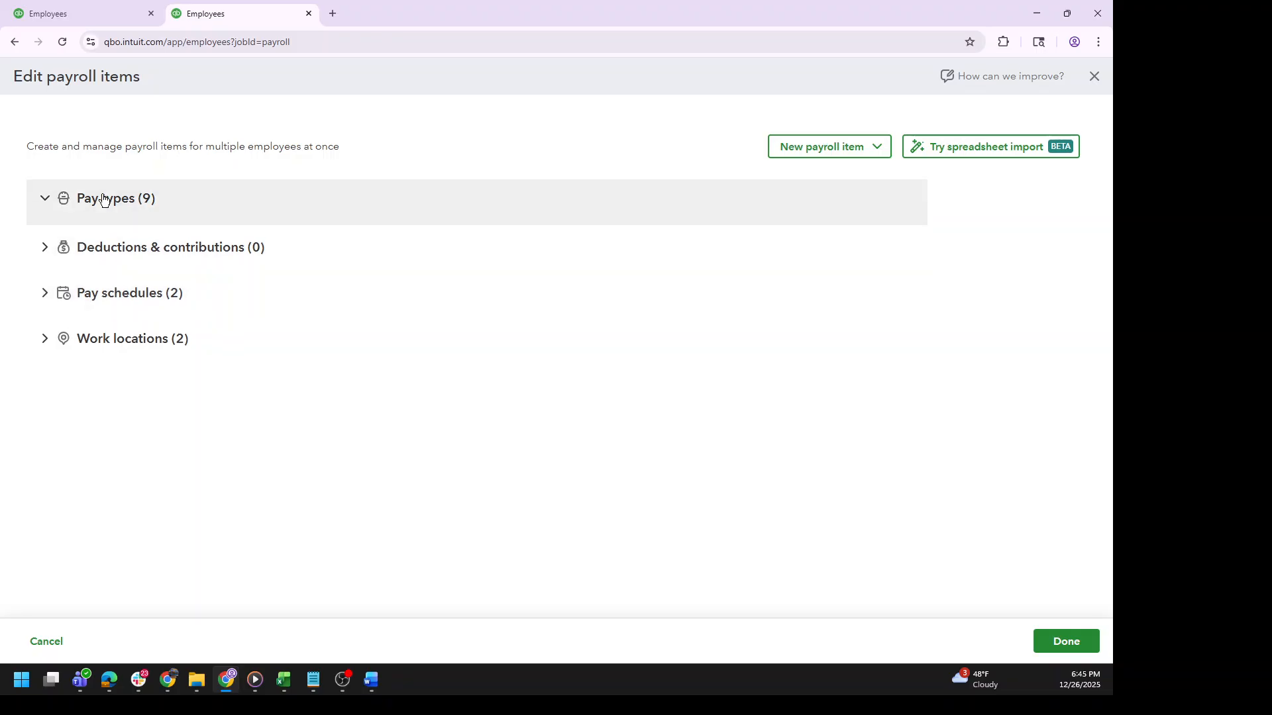
click(48, 203)
click(48, 204)
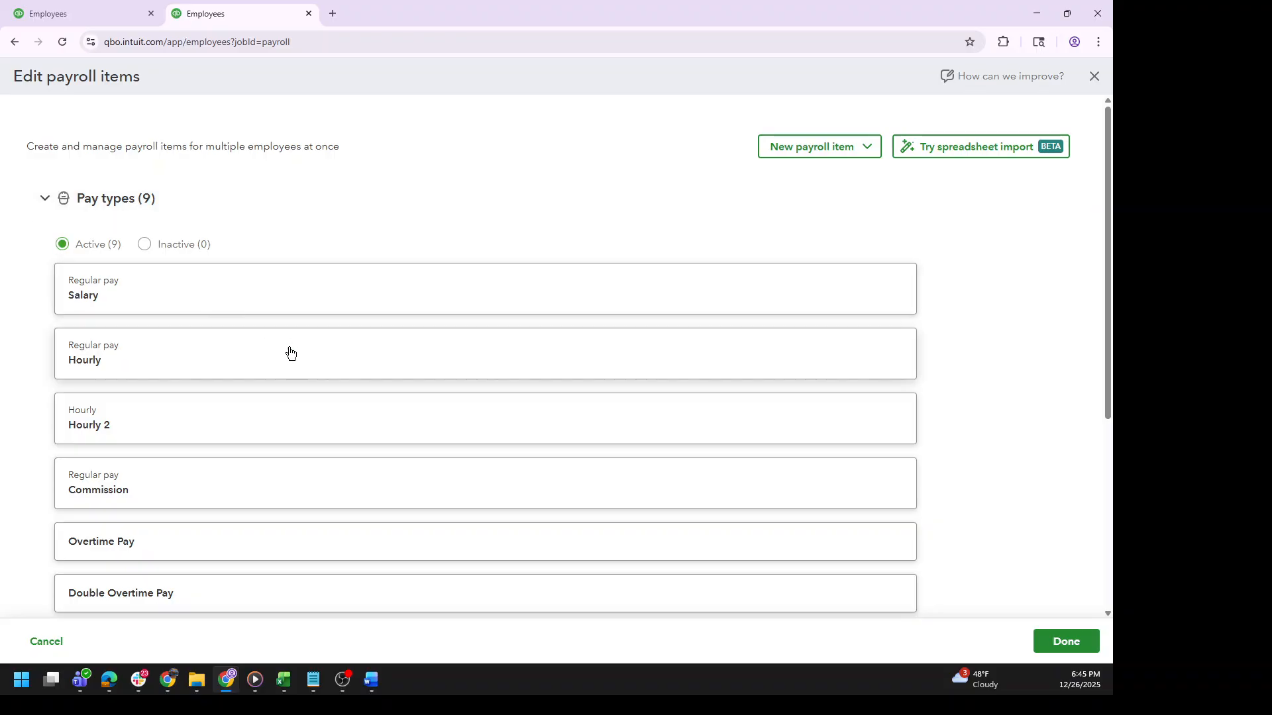
scroll(360, 435, down, 4)
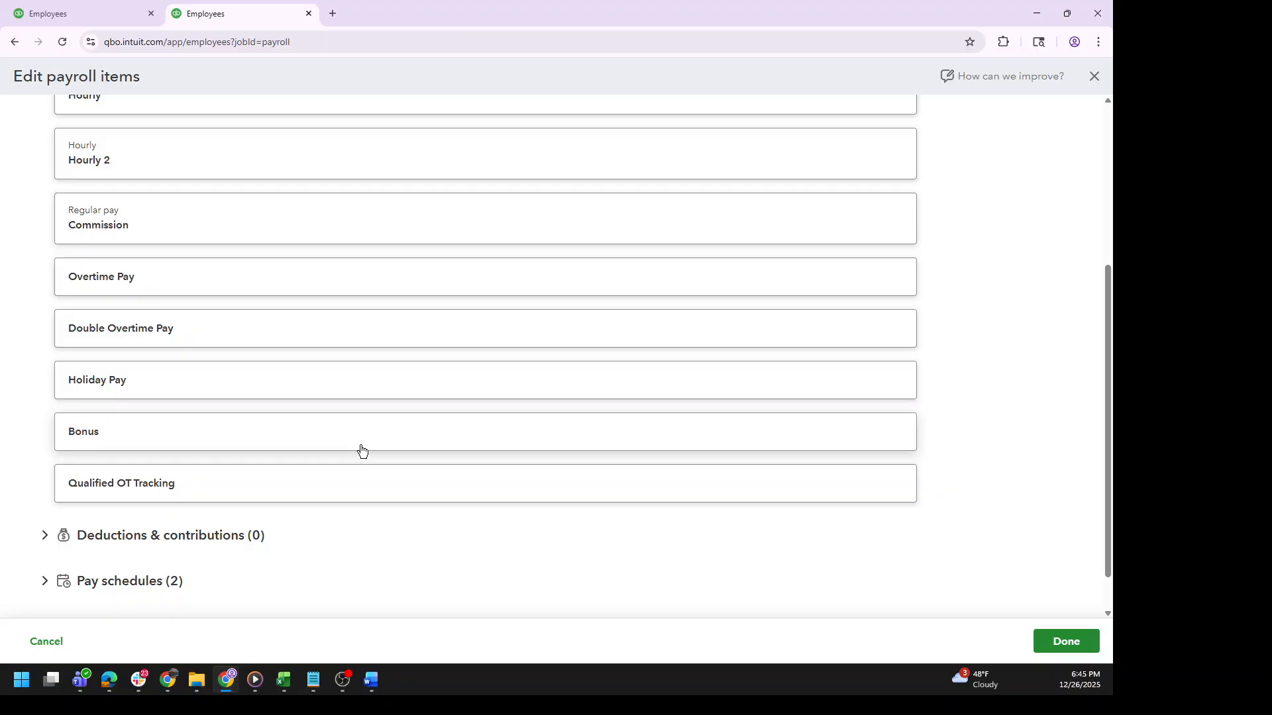
click(44, 536)
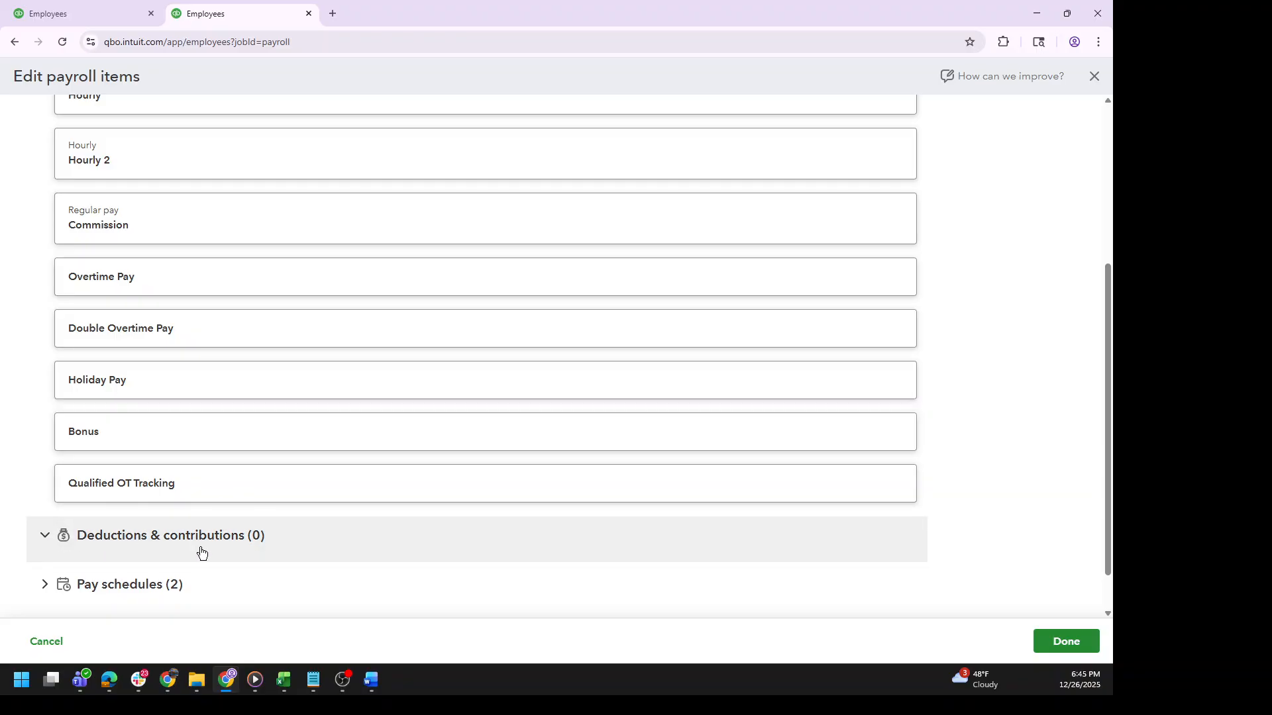
scroll(201, 553, down, 1)
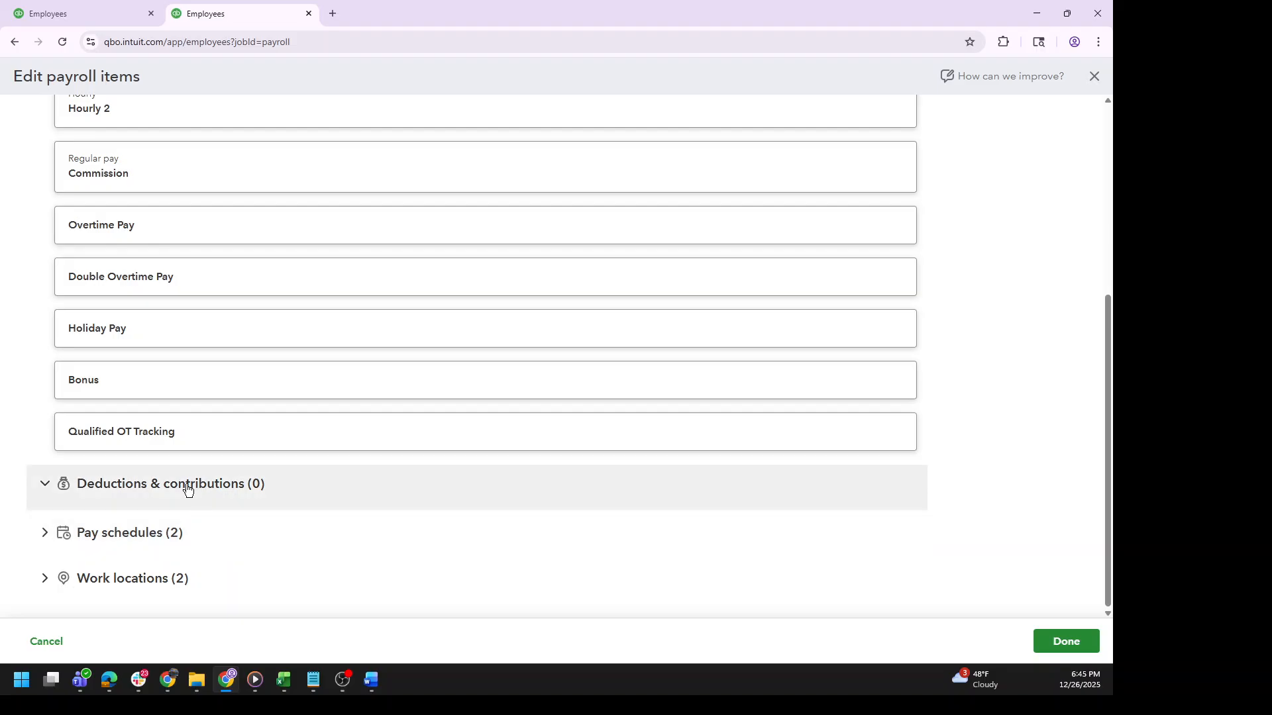
click(44, 579)
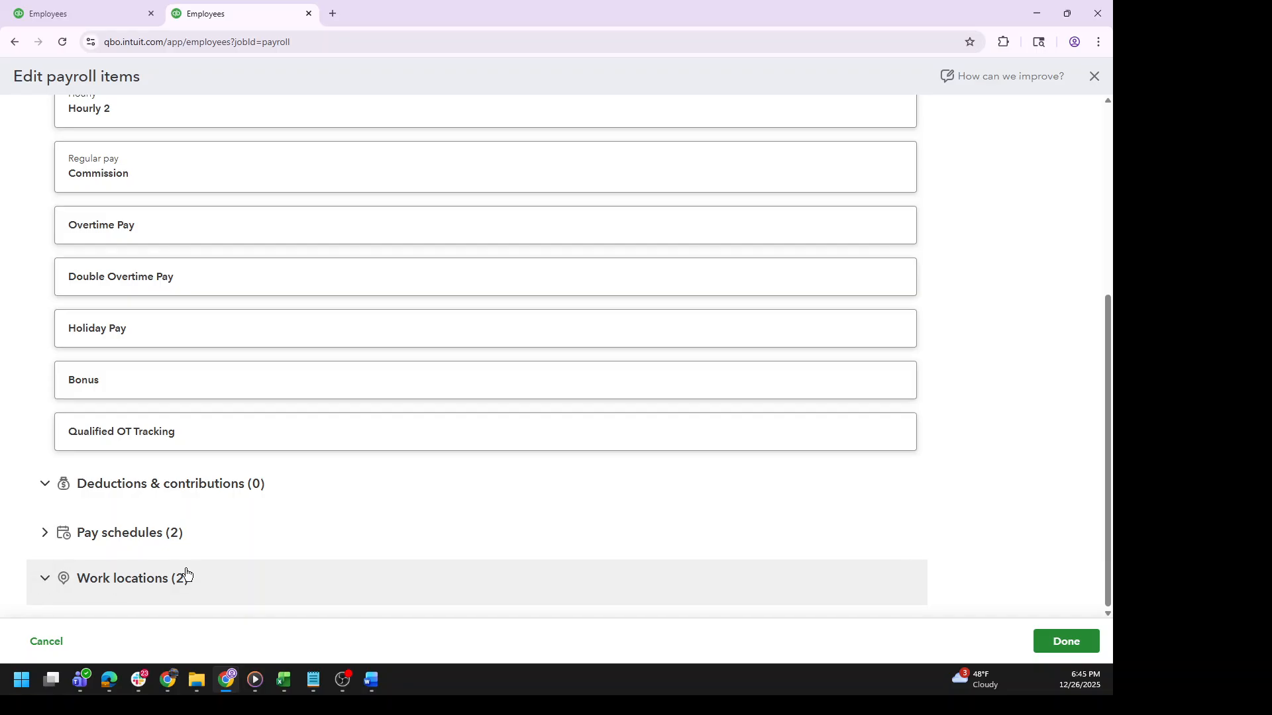
click(133, 590)
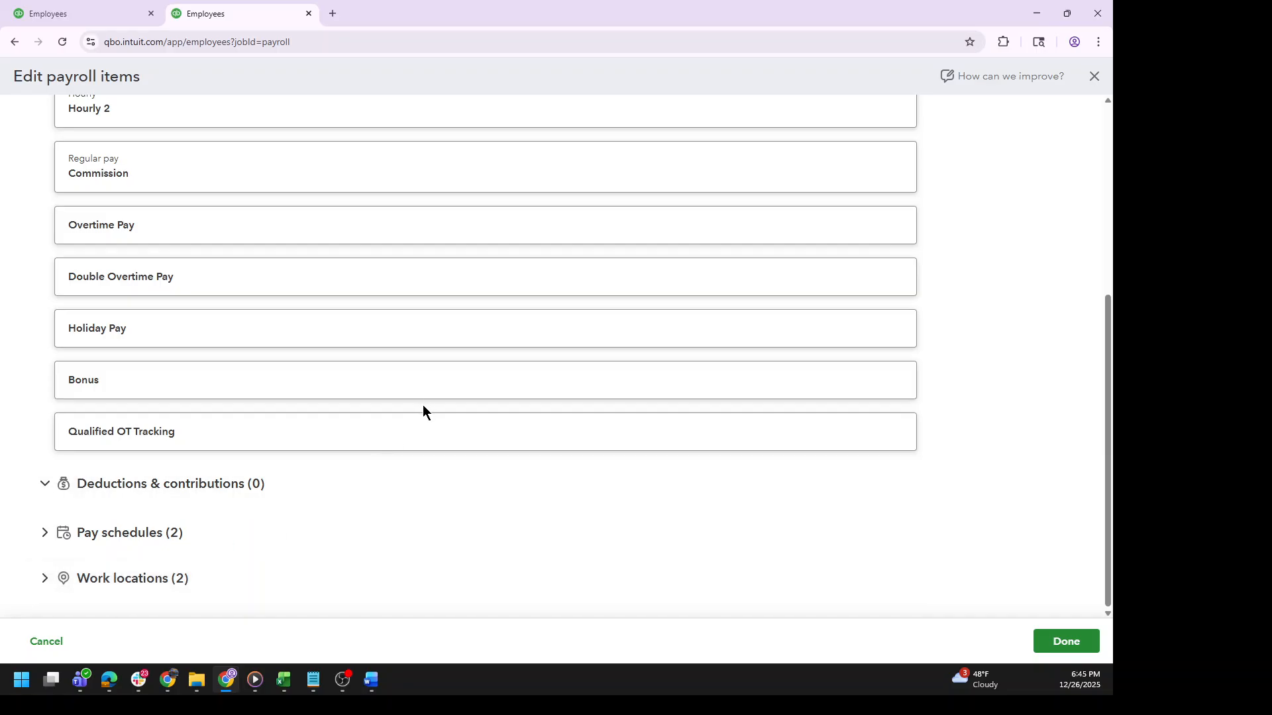
click(102, 592)
scroll(471, 514, down, 3)
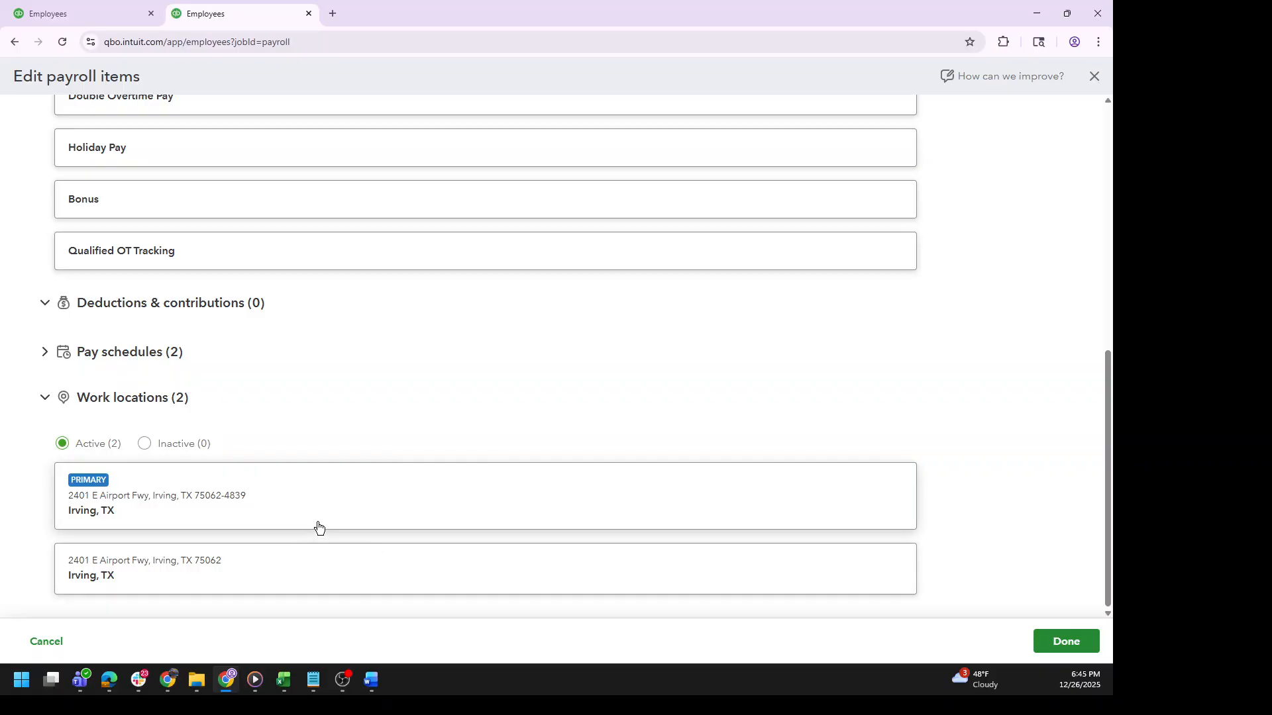
scroll(457, 497, up, 10)
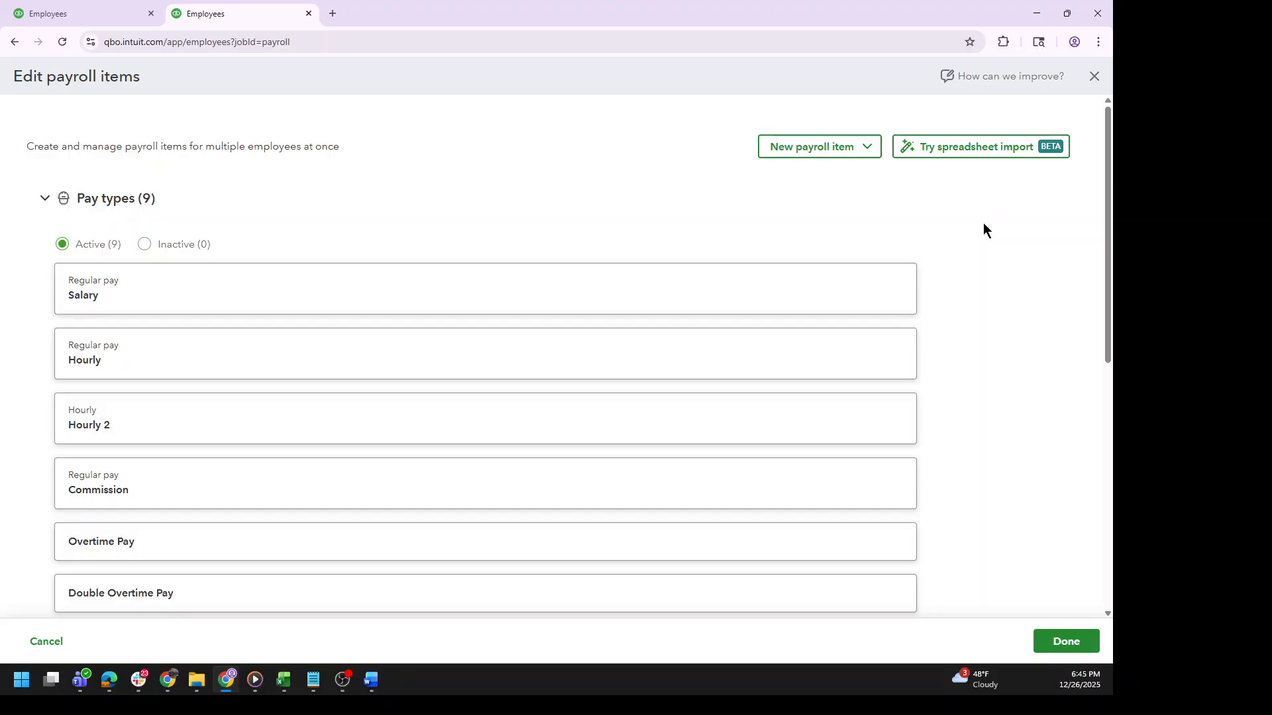
click(1093, 76)
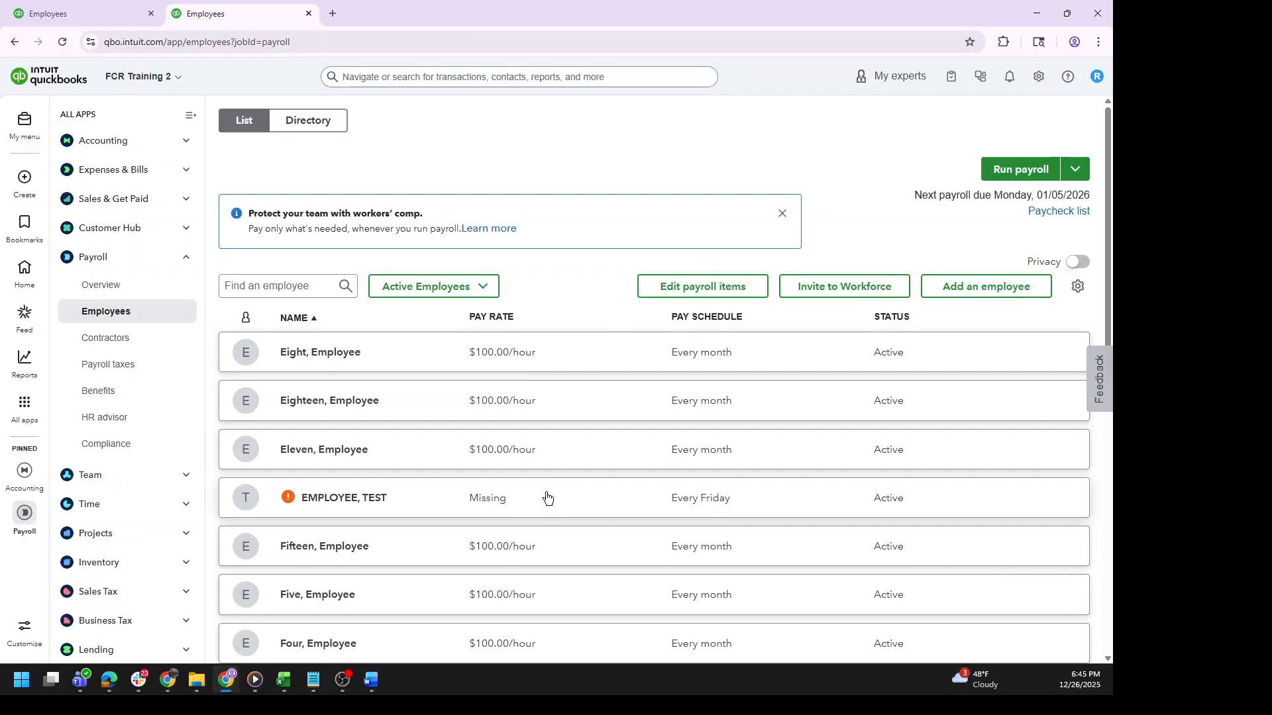
Permanently delete TEST EMPLOYEE from the payroll employees
click(523, 500)
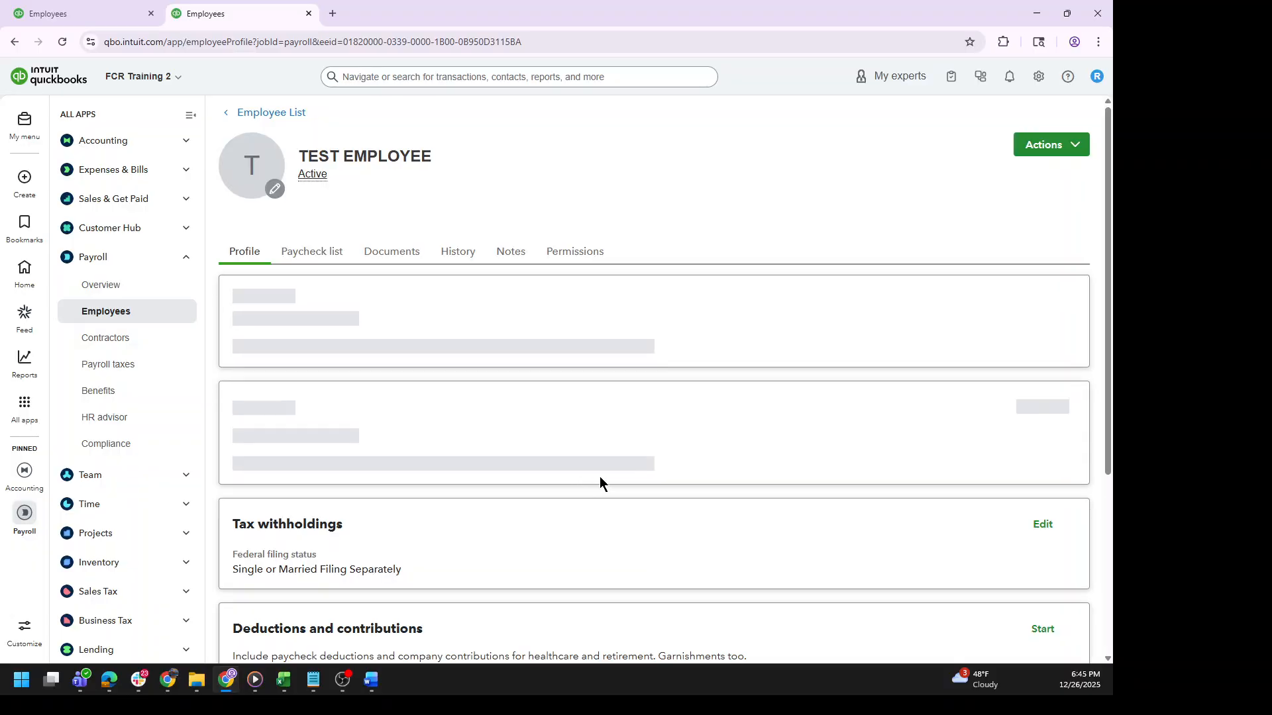
click(1079, 149)
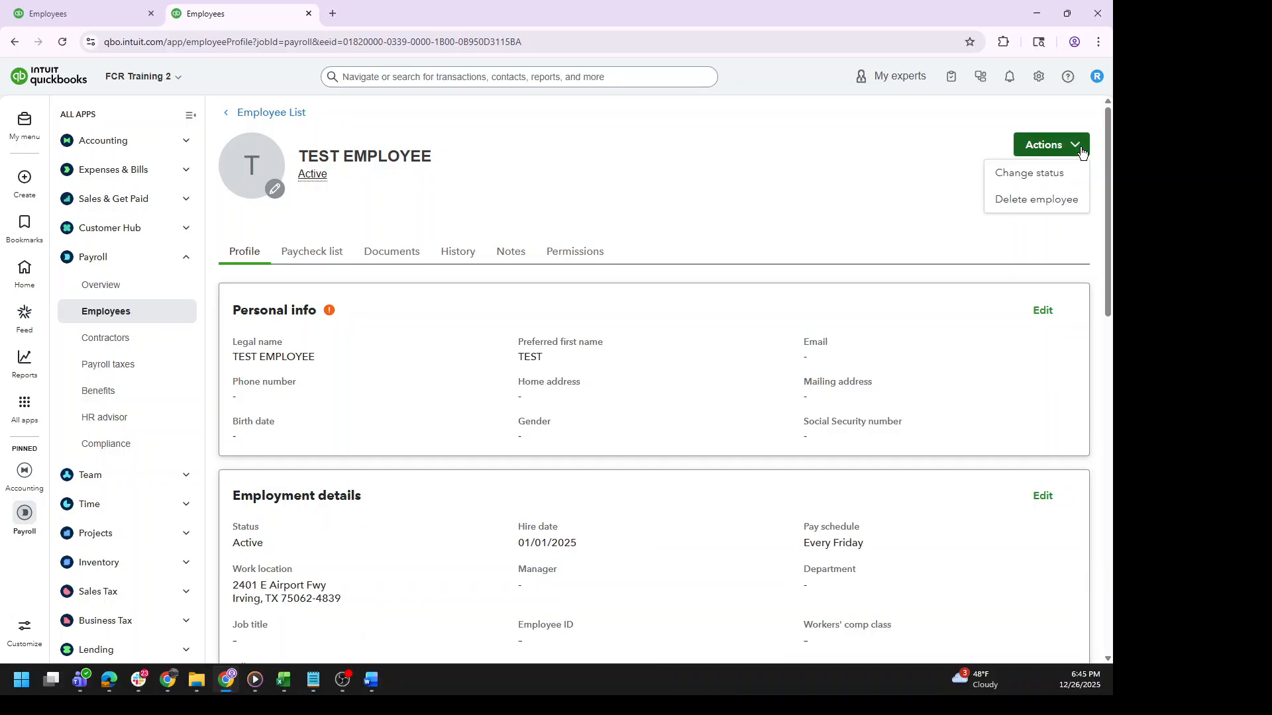
click(1042, 201)
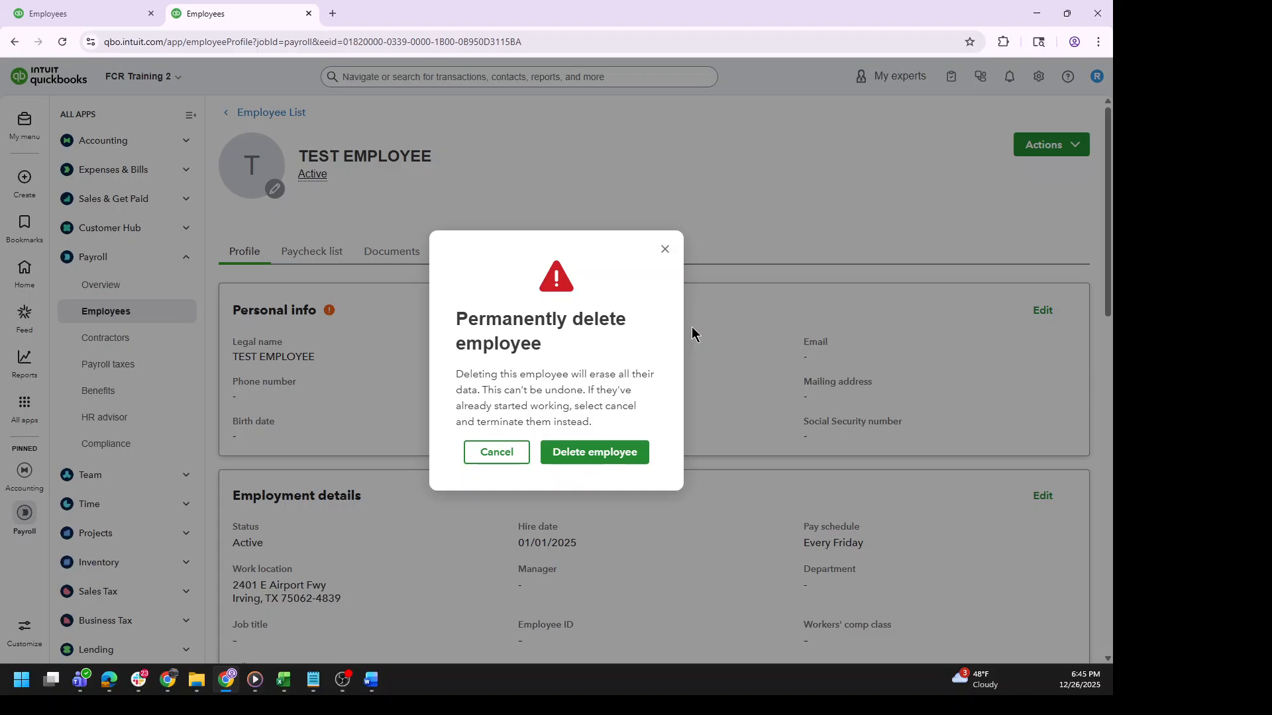
click(583, 453)
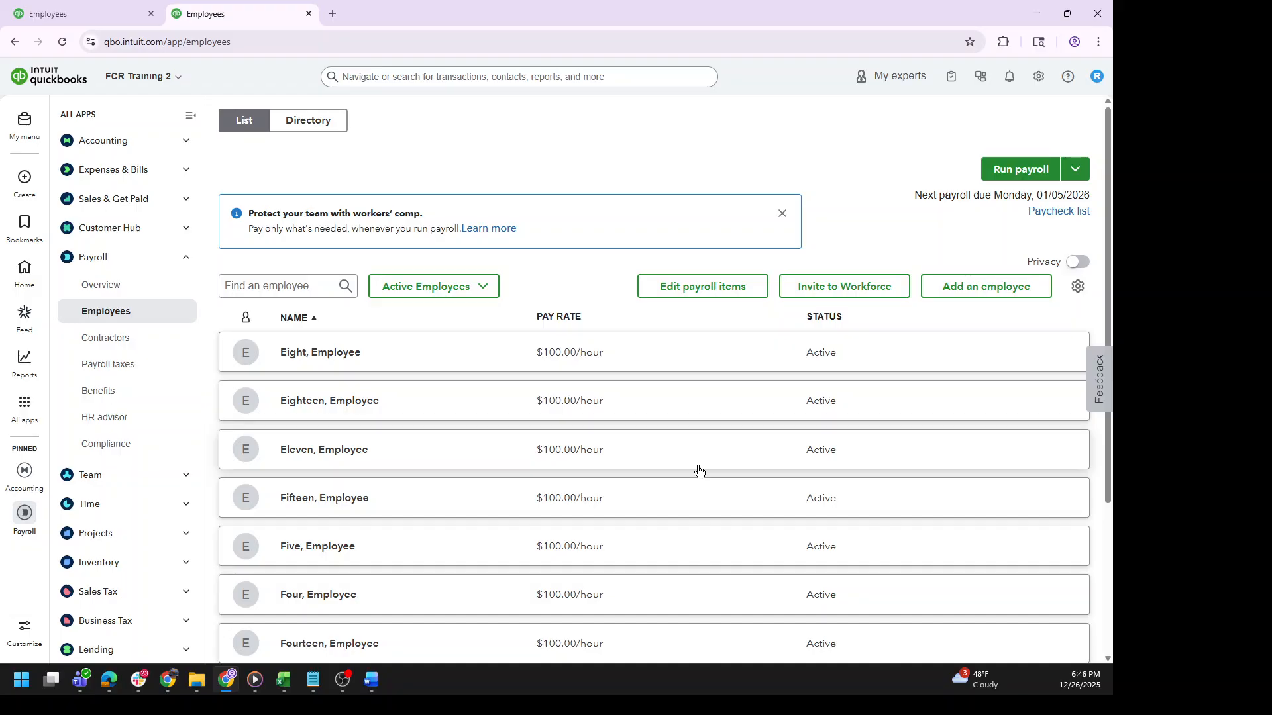
Switch to the EMPLOYEE IMPORT SAMPLE workbook in Excel, review its employee columns, and switch back to the QuickBooks employee list in Chrome
mouse_move(289, 692)
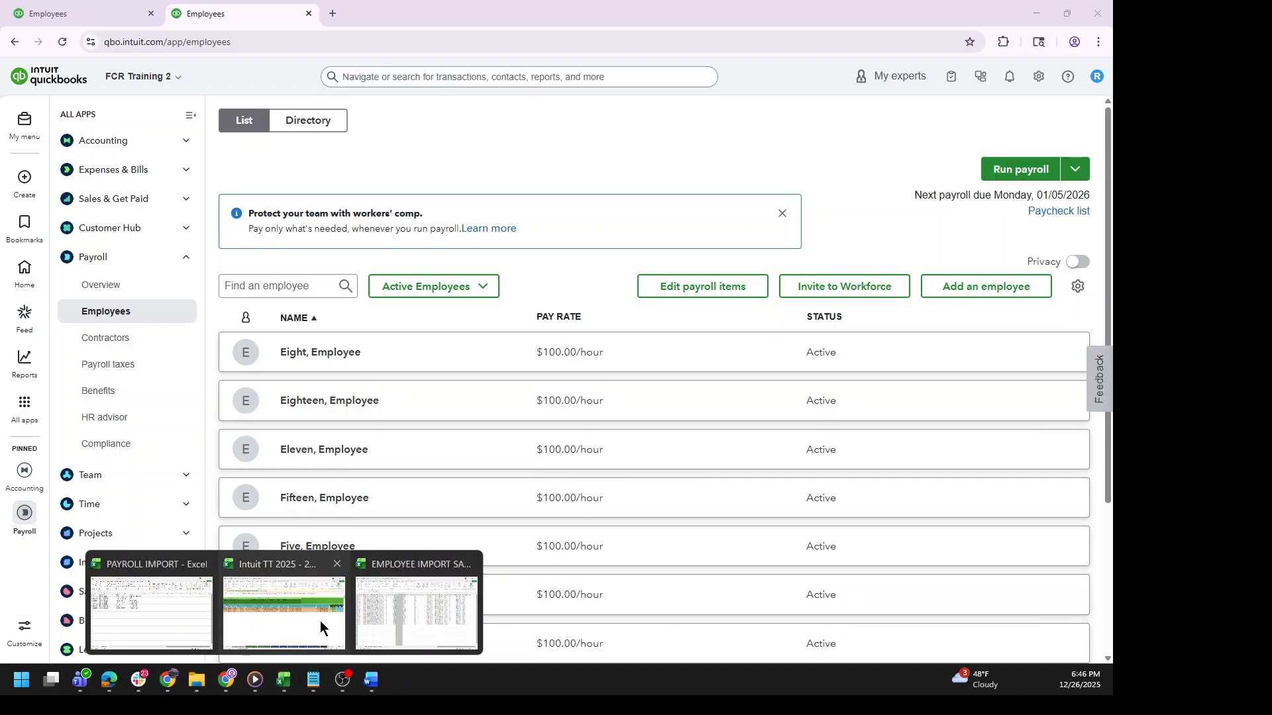
click(420, 594)
click(310, 521)
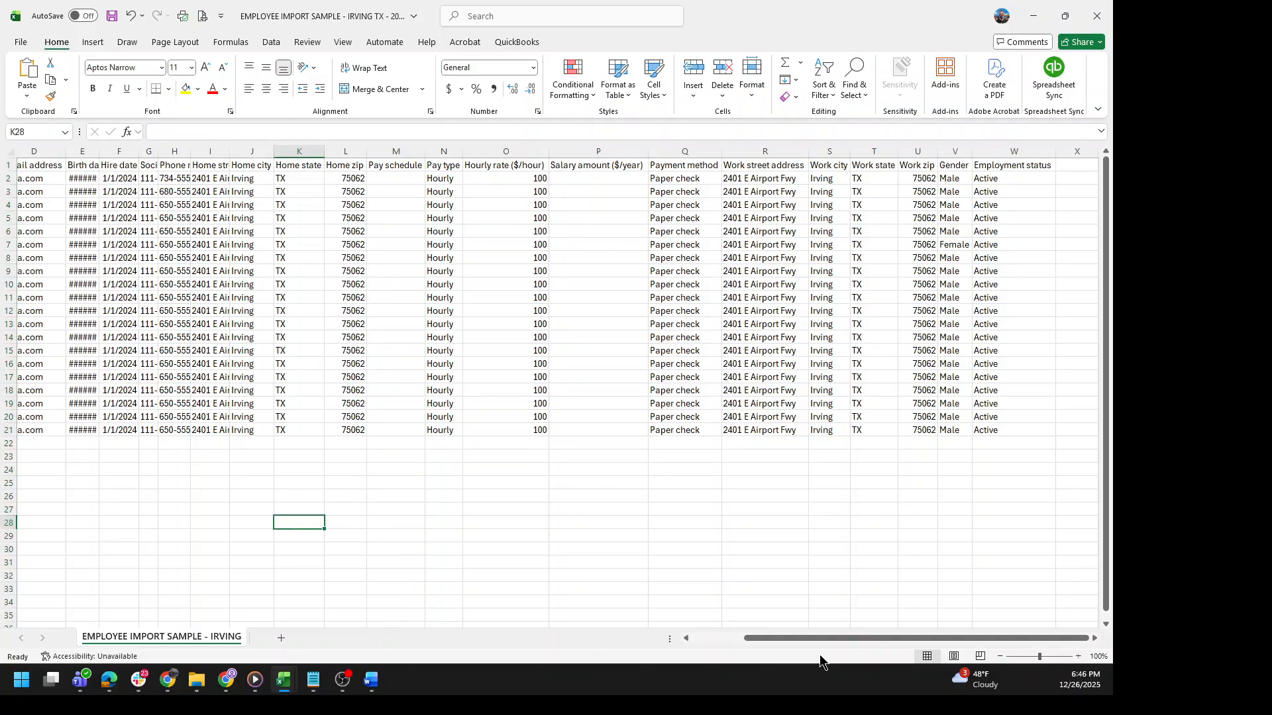
drag(801, 637, 702, 646)
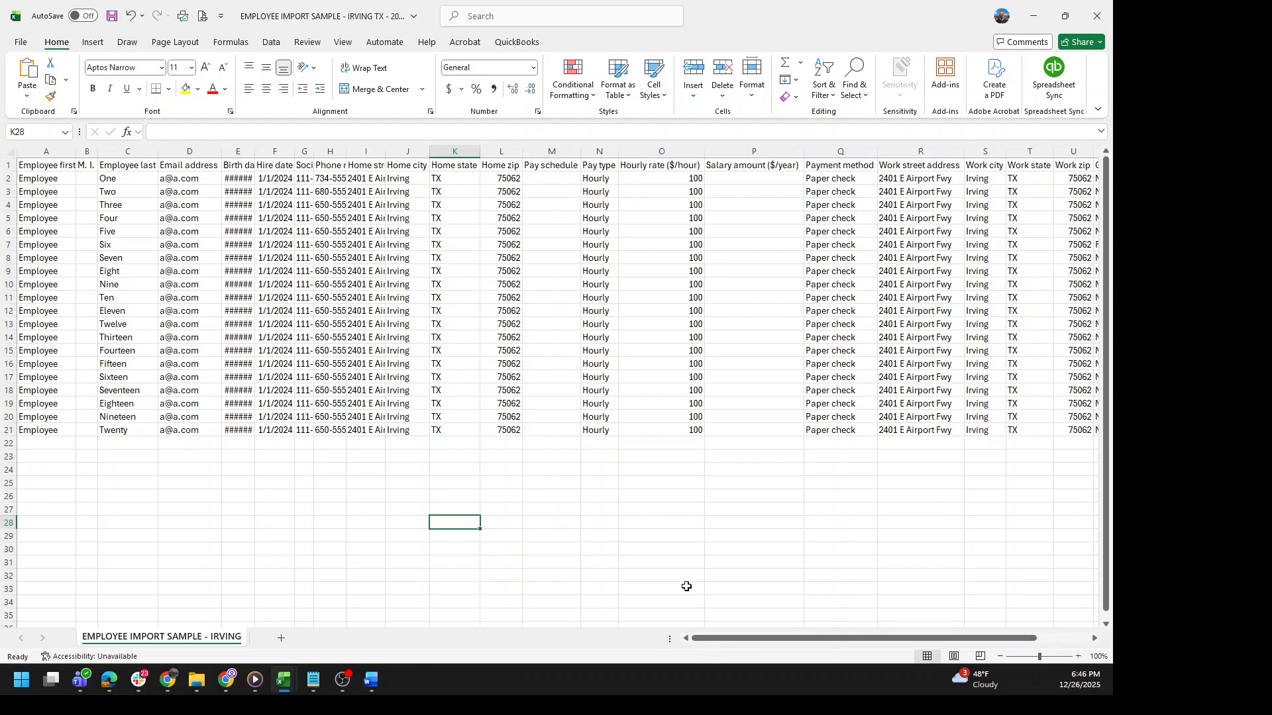
click(327, 206)
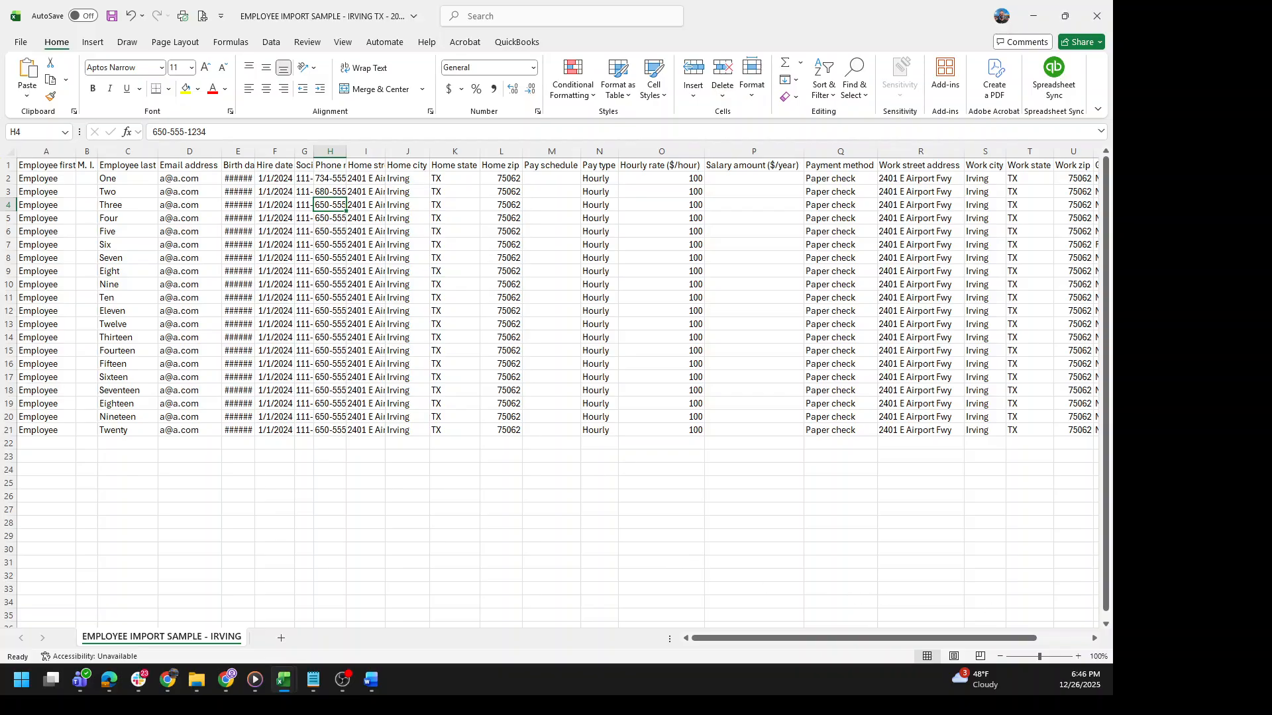
mouse_move(223, 692)
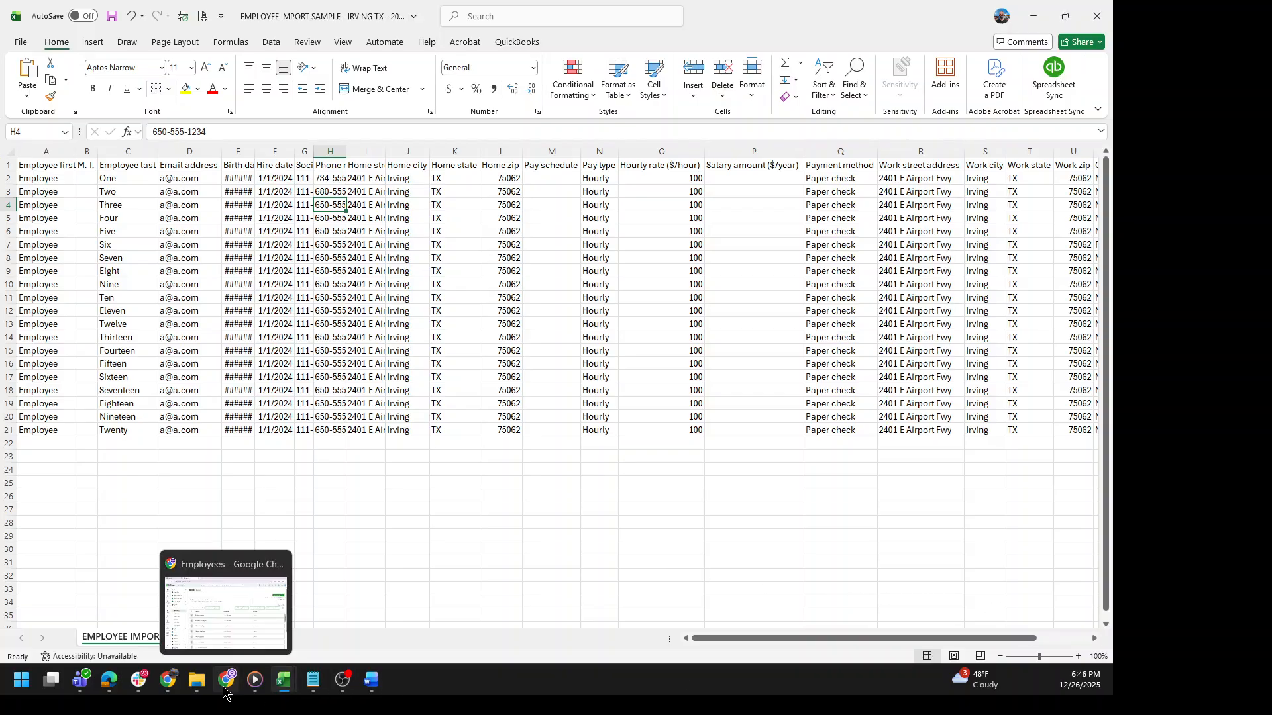
click(251, 602)
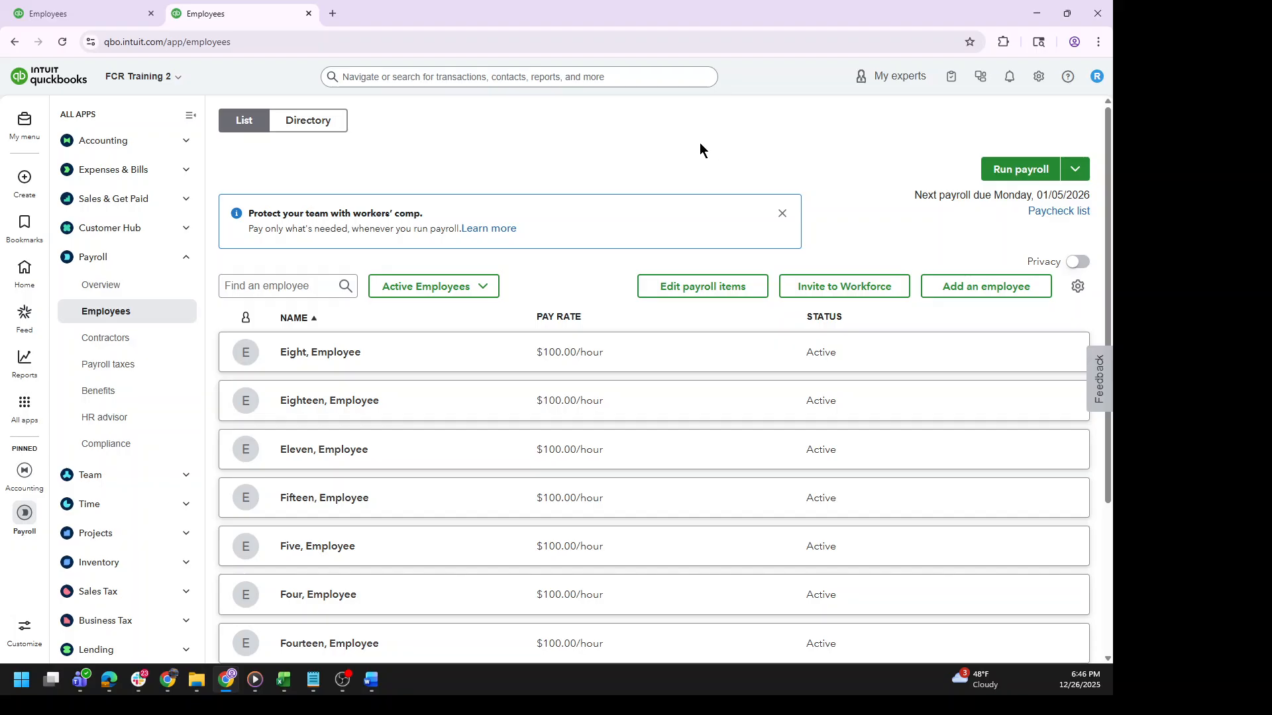